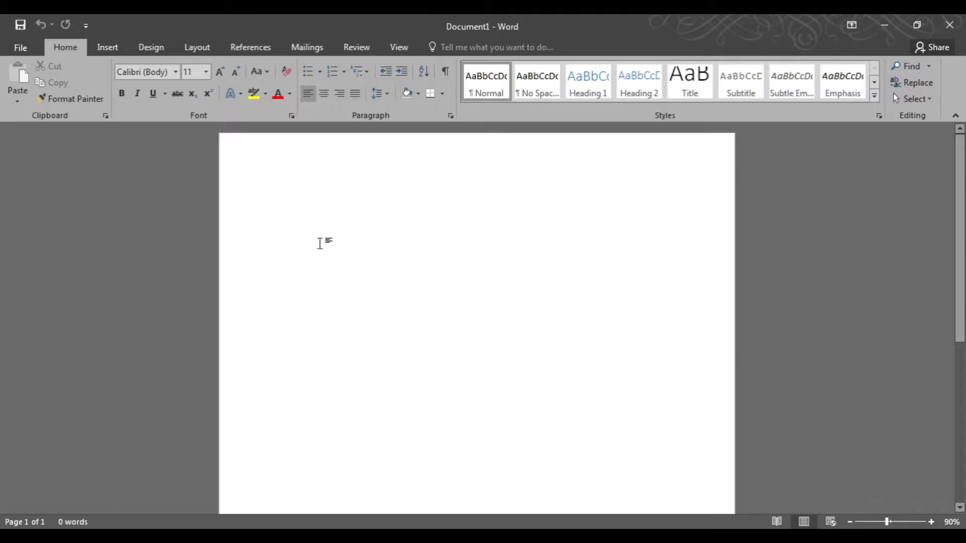
pyautogui.click(106, 46)
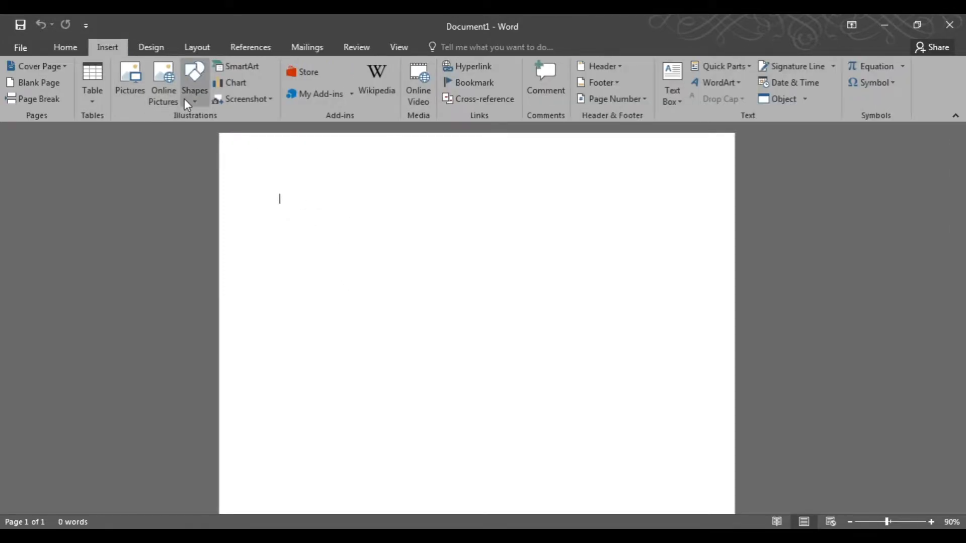
pyautogui.click(204, 48)
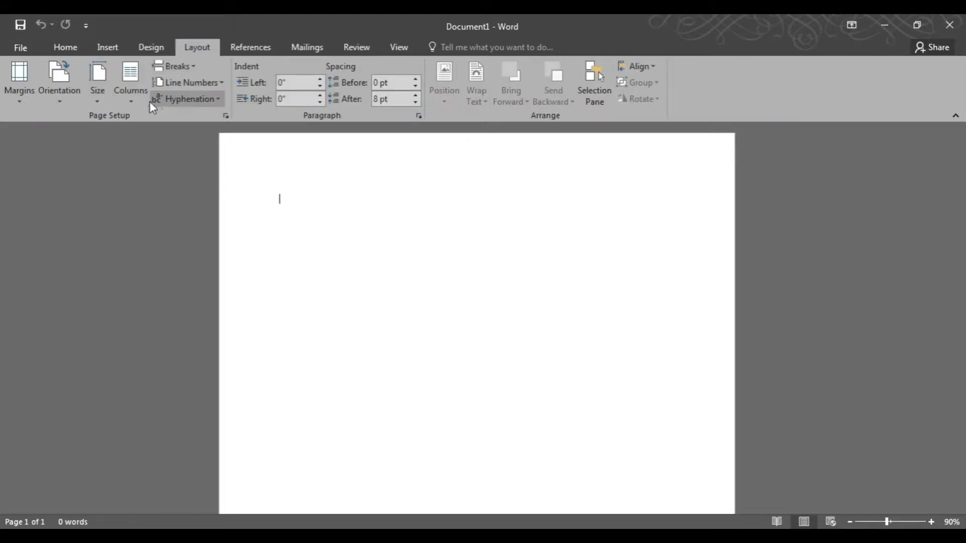
pyautogui.click(5, 102)
pyautogui.click(59, 182)
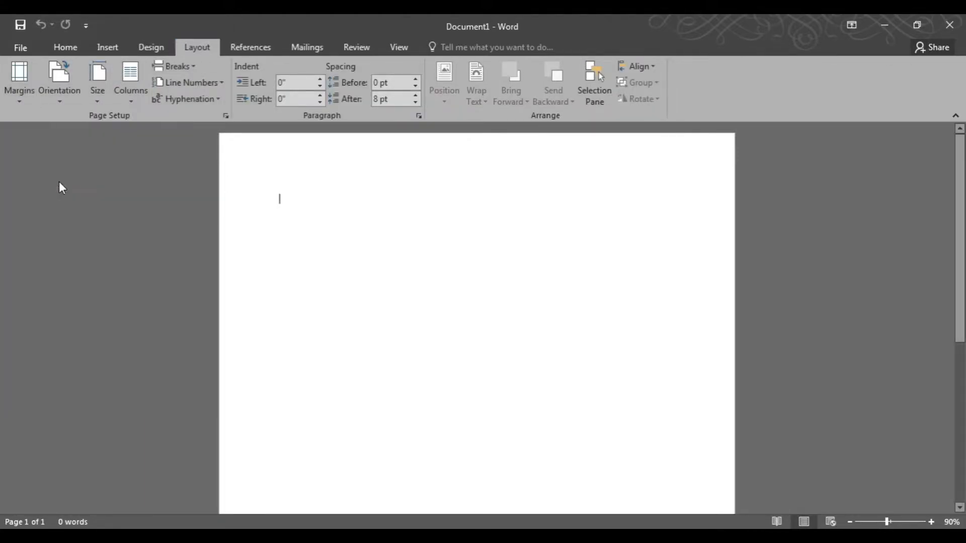
# Draw a rectangle across the top of the page, about 3.55" tall and 9.43" wide.
pyautogui.click(110, 48)
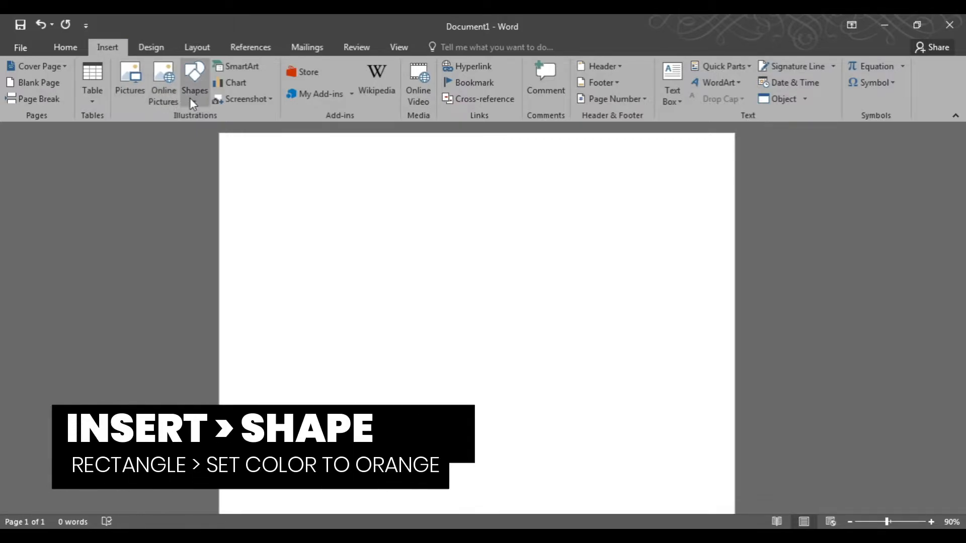
pyautogui.click(194, 86)
pyautogui.click(231, 131)
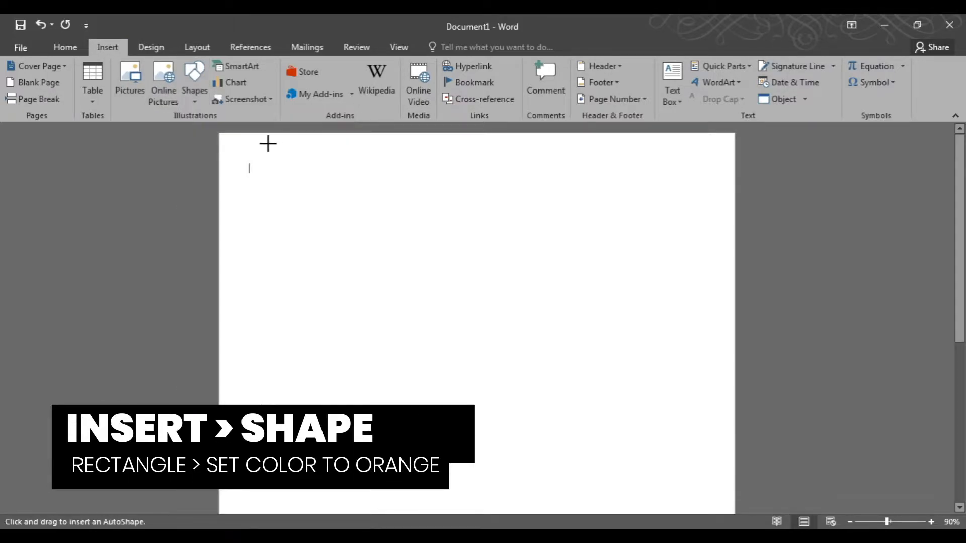
pyautogui.scroll(-1, 267, 145)
pyautogui.moveTo(280, 133); pyautogui.dragTo(726, 301)
pyautogui.moveTo(414, 220); pyautogui.dragTo(382, 220)
pyautogui.scroll(1, 382, 219)
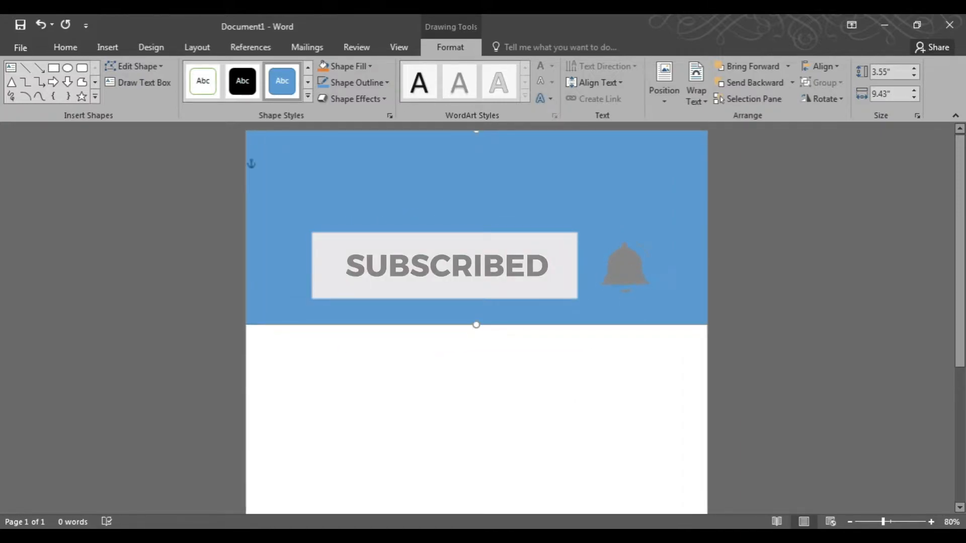
# Remove the rectangle's outline and fill it with the orange theme colour.
pyautogui.click(349, 85)
pyautogui.click(348, 205)
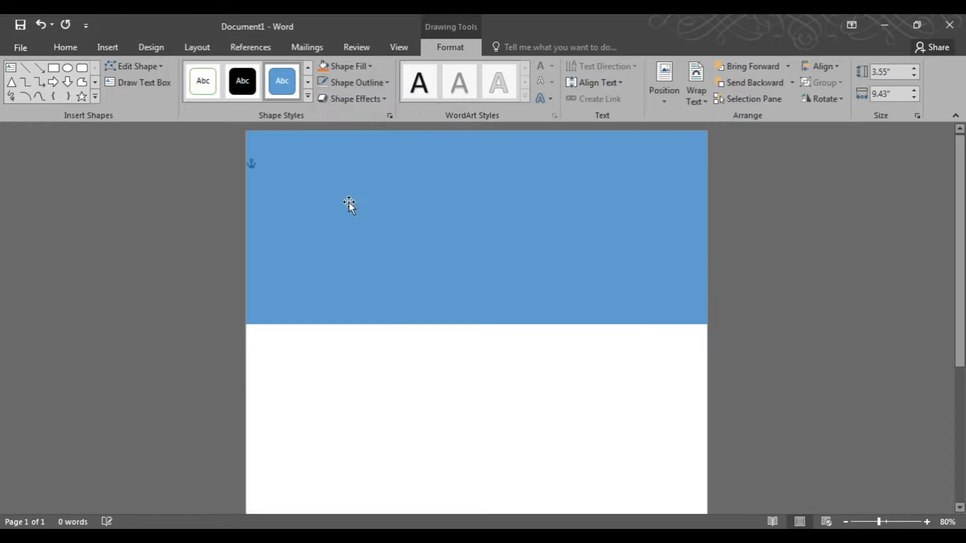
pyautogui.click(343, 68)
pyautogui.click(383, 96)
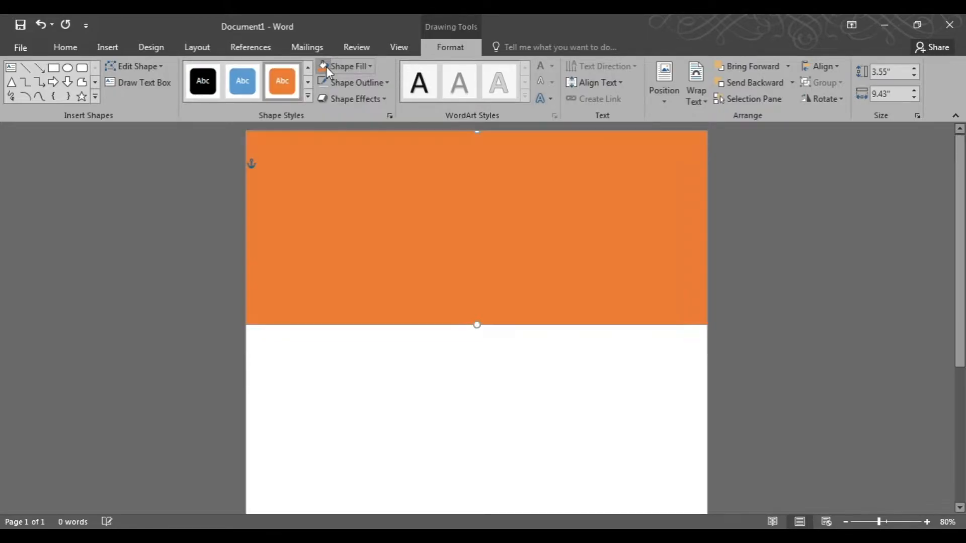
pyautogui.click(672, 366)
# Duplicate the orange rectangle by copy-dragging it downward.
pyautogui.scroll(-5, 673, 364)
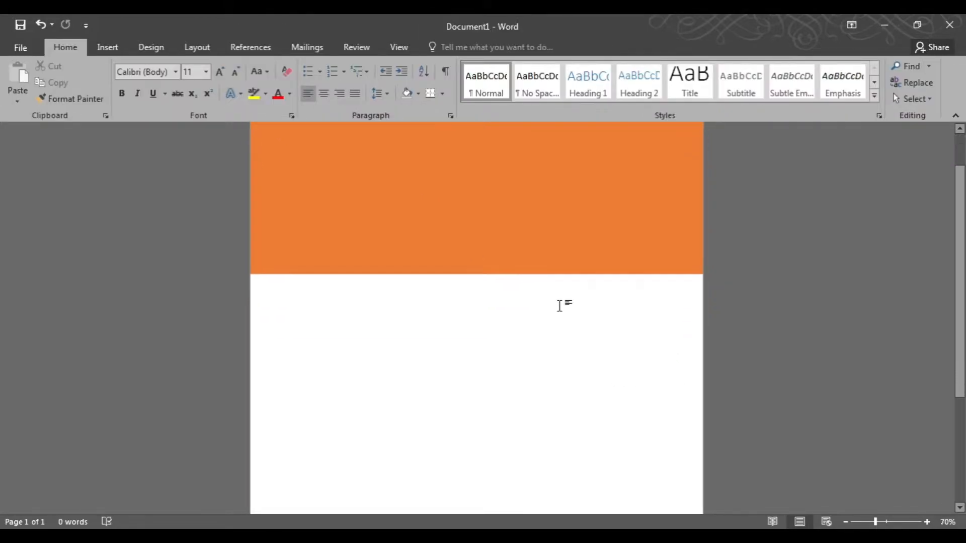
pyautogui.click(491, 257)
pyautogui.moveTo(492, 258)
pyautogui.mouseDown()
pyautogui.moveTo(491, 330)
pyautogui.moveTo(498, 298)
pyautogui.mouseUp()
pyautogui.click(578, 306)
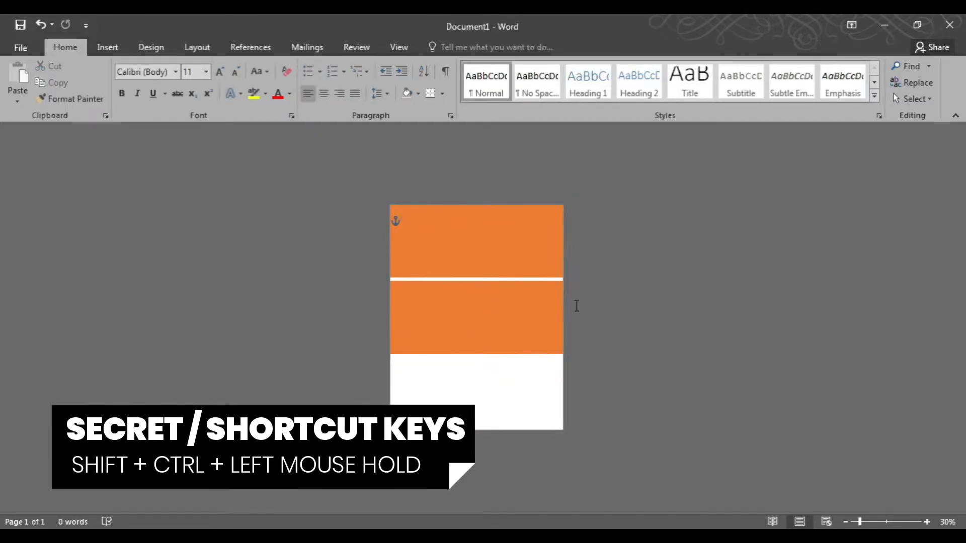
# Move the copy up under the first rectangle and stretch it to the bottom of the page, about 8.67" tall.
pyautogui.scroll(2, 574, 307)
pyautogui.moveTo(503, 209); pyautogui.dragTo(502, 194)
pyautogui.moveTo(491, 304)
pyautogui.mouseDown()
pyautogui.moveTo(493, 279)
pyautogui.moveTo(491, 289)
pyautogui.mouseUp()
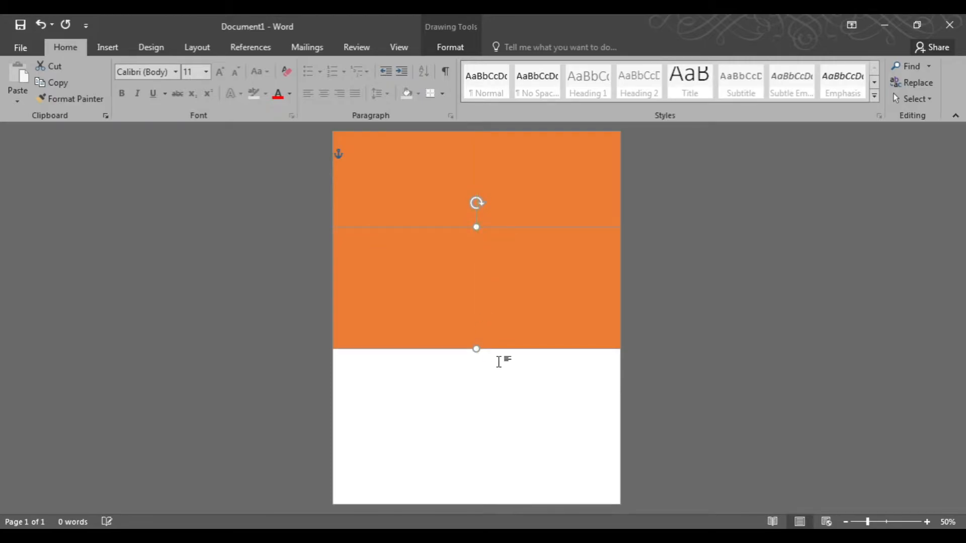
pyautogui.moveTo(477, 348); pyautogui.dragTo(471, 505)
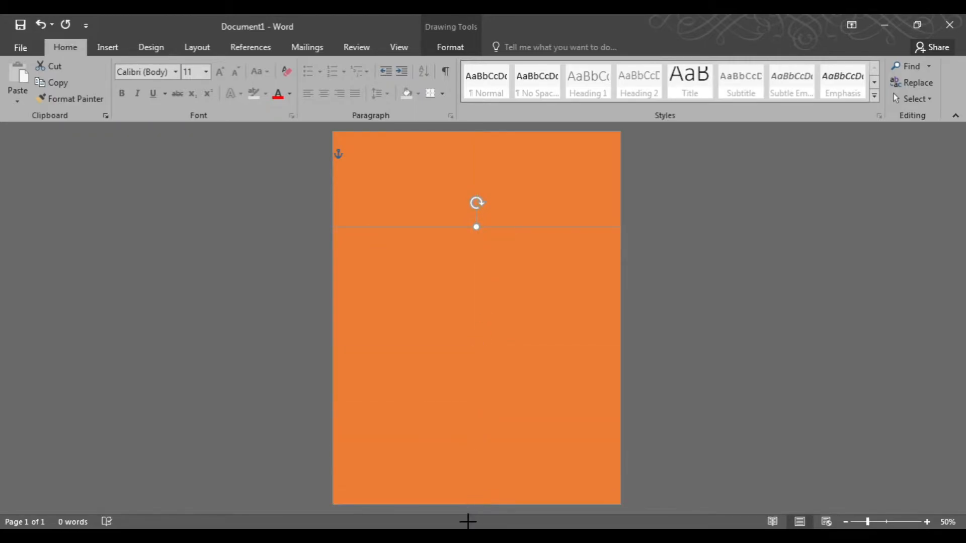
# Fill the lower rectangle with standard yellow.
pyautogui.click(467, 48)
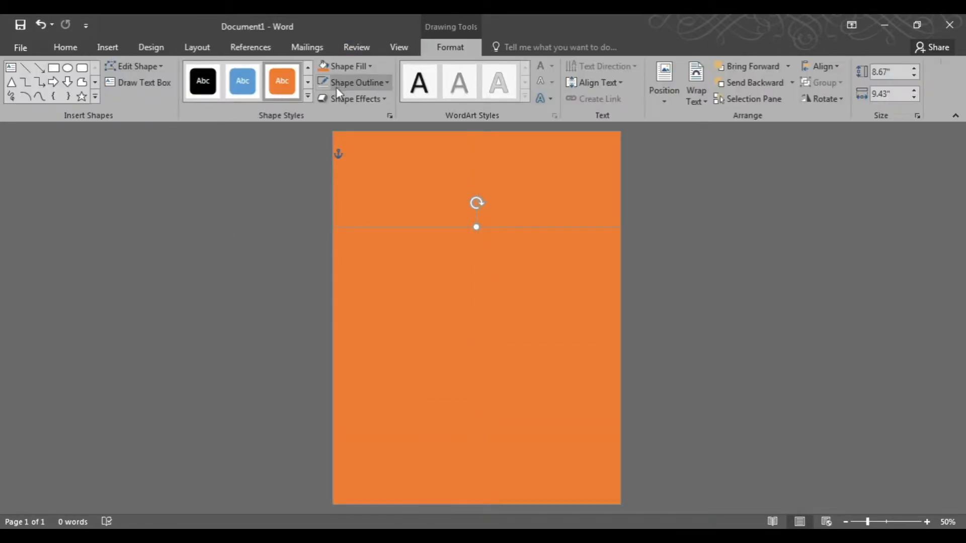
pyautogui.click(338, 70)
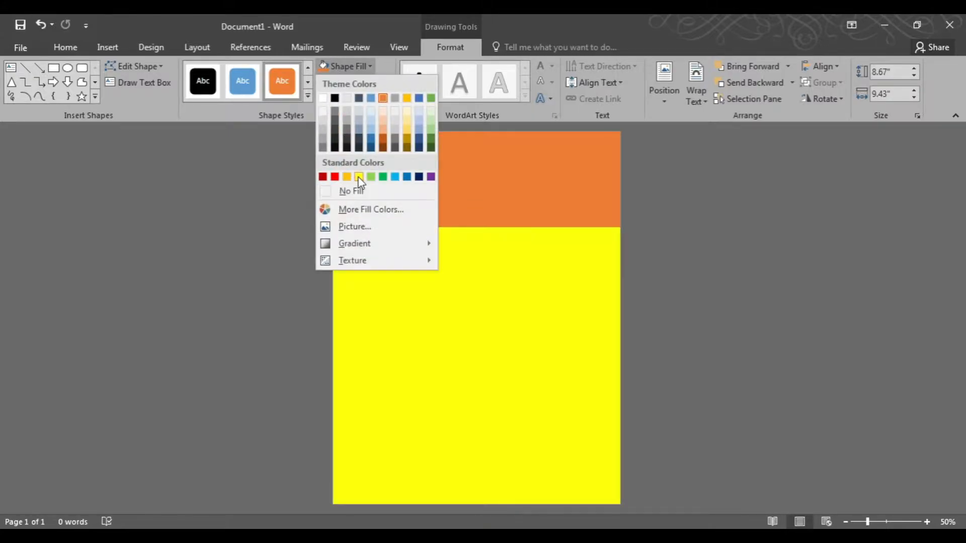
pyautogui.click(358, 177)
# Nudge the yellow rectangle upward and send it to the back behind the orange rectangle.
pyautogui.scroll(4, 456, 253)
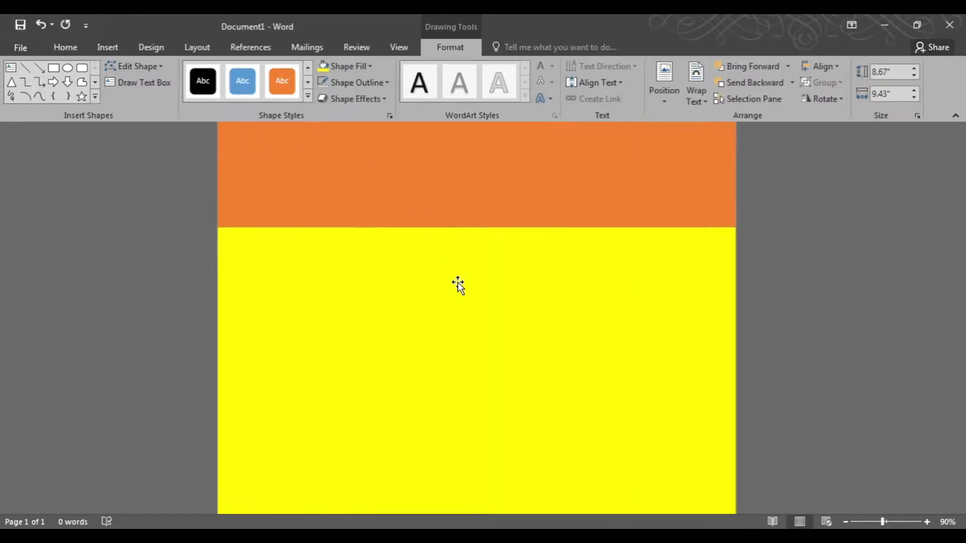
pyautogui.moveTo(444, 276); pyautogui.dragTo(446, 264)
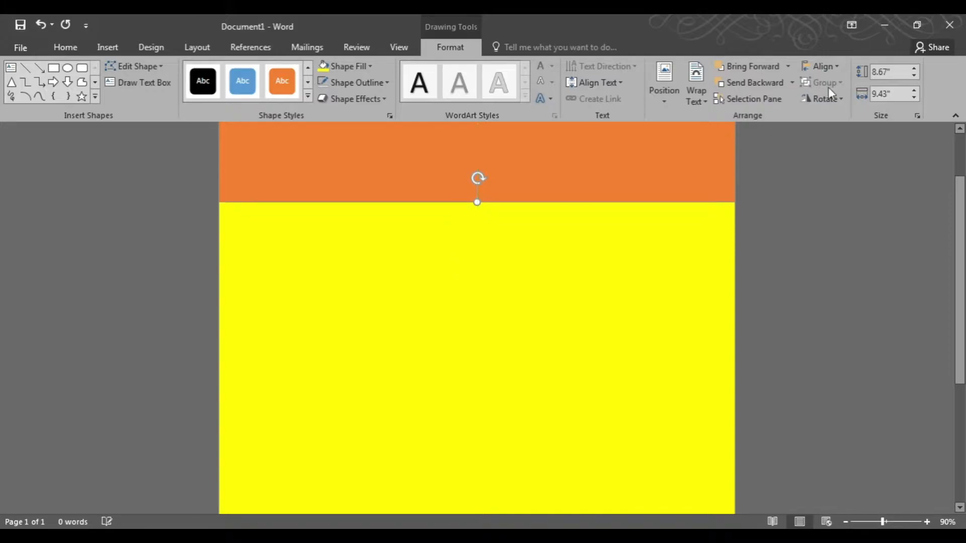
pyautogui.click(791, 82)
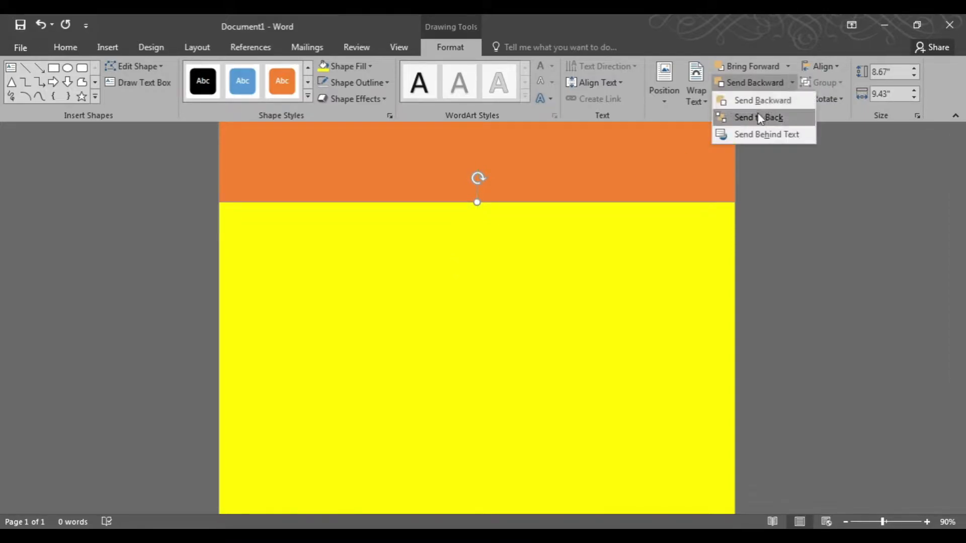
pyautogui.click(758, 116)
# Open Format Shape for the orange rectangle and apply a shadow preset.
pyautogui.click(614, 182)
pyautogui.rightClick(502, 179)
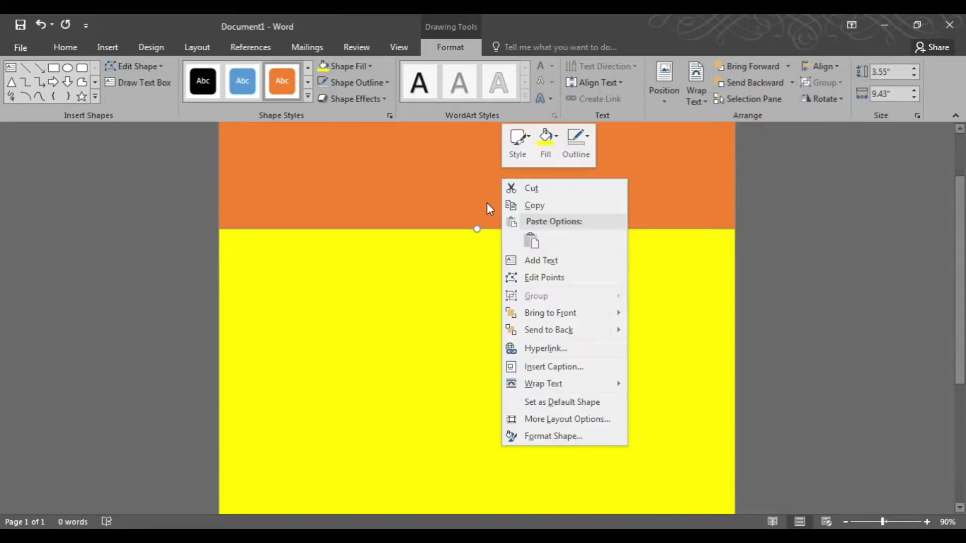
pyautogui.click(554, 436)
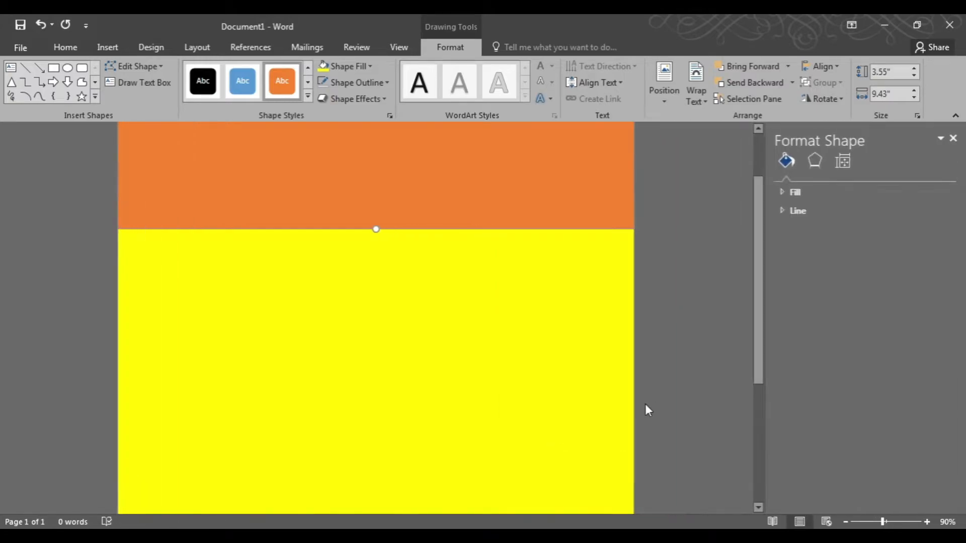
pyautogui.click(812, 163)
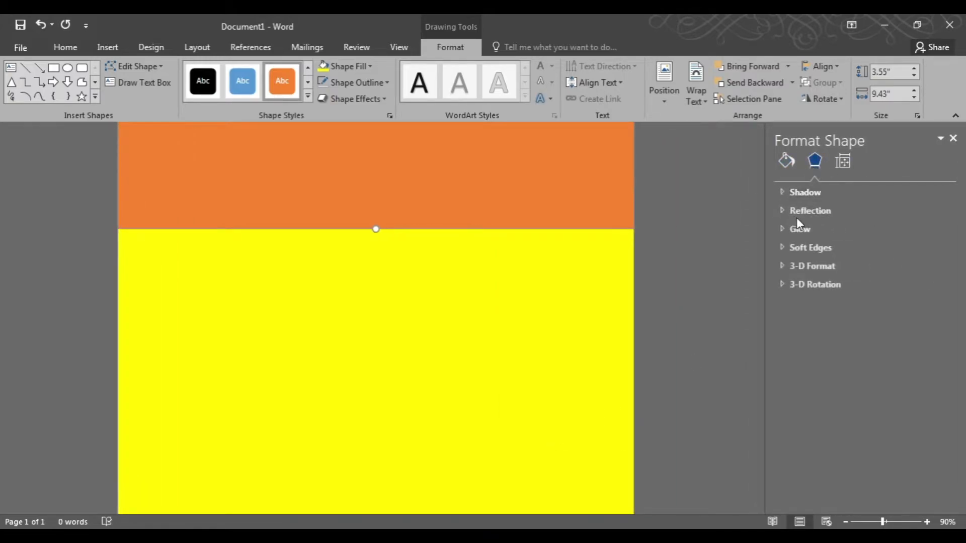
pyautogui.click(794, 194)
pyautogui.click(928, 210)
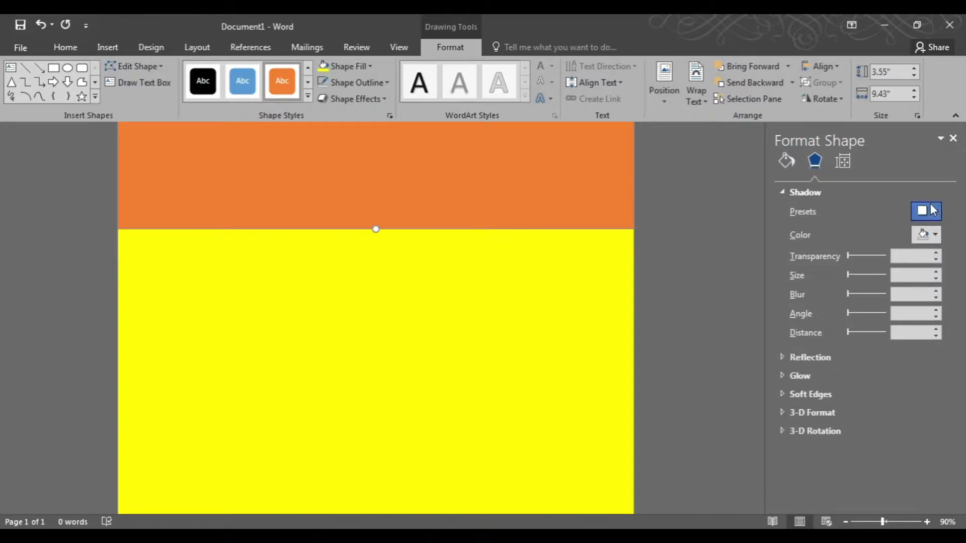
pyautogui.click(888, 352)
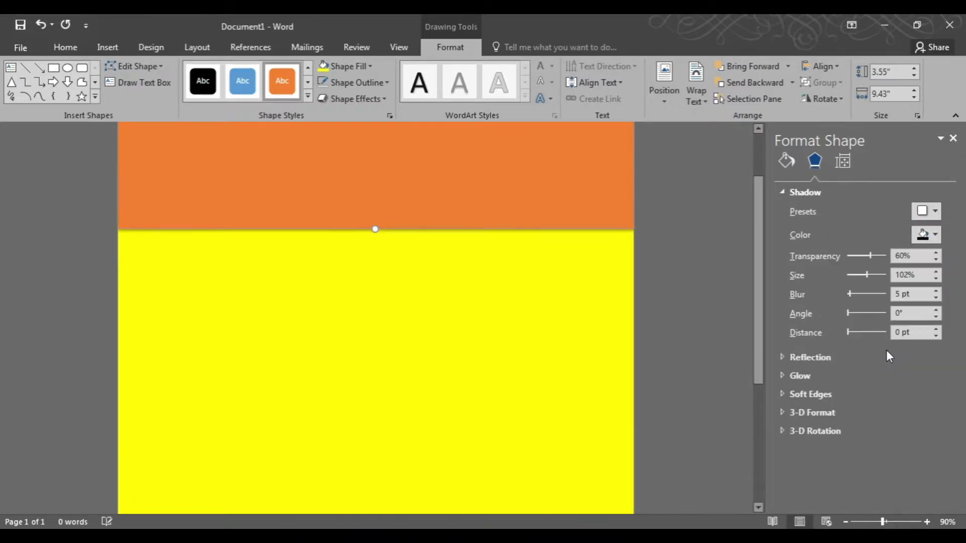
# Set the shadow transparency to 0% and close the Format Shape pane.
pyautogui.moveTo(874, 256); pyautogui.dragTo(846, 257)
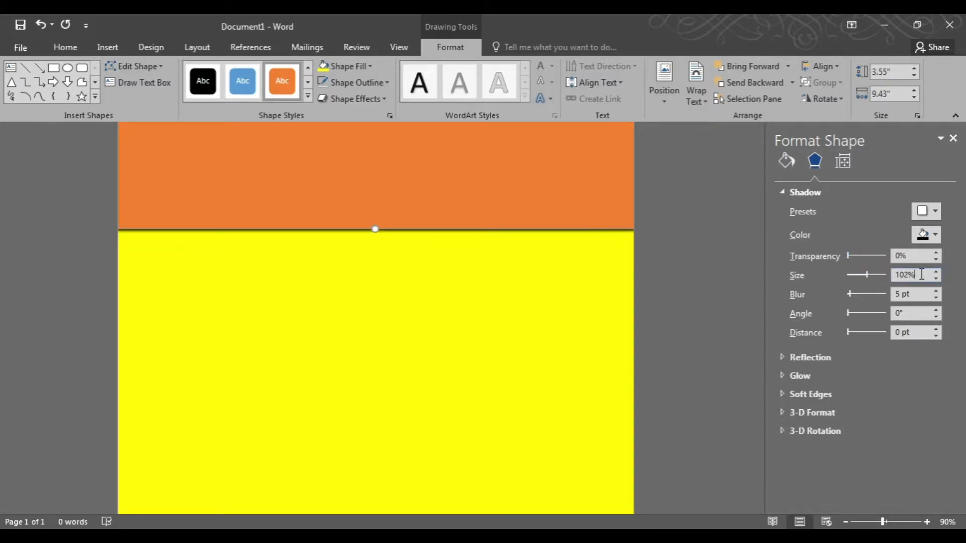
pyautogui.scroll(2, 922, 273)
pyautogui.scroll(11, 912, 294)
pyautogui.scroll(1, 918, 293)
pyautogui.scroll(-2, 905, 275)
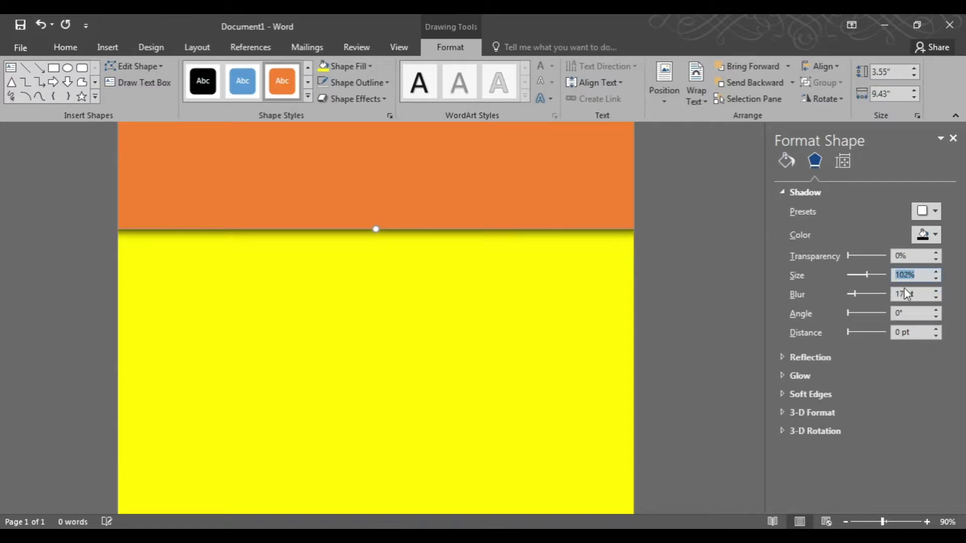
pyautogui.click(701, 276)
pyautogui.click(952, 138)
# Draw a text box about 1.32" by 3.67" in the upper left of the orange area.
pyautogui.scroll(2, 529, 297)
pyautogui.scroll(1, 525, 306)
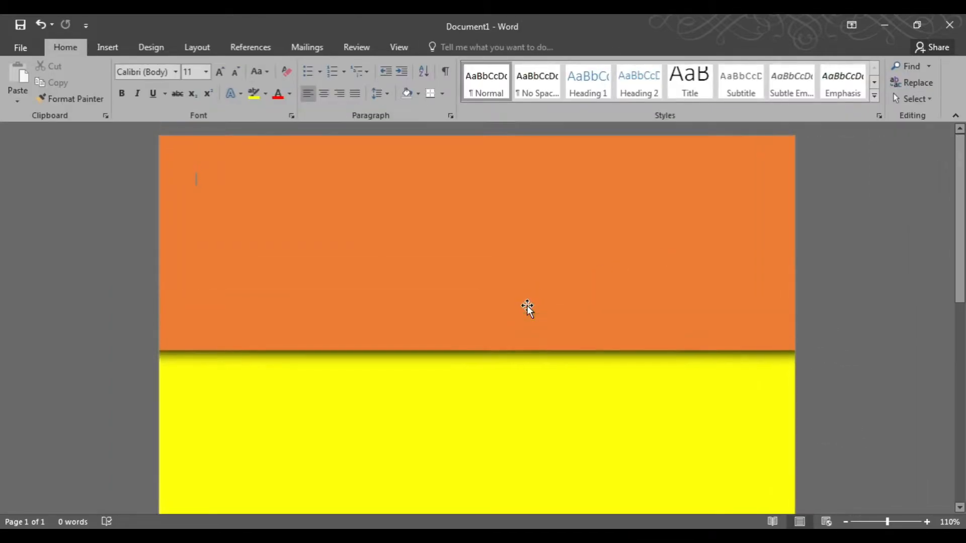
pyautogui.click(107, 47)
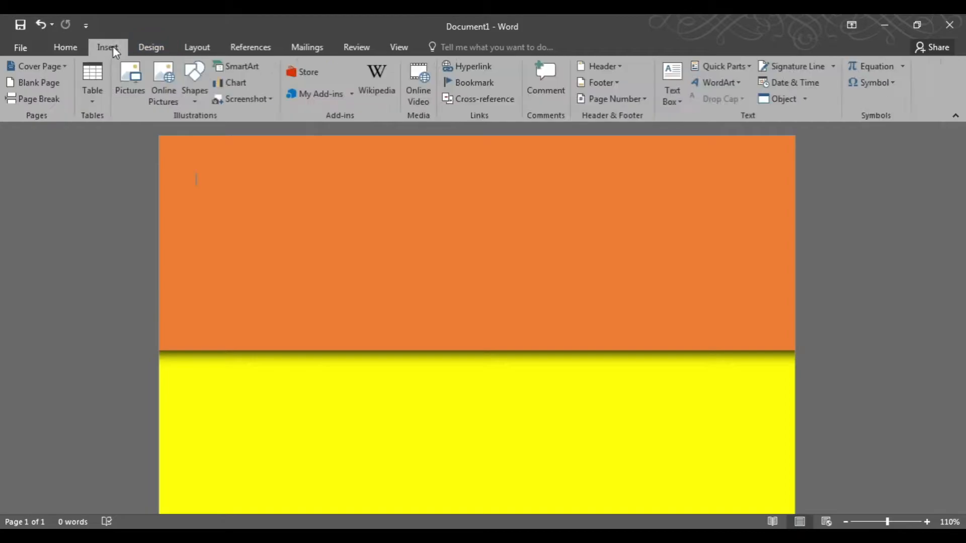
pyautogui.click(193, 90)
pyautogui.click(190, 233)
pyautogui.moveTo(198, 194); pyautogui.dragTo(472, 291)
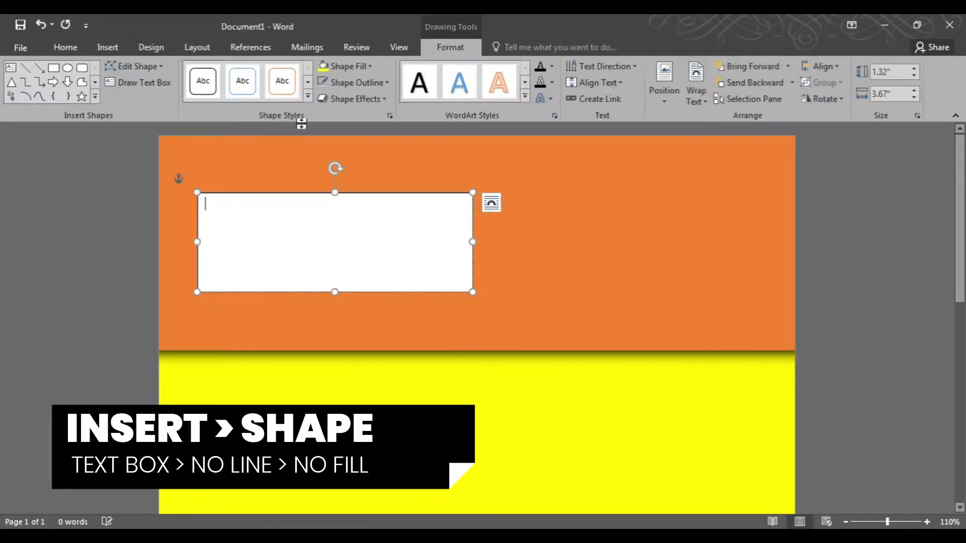
# Set the text box to no fill and type a person's name on two lines followed by GRAPHIC DESIGNER.
pyautogui.click(338, 66)
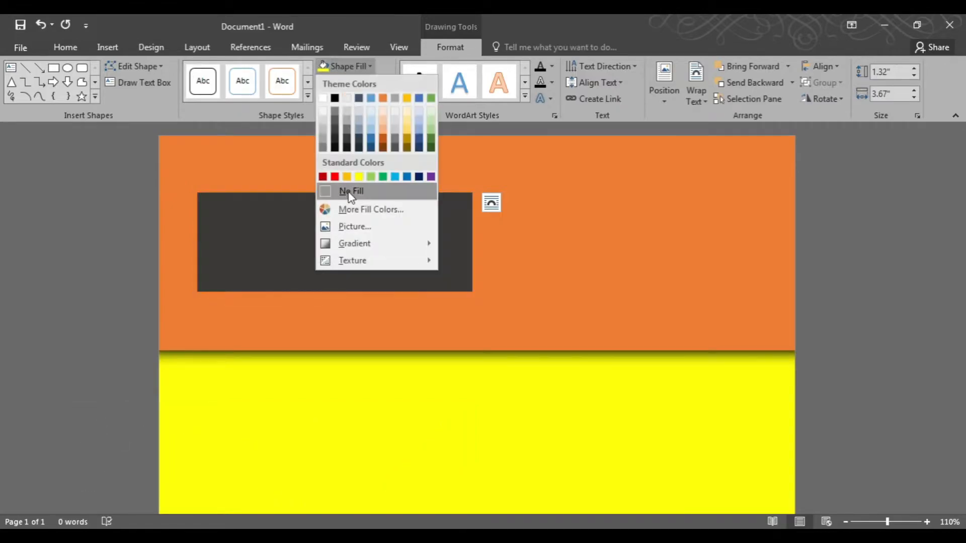
pyautogui.click(349, 189)
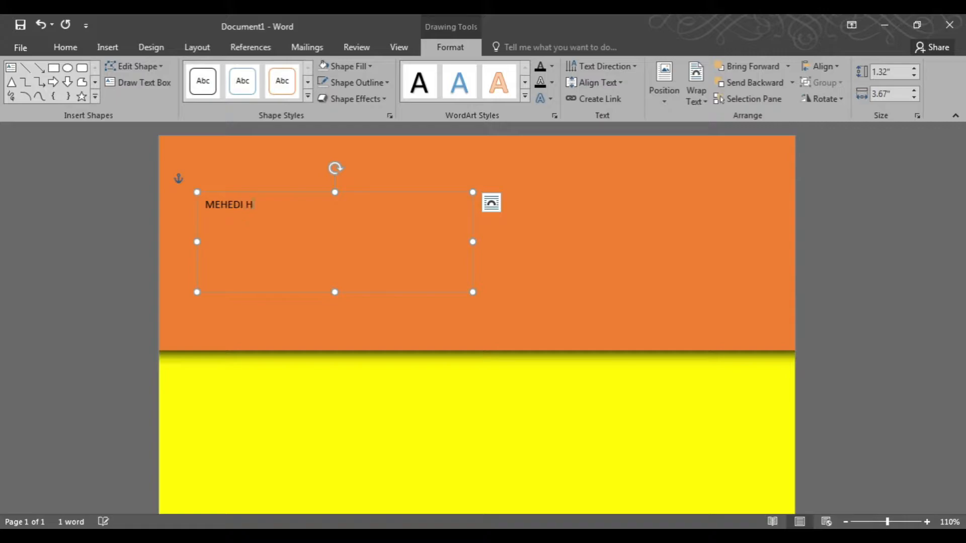
pyautogui.press('Return')
pyautogui.press('Return')
pyautogui.write('GRAPHIC DESIGNER')
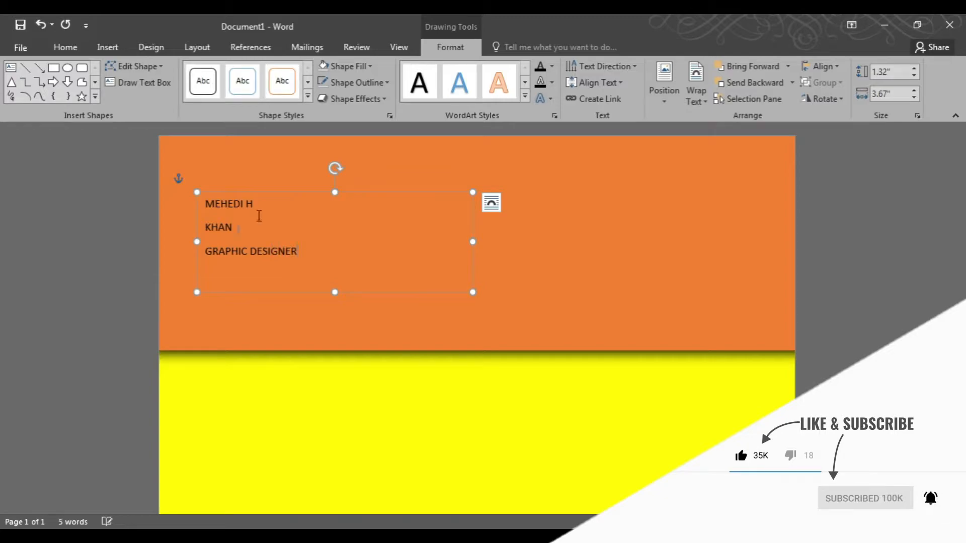
# Set all the text box paragraphs to 0 pt spacing after and single line spacing.
pyautogui.hotkey('ctrl', 'a')
pyautogui.hotkey('alt', 'o')
pyautogui.press('p')
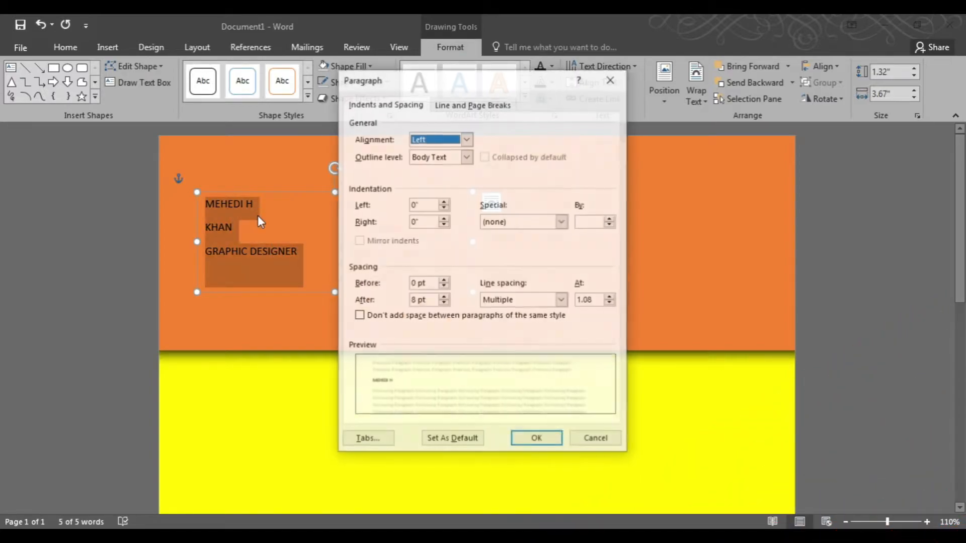
pyautogui.click(444, 304)
pyautogui.click(561, 300)
pyautogui.click(500, 310)
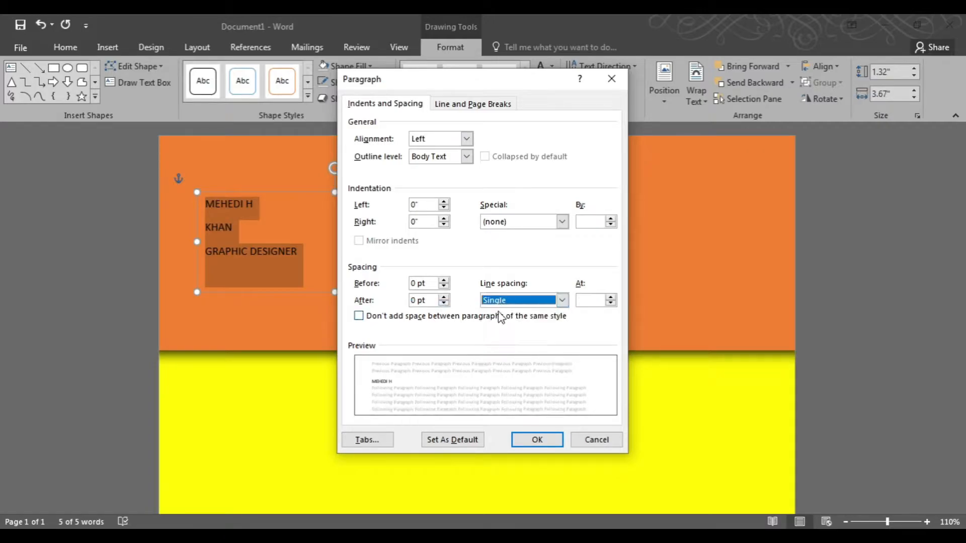
pyautogui.click(537, 439)
# Change the text font to Montserrat and make the first line 41 pt bold.
pyautogui.click(256, 205)
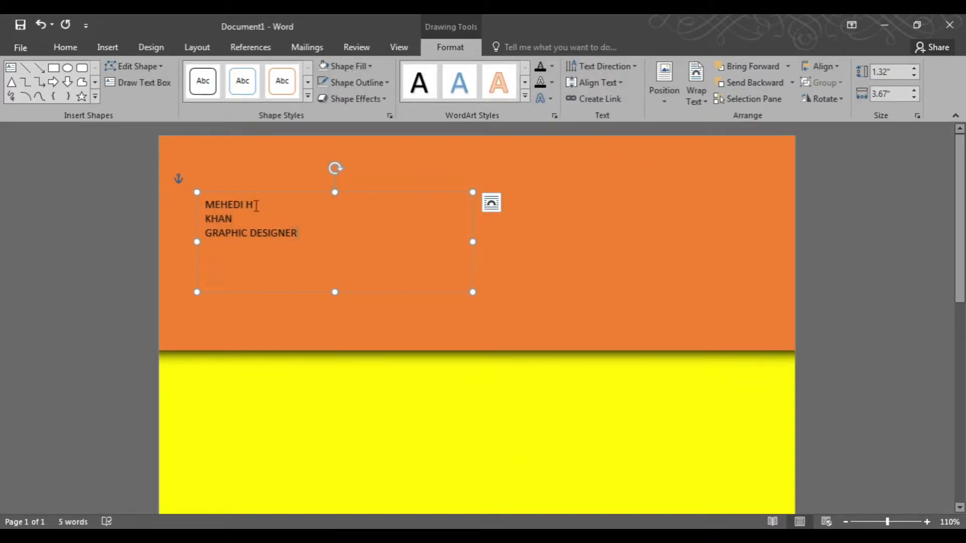
pyautogui.hotkey('ctrl', 'a')
pyautogui.click(66, 47)
pyautogui.click(153, 71)
pyautogui.write('Montserrat')
pyautogui.press('Return')
pyautogui.hotkey('ctrl', ']')
pyautogui.hotkey('ctrl', ']')
pyautogui.hotkey('ctrl', ']')
pyautogui.hotkey('ctrl', ']')
pyautogui.hotkey('ctrl', ']')
pyautogui.hotkey('ctrl', ']')
pyautogui.hotkey('ctrl', ']')
pyautogui.hotkey('ctrl', ']')
pyautogui.hotkey('ctrl', ']')
pyautogui.hotkey('ctrl', ']')
pyautogui.hotkey('ctrl', ']')
pyautogui.hotkey('ctrl', ']')
pyautogui.hotkey('ctrl', ']')
pyautogui.hotkey('ctrl', ']')
pyautogui.hotkey('ctrl', ']')
pyautogui.hotkey('ctrl', ']')
pyautogui.hotkey('ctrl', ']')
pyautogui.hotkey('ctrl', ']')
pyautogui.hotkey('ctrl', ']')
pyautogui.hotkey('ctrl', ']')
pyautogui.hotkey('ctrl', ']')
pyautogui.hotkey('ctrl', ']')
pyautogui.hotkey('ctrl', ']')
pyautogui.hotkey('ctrl', ']')
pyautogui.hotkey('ctrl', ']')
pyautogui.hotkey('ctrl', ']')
pyautogui.hotkey('ctrl', ']')
pyautogui.hotkey('ctrl', 'b')
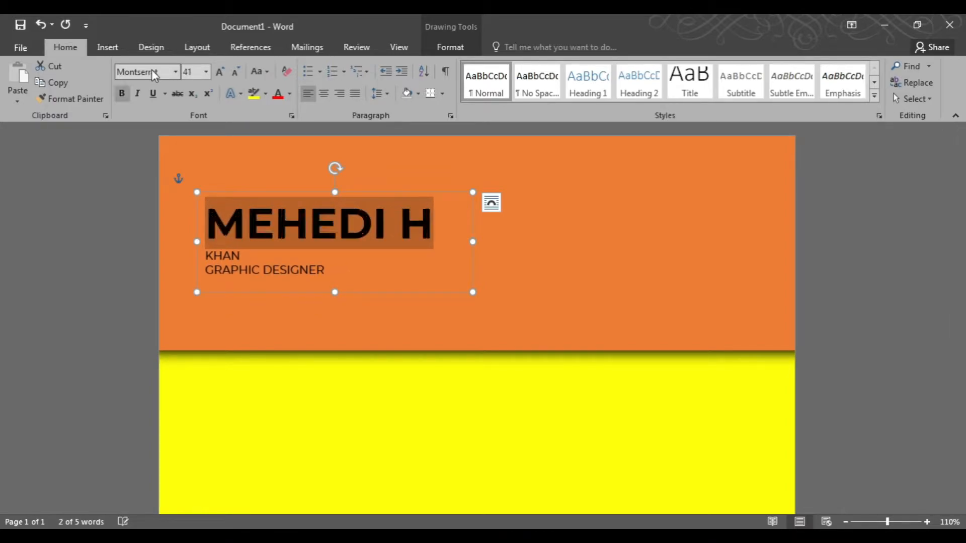
pyautogui.press('Right')
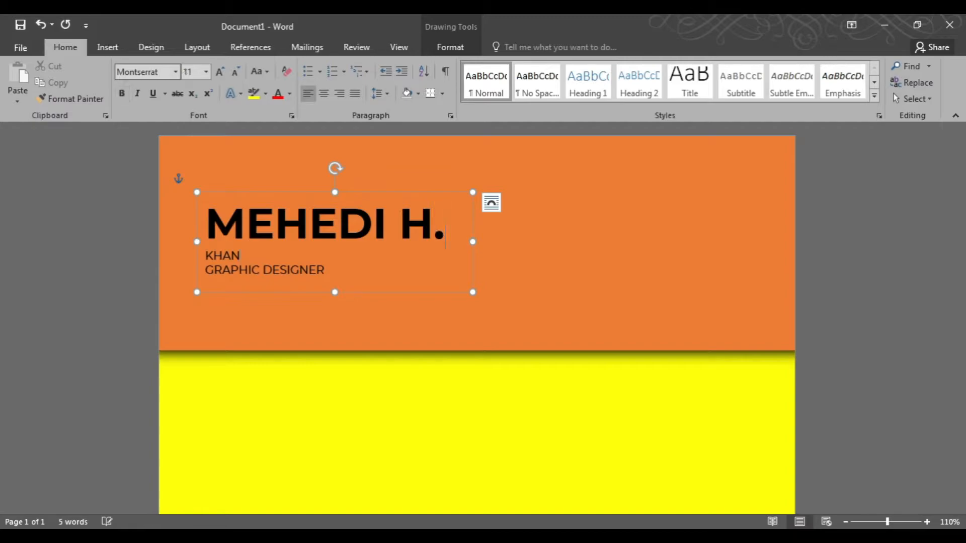
# Enlarge the second name line's font and stretch the text box downward to fit it.
pyautogui.hotkey('ctrl', 'shift', 'Right')
pyautogui.hotkey('ctrl', ']')
pyautogui.hotkey('ctrl', ']')
pyautogui.hotkey('ctrl', ']')
pyautogui.hotkey('ctrl', ']')
pyautogui.hotkey('ctrl', ']')
pyautogui.hotkey('ctrl', ']')
pyautogui.hotkey('ctrl', ']')
pyautogui.hotkey('ctrl', ']')
pyautogui.hotkey('ctrl', ']')
pyautogui.hotkey('ctrl', ']')
pyautogui.hotkey('ctrl', ']')
pyautogui.hotkey('ctrl', ']')
pyautogui.hotkey('ctrl', ']')
pyautogui.hotkey('ctrl', ']')
pyautogui.hotkey('ctrl', ']')
pyautogui.hotkey('ctrl', ']')
pyautogui.hotkey('ctrl', ']')
pyautogui.hotkey('ctrl', ']')
pyautogui.hotkey('ctrl', ']')
pyautogui.hotkey('ctrl', ']')
pyautogui.hotkey('ctrl', ']')
pyautogui.moveTo(335, 292); pyautogui.dragTo(334, 340)
pyautogui.click(267, 317)
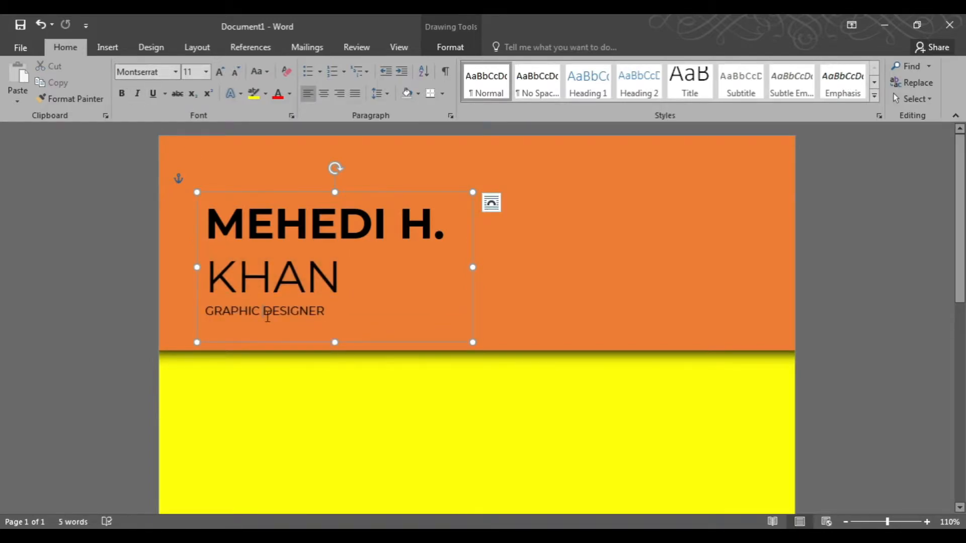
# Add space before the GRAPHIC DESIGNER line and make it bold.
pyautogui.hotkey('ctrl', '0')
pyautogui.tripleClick(267, 316)
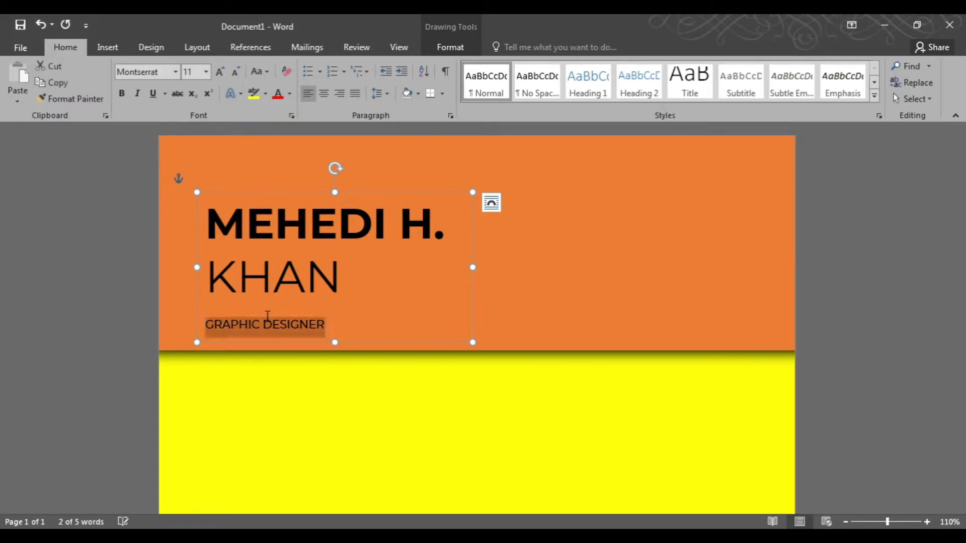
pyautogui.hotkey('ctrl', 'b')
# Expand the GRAPHIC DESIGNER character spacing to about 3 pt.
pyautogui.hotkey('ctrl', 'd')
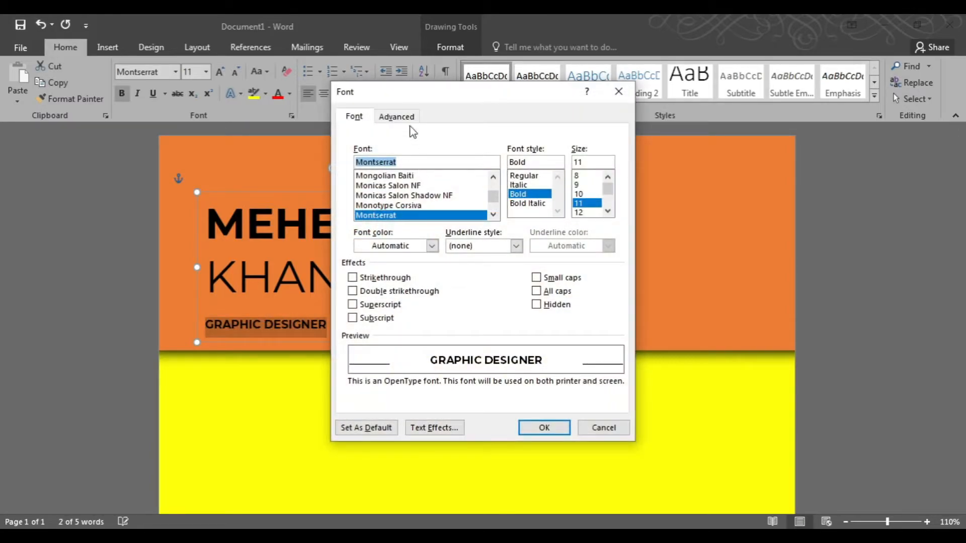
pyautogui.click(397, 117)
pyautogui.click(440, 168)
pyautogui.click(425, 191)
pyautogui.click(550, 170)
pyautogui.press('Up')
pyautogui.press('Up')
pyautogui.press('Up')
pyautogui.press('Up')
pyautogui.press('Up')
pyautogui.press('Up')
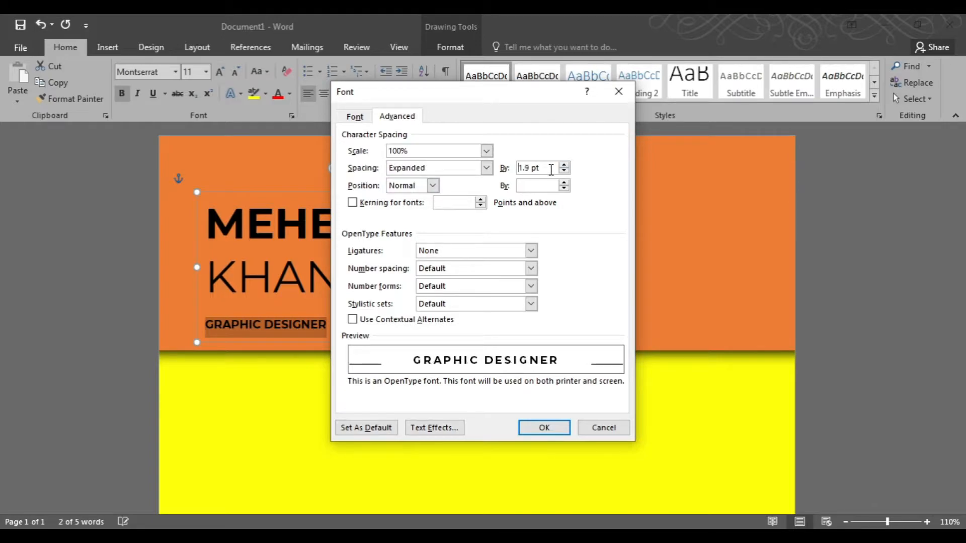
pyautogui.press('Up')
pyautogui.press('Up')
pyautogui.press('Up')
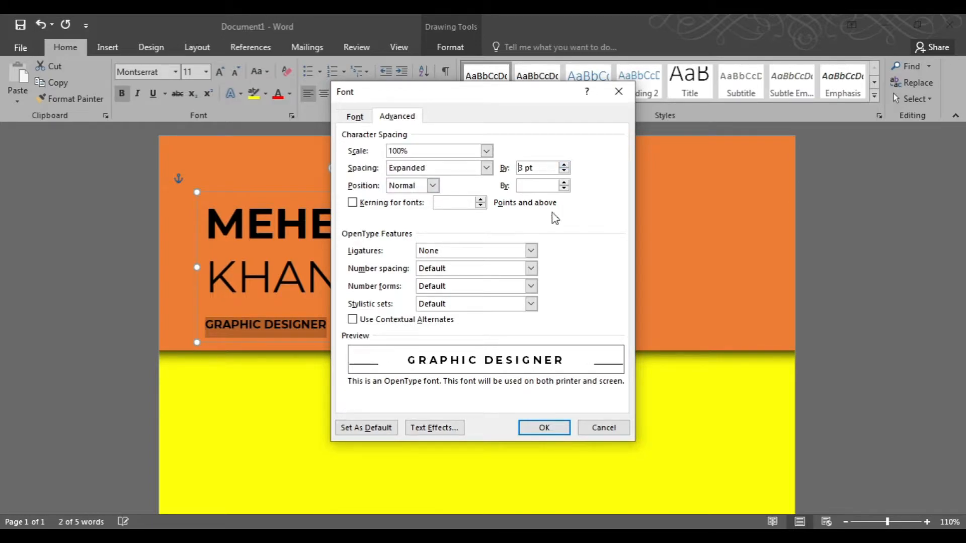
pyautogui.press('Up')
pyautogui.click(544, 427)
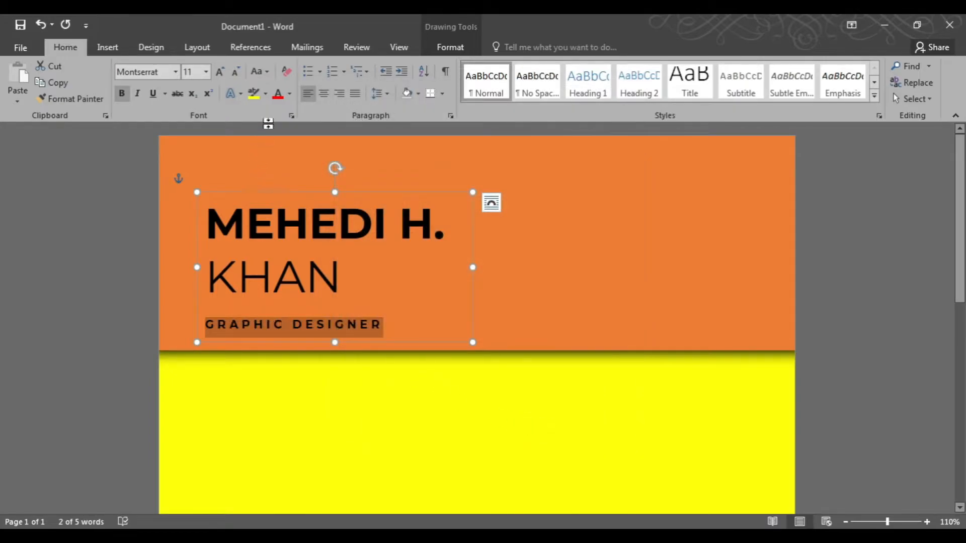
# Color the GRAPHIC DESIGNER text a light gold theme color.
pyautogui.click(290, 94)
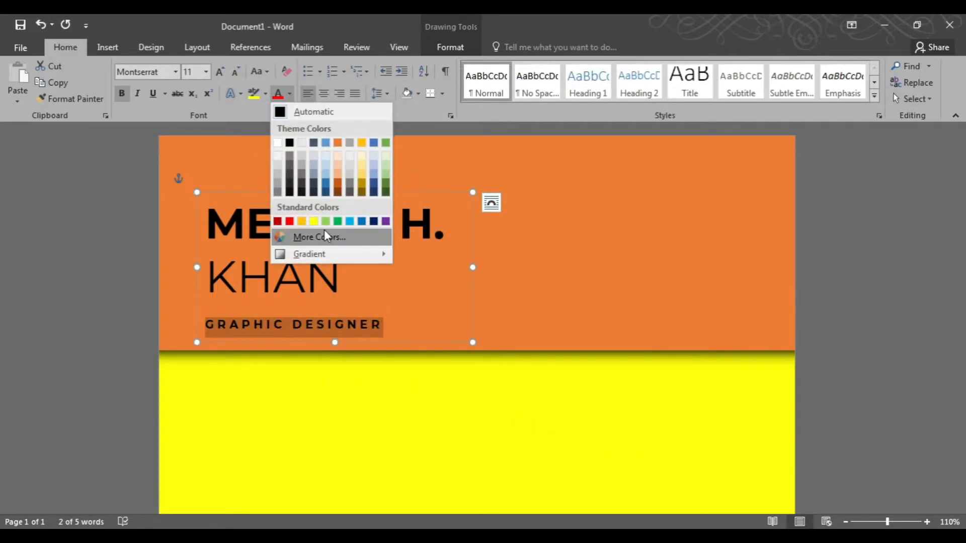
pyautogui.click(362, 173)
pyautogui.click(276, 216)
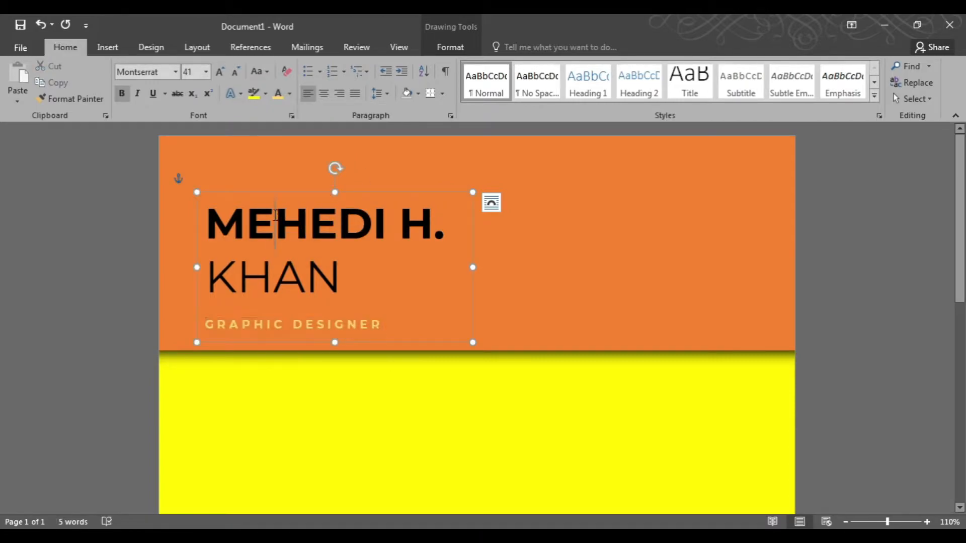
# Apply a shadowed text effect preset to the first name line and color it white.
pyautogui.tripleClick(276, 215)
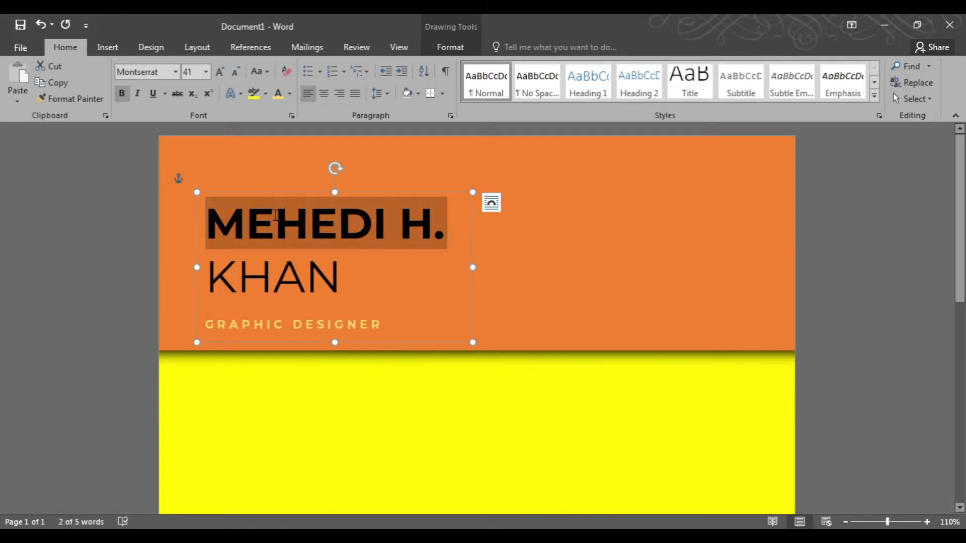
pyautogui.click(235, 94)
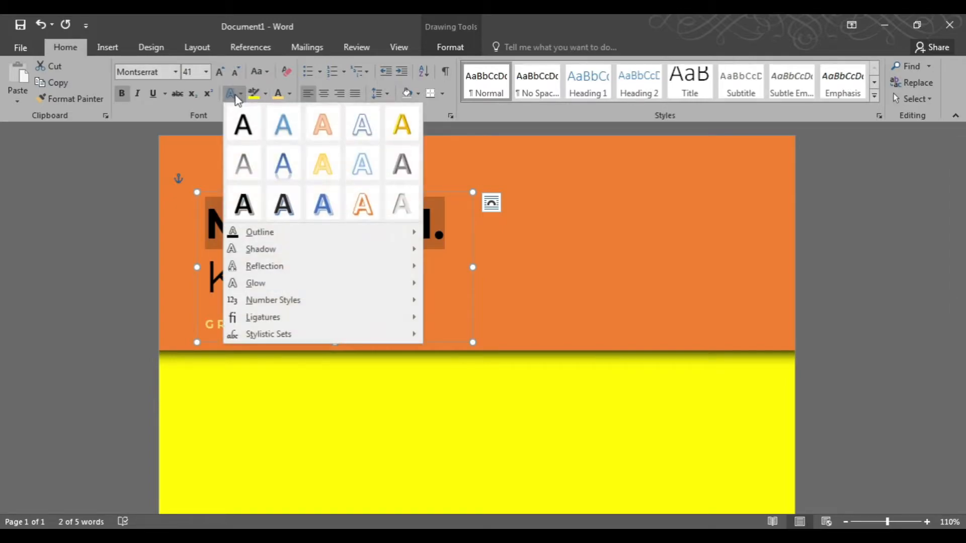
pyautogui.click(284, 207)
pyautogui.click(289, 93)
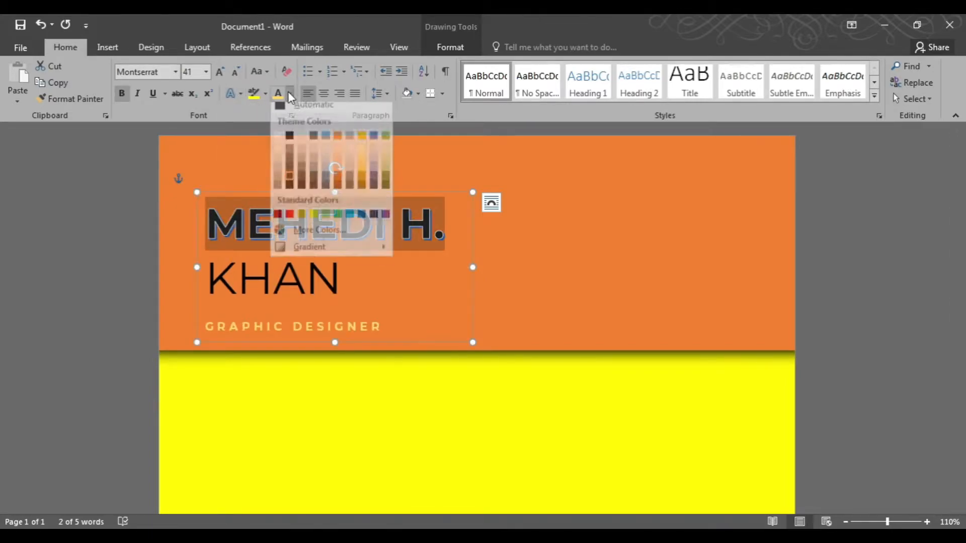
pyautogui.click(278, 143)
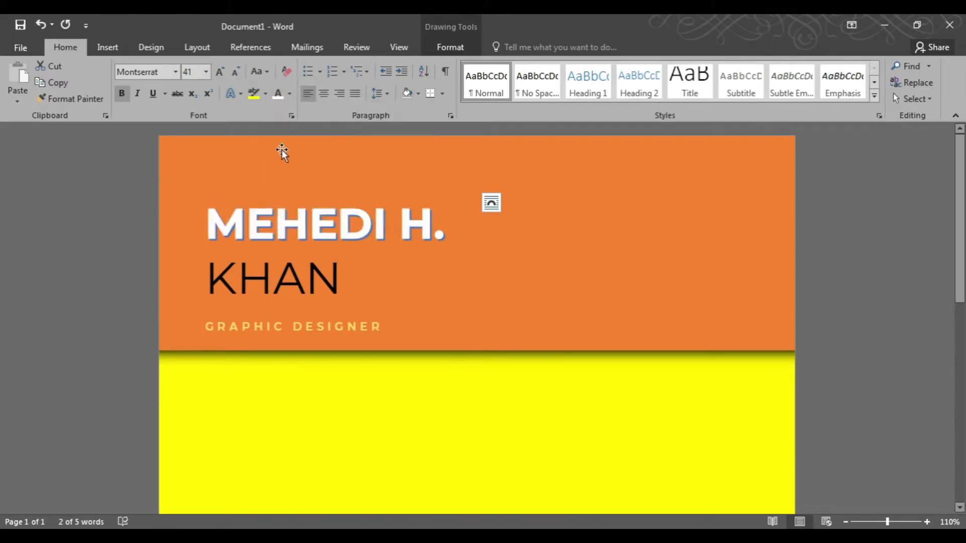
# Make the second name line KHAN bold and white.
pyautogui.click(287, 278)
pyautogui.doubleClick(330, 291)
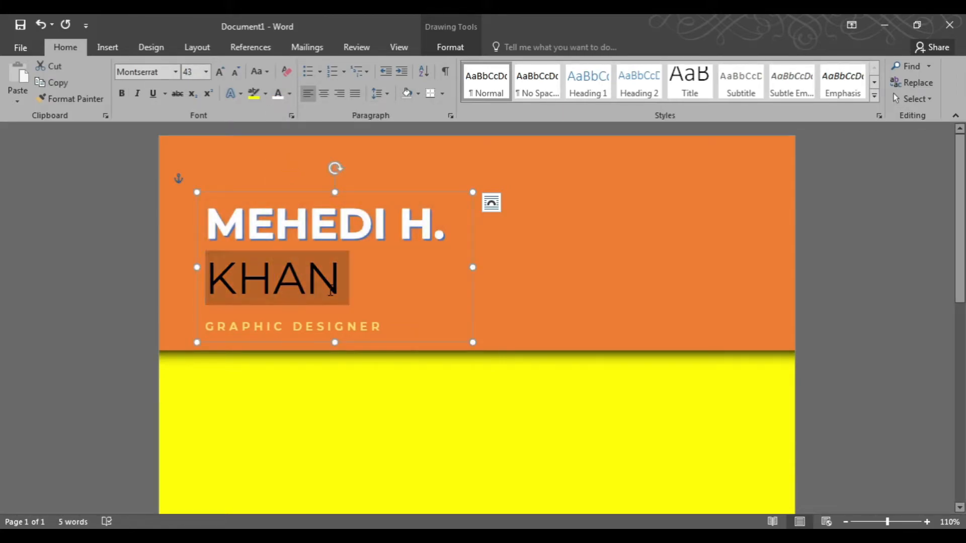
pyautogui.hotkey('ctrl', 'b')
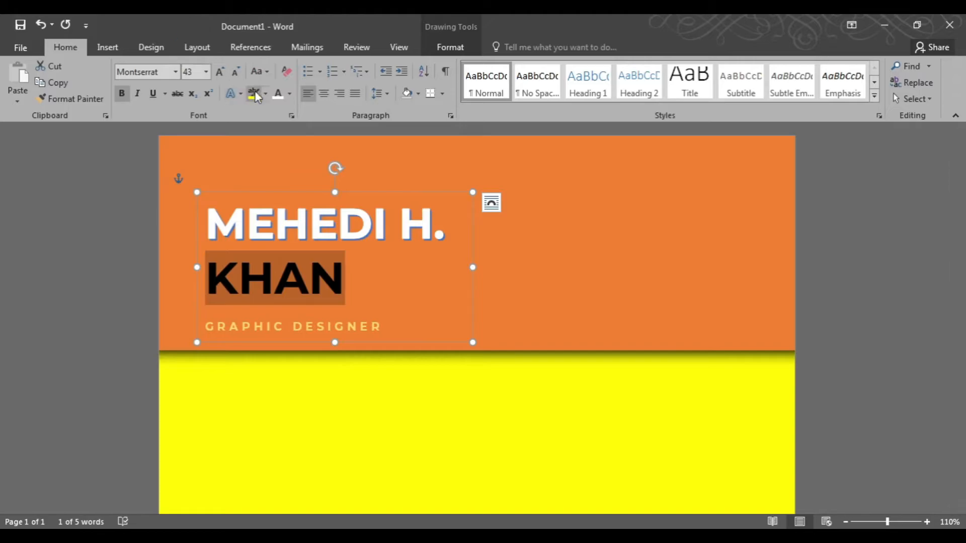
pyautogui.click(278, 94)
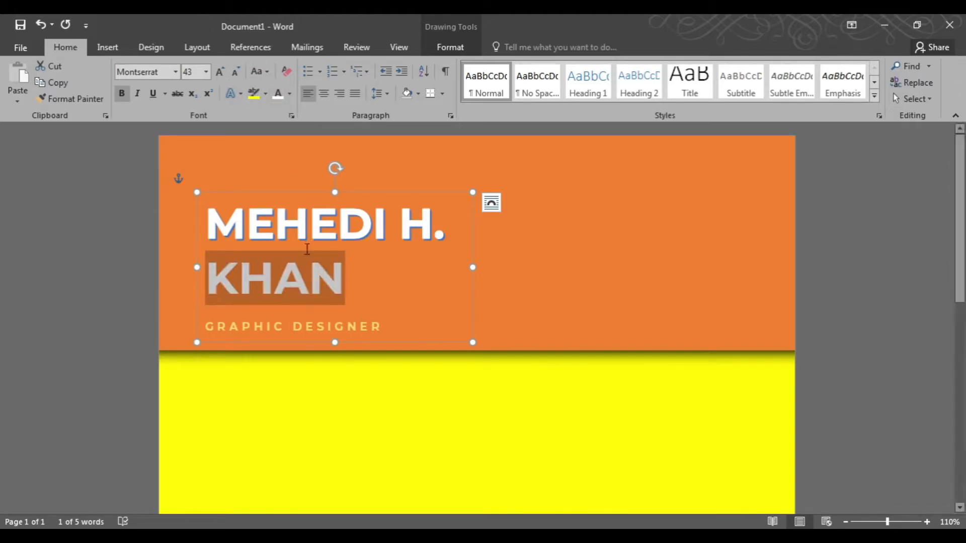
pyautogui.click(297, 285)
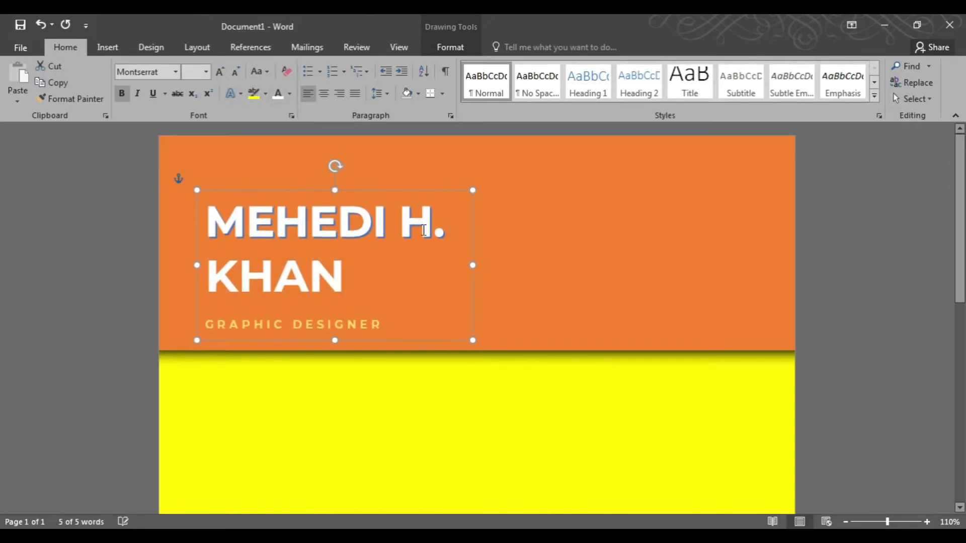
# Draw a rounded rectangle about 2.27" tall by 2.01" wide in the upper right of the orange area.
pyautogui.click(709, 243)
pyautogui.click(107, 47)
pyautogui.click(194, 90)
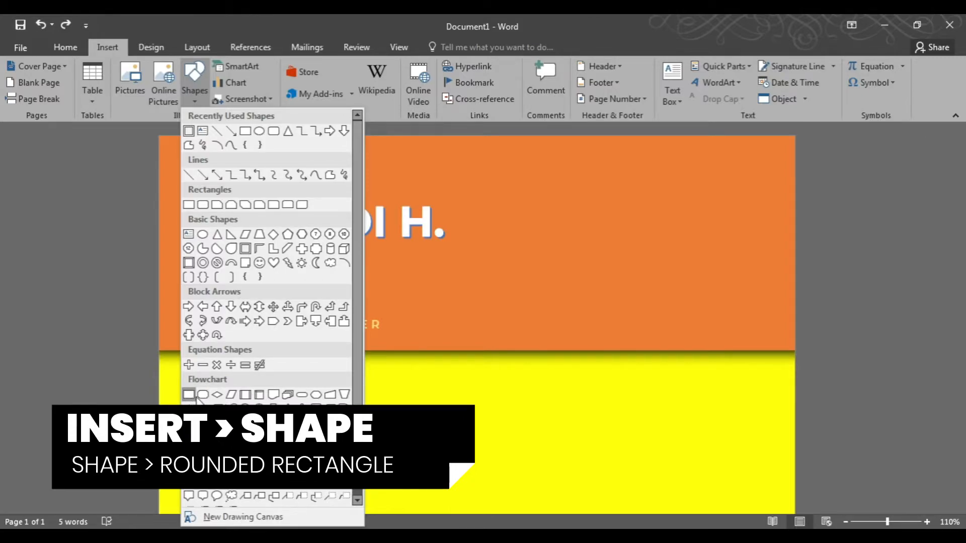
pyautogui.click(203, 394)
pyautogui.moveTo(589, 166); pyautogui.dragTo(683, 265)
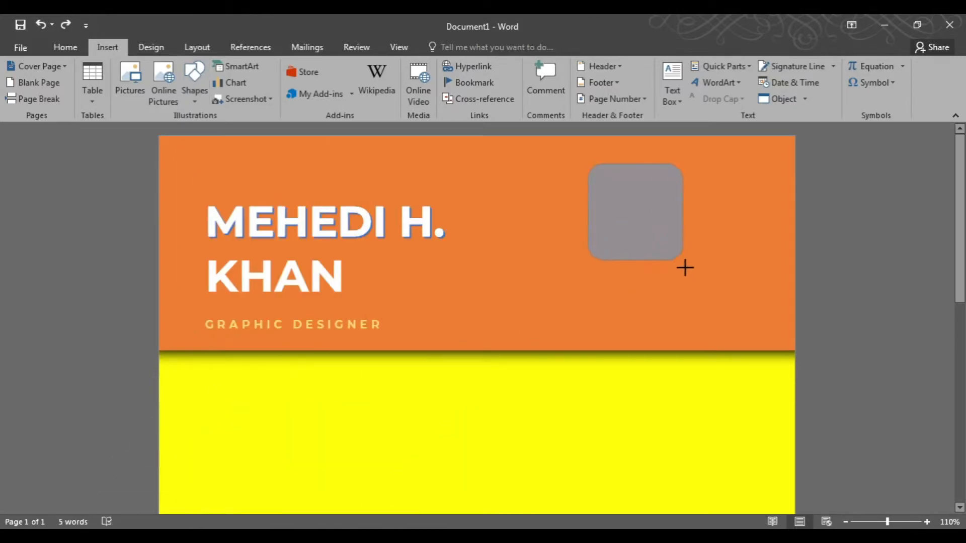
pyautogui.moveTo(740, 337); pyautogui.dragTo(739, 334)
# Fill the rounded rectangle with the picture myAvatar from the CV Images folder.
pyautogui.rightClick(678, 258)
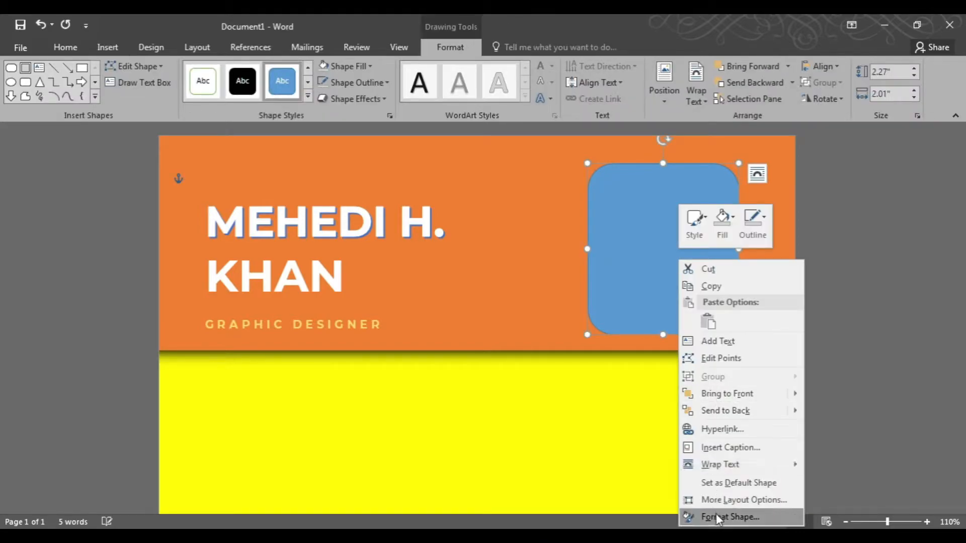
pyautogui.click(717, 517)
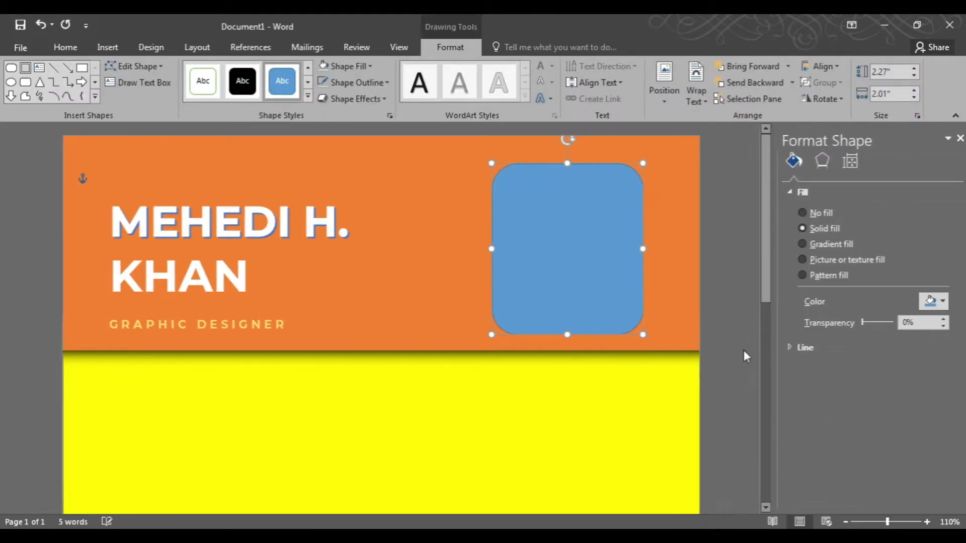
pyautogui.click(795, 260)
pyautogui.click(817, 316)
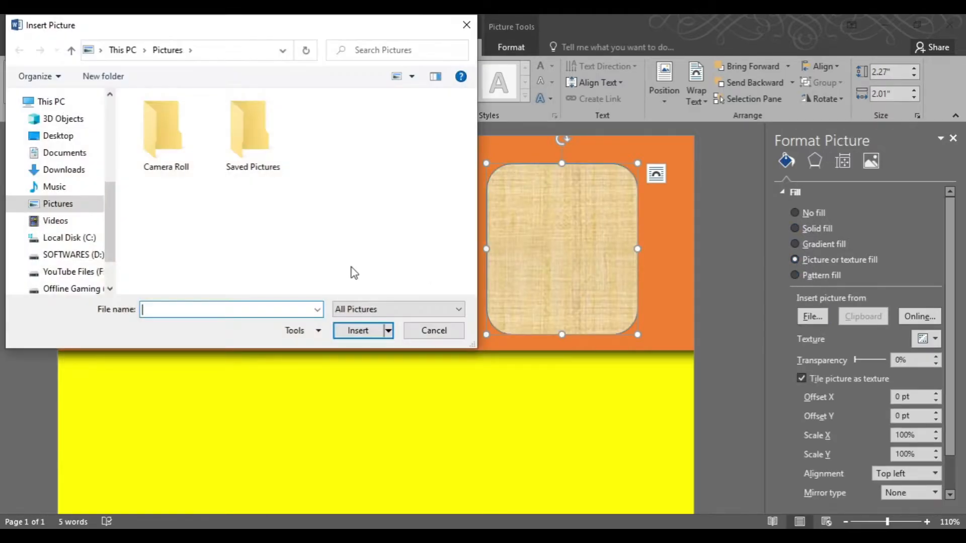
pyautogui.click(66, 271)
pyautogui.doubleClick(156, 177)
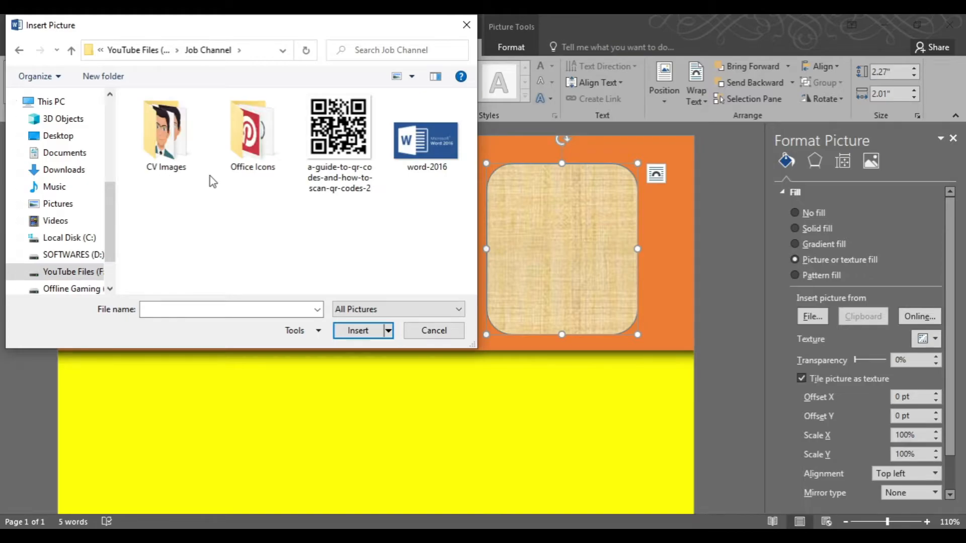
pyautogui.doubleClick(181, 146)
pyautogui.scroll(-2, 237, 196)
pyautogui.scroll(-2, 236, 201)
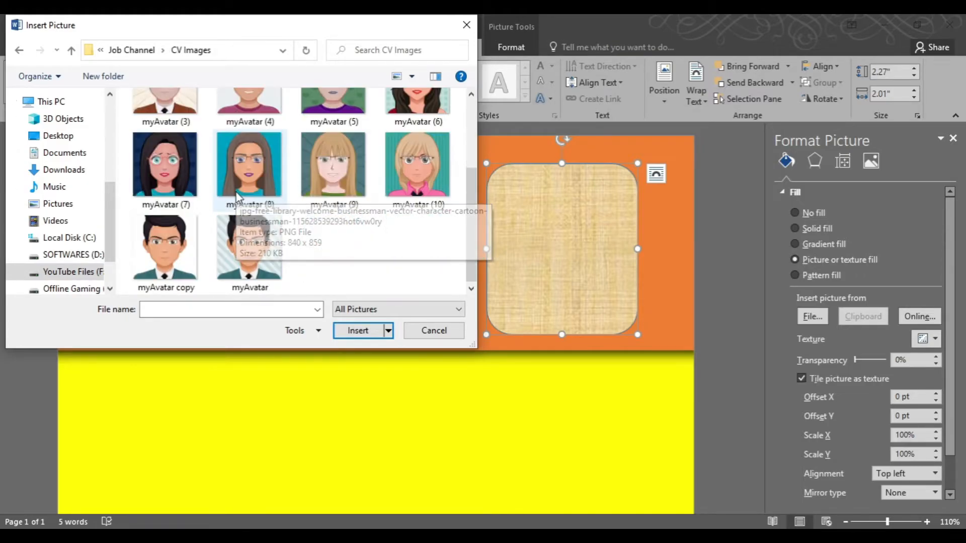
pyautogui.doubleClick(256, 242)
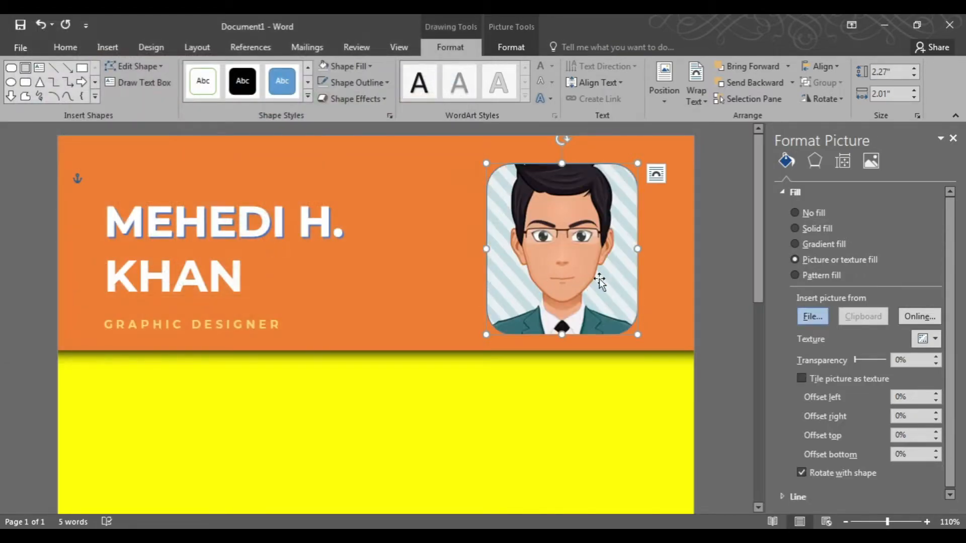
# Widen the picture shape to 2.17" and give it an outer shadow preset with 30% transparency.
pyautogui.moveTo(637, 251); pyautogui.dragTo(649, 253)
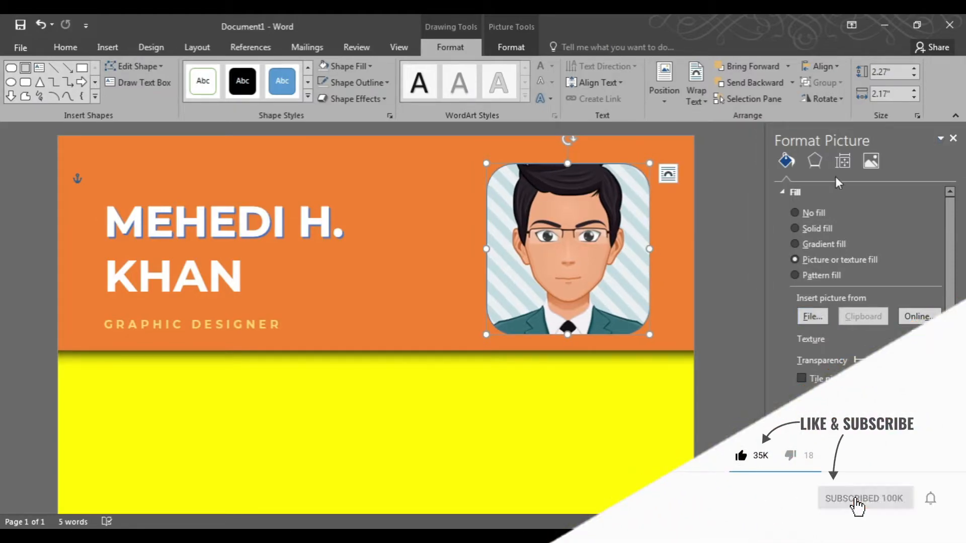
pyautogui.click(808, 164)
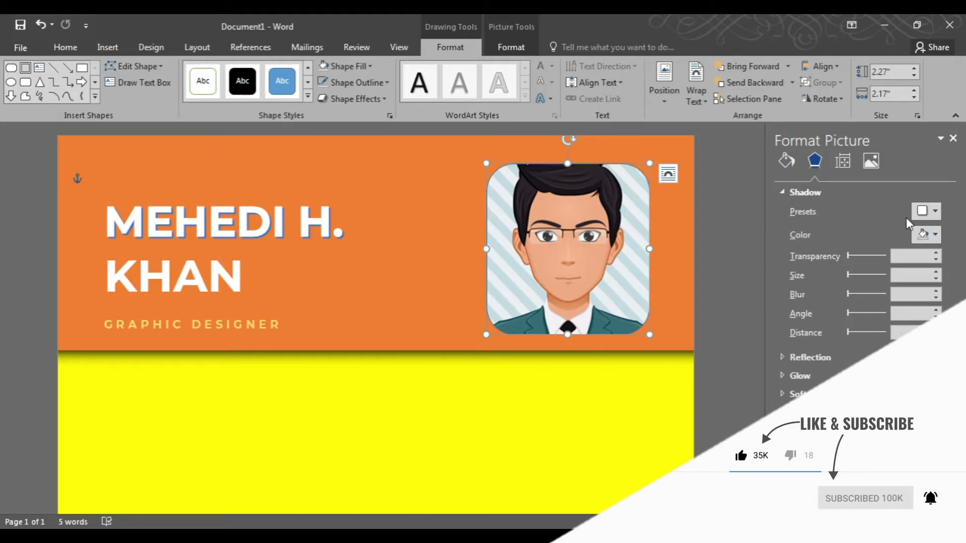
pyautogui.click(925, 211)
pyautogui.click(899, 393)
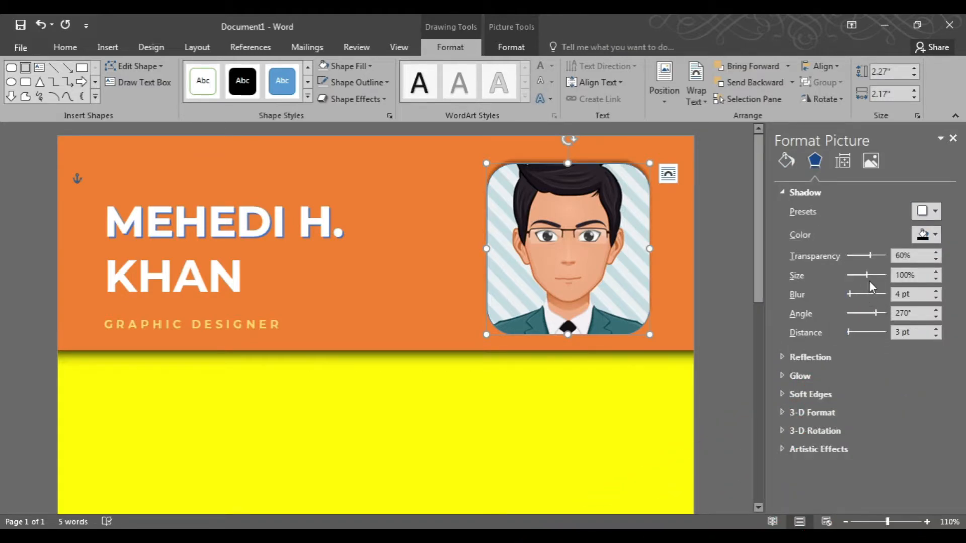
pyautogui.moveTo(882, 256); pyautogui.dragTo(858, 257)
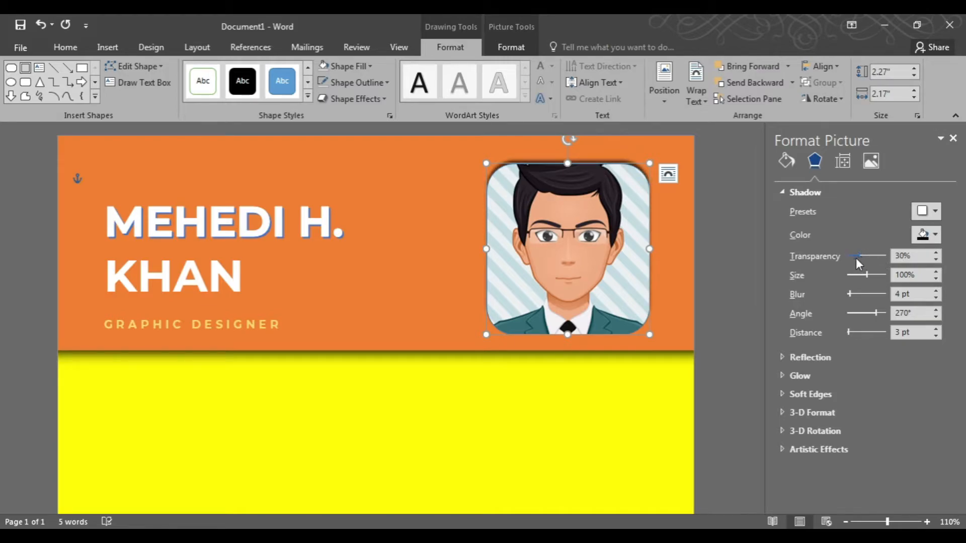
pyautogui.click(953, 138)
# Draw a small wide text box near the upper left of the yellow area.
pyautogui.click(505, 432)
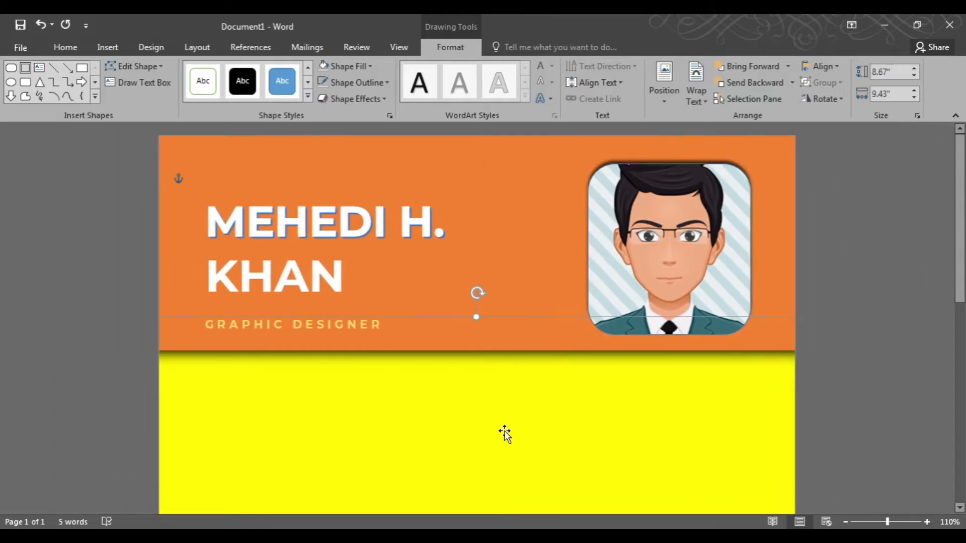
pyautogui.click(867, 357)
pyautogui.scroll(-2, 552, 387)
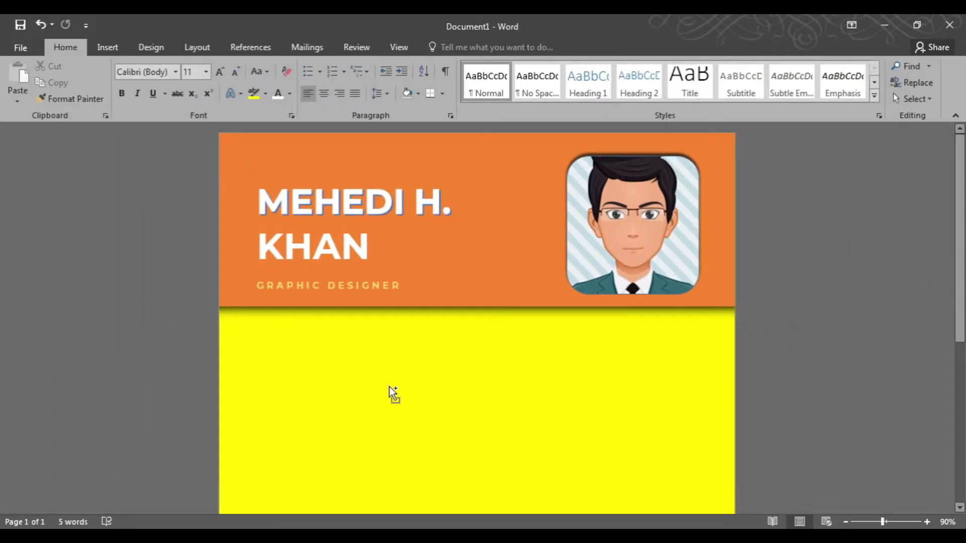
pyautogui.scroll(2, 390, 387)
pyautogui.scroll(-2, 324, 401)
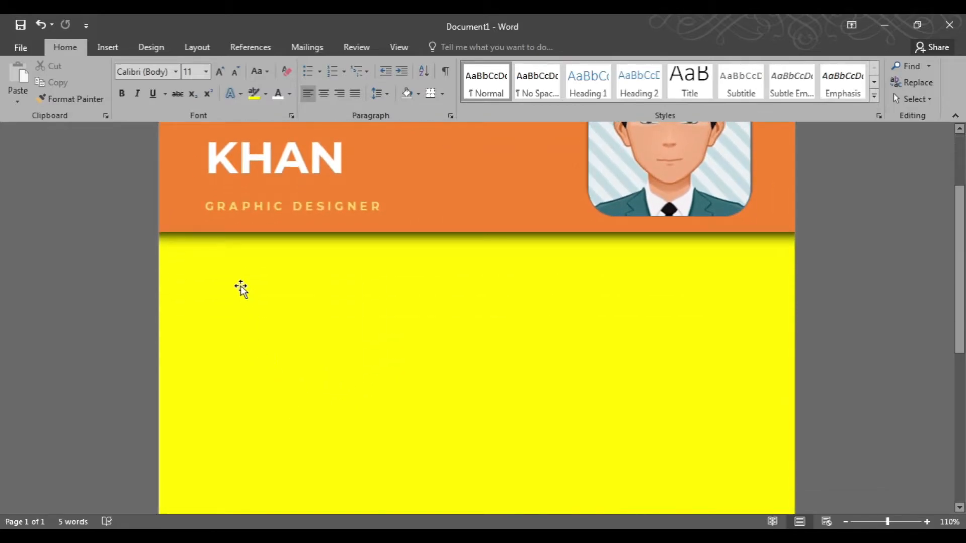
pyautogui.click(108, 47)
pyautogui.click(194, 85)
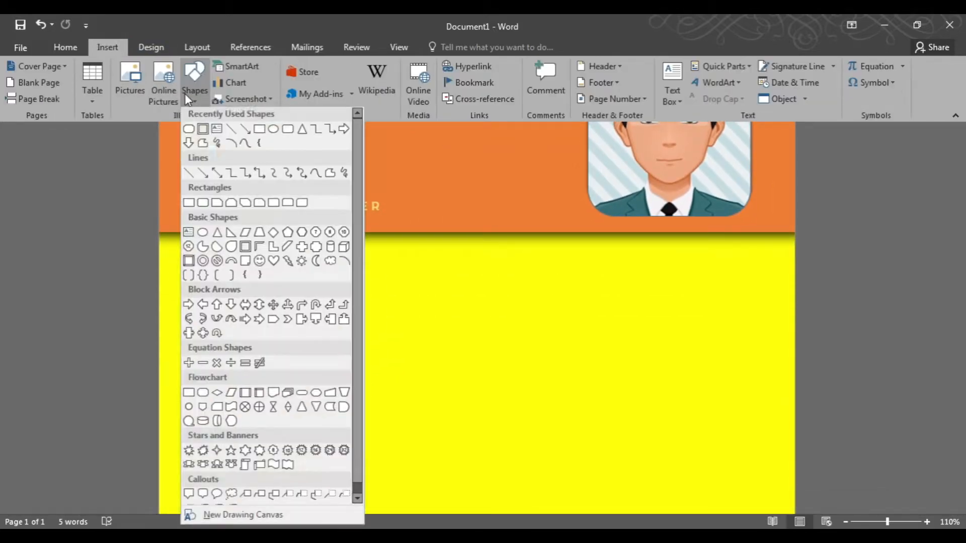
pyautogui.click(217, 132)
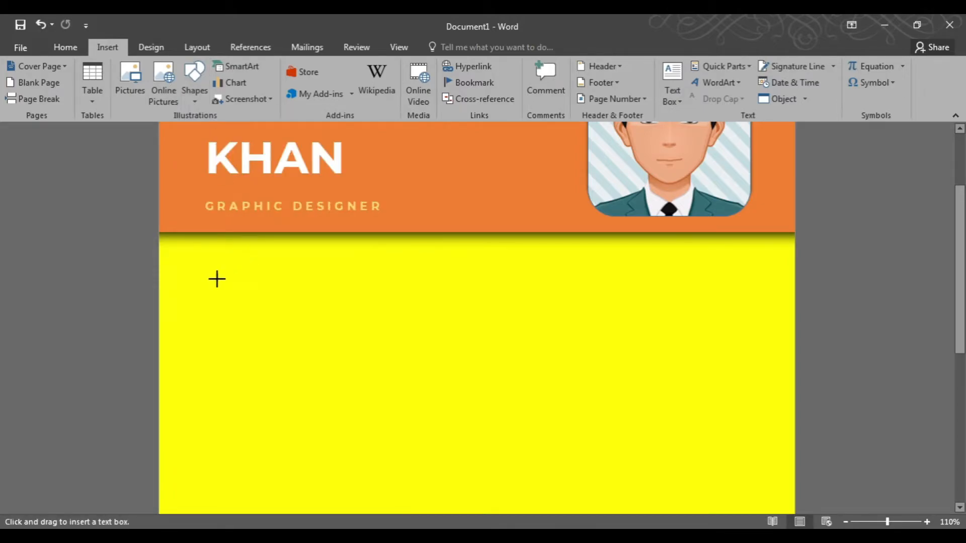
pyautogui.moveTo(209, 276); pyautogui.dragTo(377, 312)
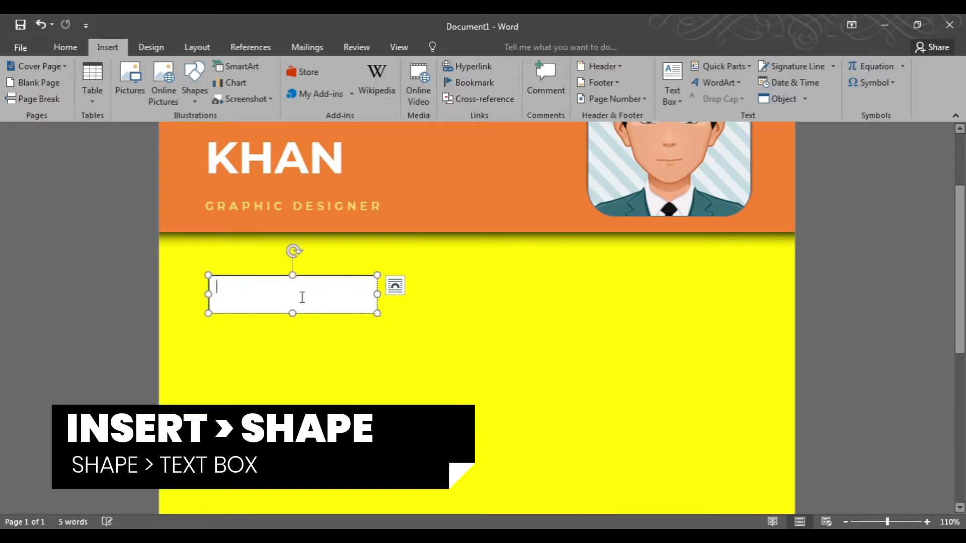
pyautogui.click(64, 47)
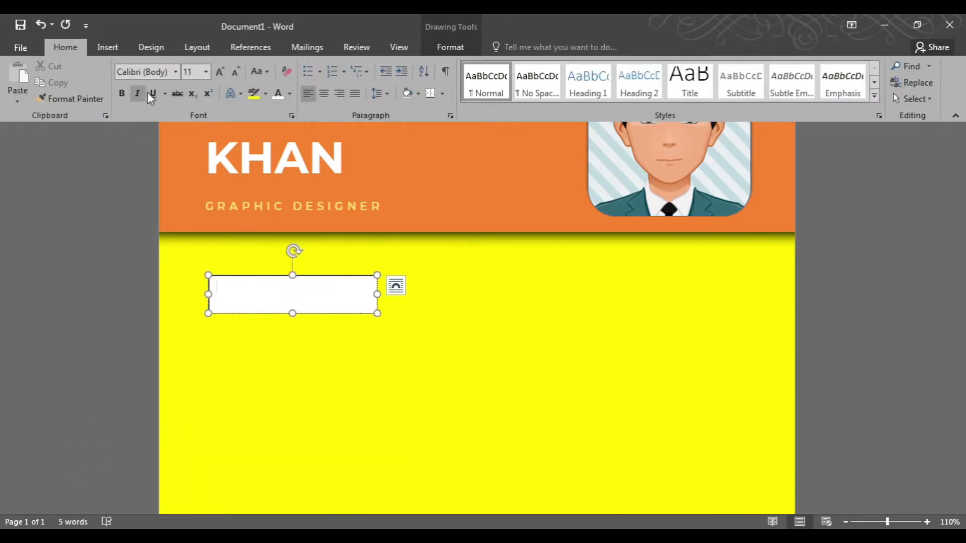
# Set the text box font to Montserrat and enter the heading PROFILE.
pyautogui.click(174, 72)
pyautogui.click(162, 156)
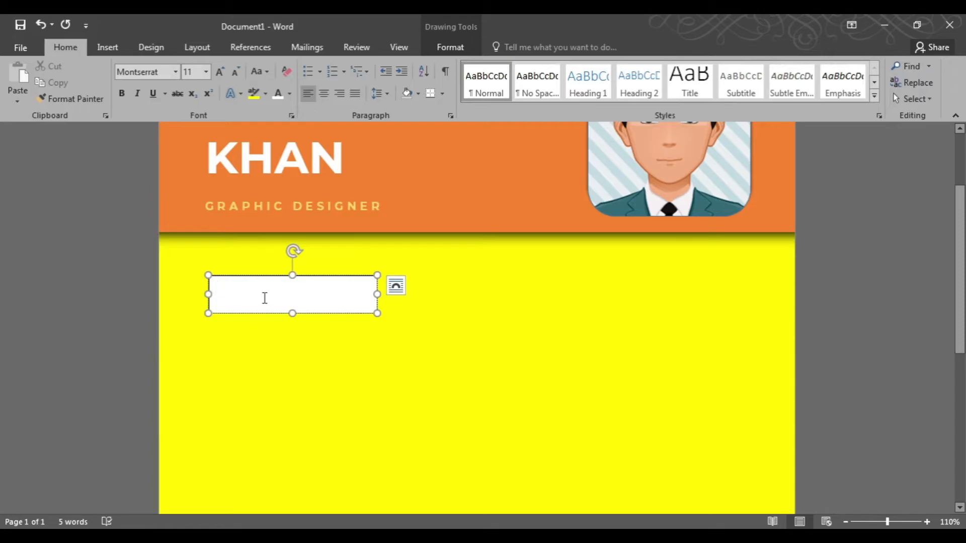
pyautogui.write('PRO')
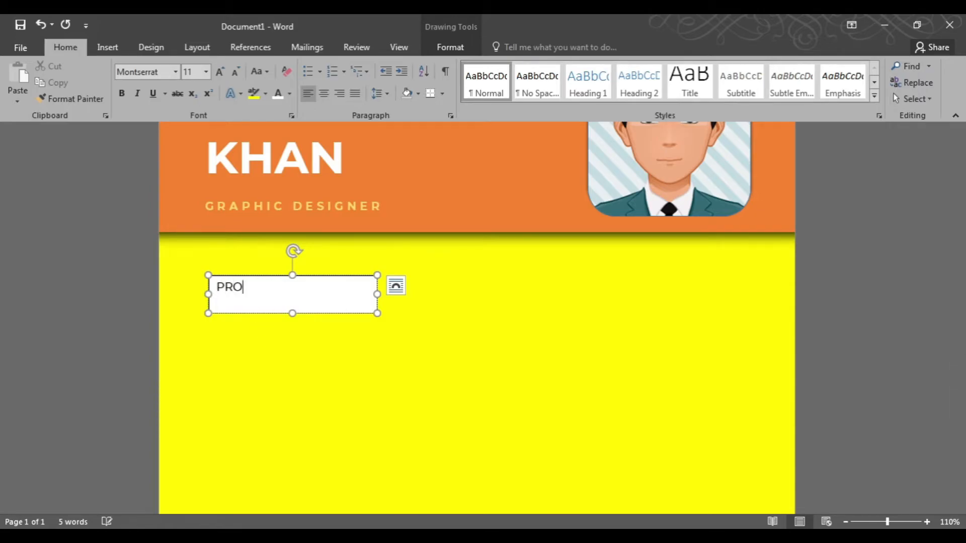
# Expand the character spacing of the PROFILE heading by 3 pt.
pyautogui.doubleClick(265, 299)
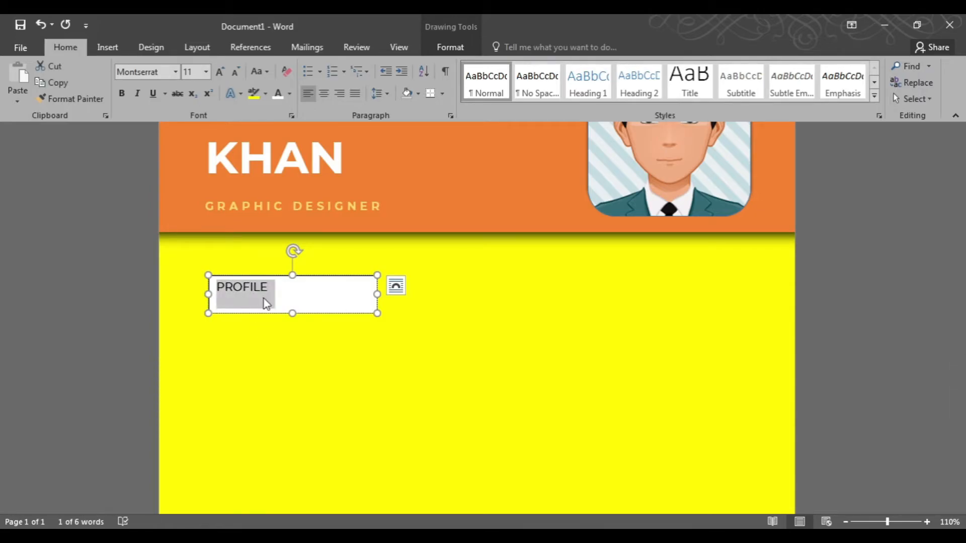
pyautogui.hotkey('ctrl', 'd')
pyautogui.click(486, 167)
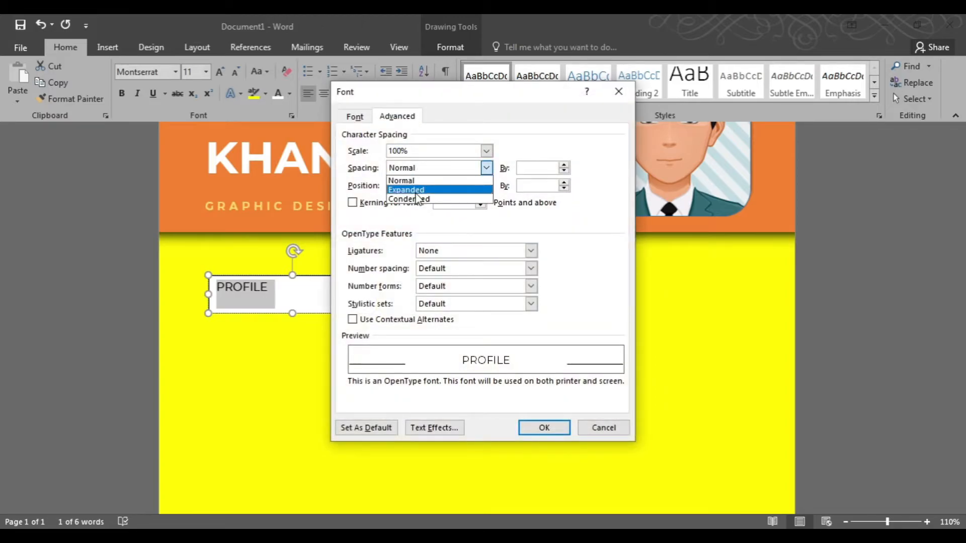
pyautogui.click(408, 194)
pyautogui.moveTo(537, 168); pyautogui.dragTo(499, 171)
pyautogui.write('3')
pyautogui.press('Return')
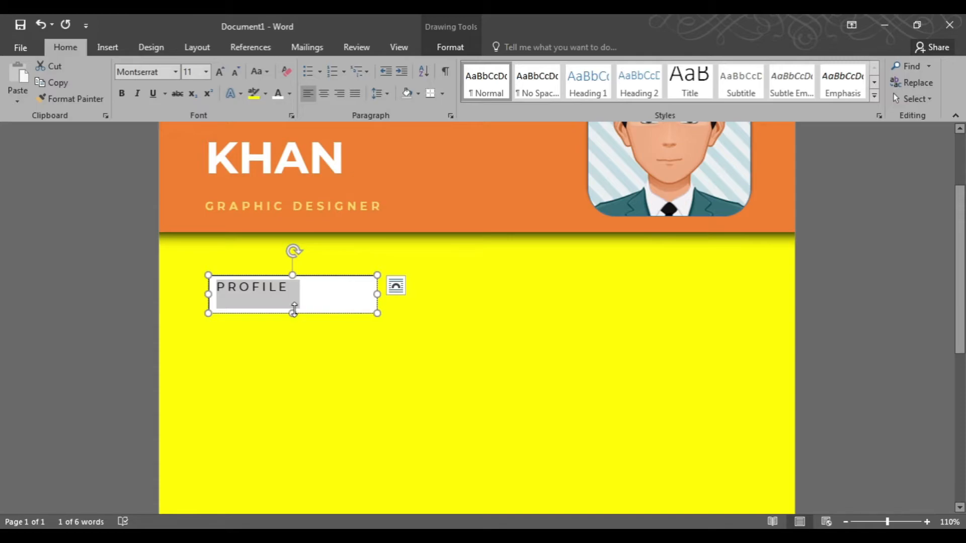
# Shorten the heading's text box to a single line and make PROFILE bold.
pyautogui.moveTo(294, 310); pyautogui.dragTo(295, 297)
pyautogui.hotkey('ctrl', 'b')
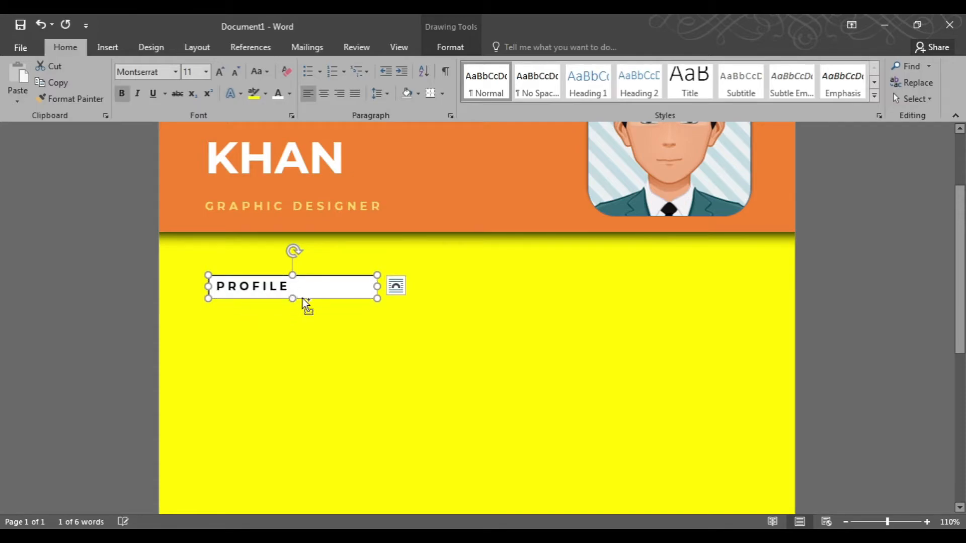
# Fill the PROFILE text box with a red-orange custom color.
pyautogui.click(433, 44)
pyautogui.click(348, 65)
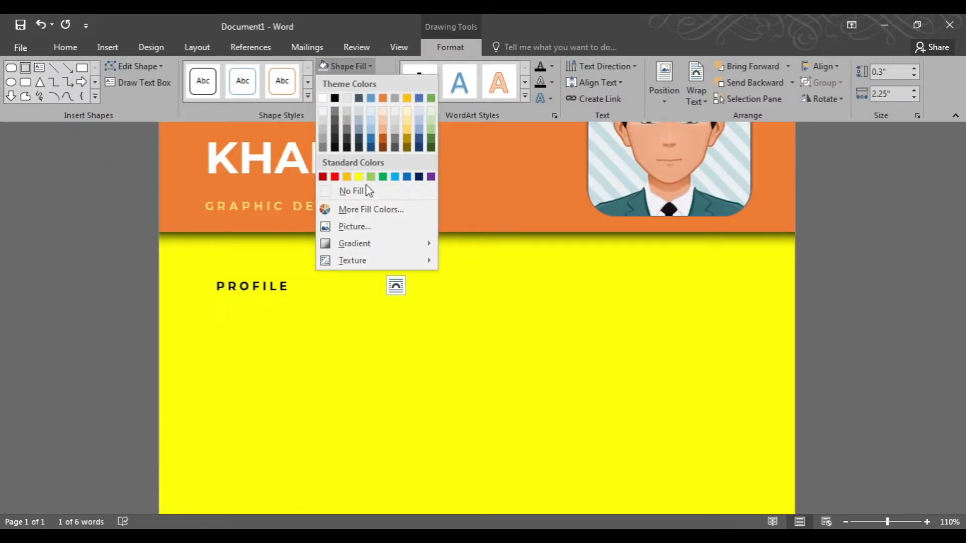
pyautogui.click(365, 211)
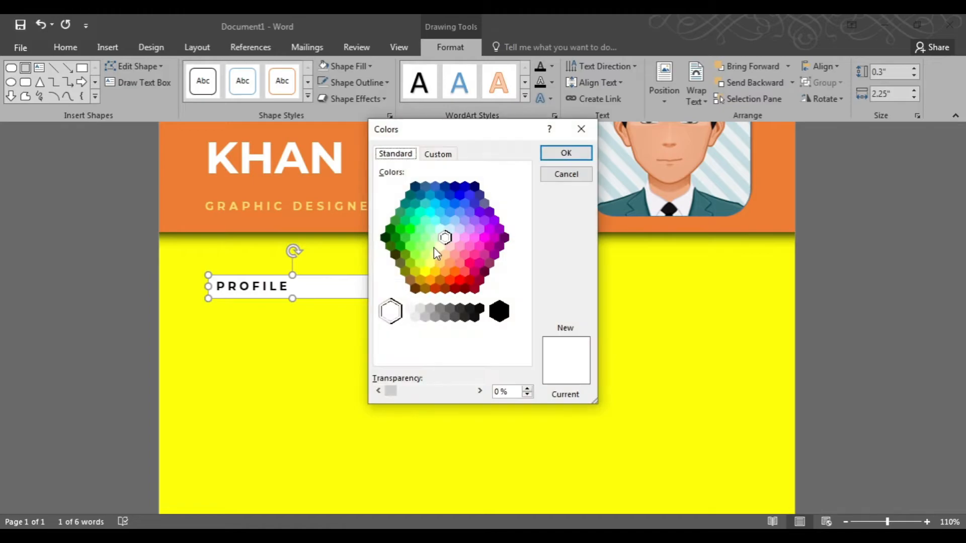
pyautogui.click(450, 280)
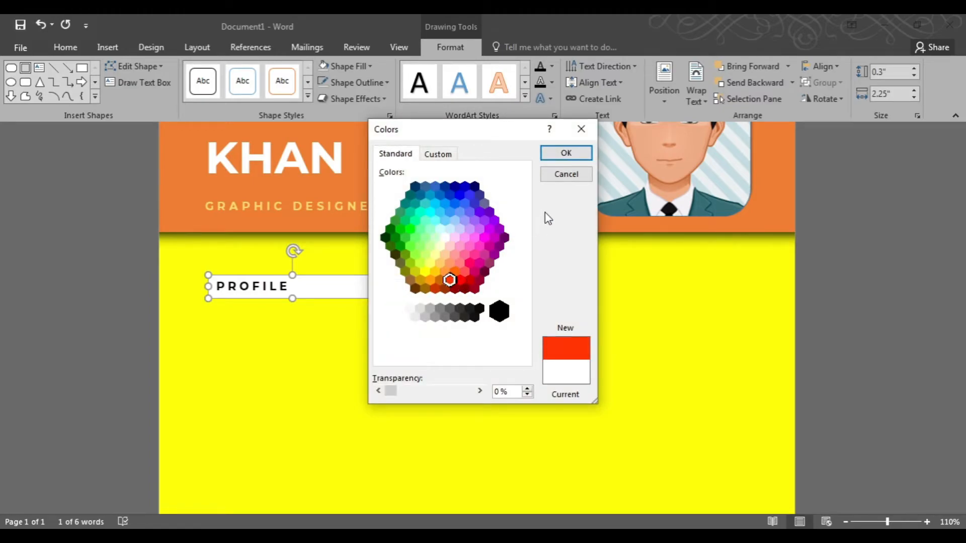
pyautogui.click(566, 153)
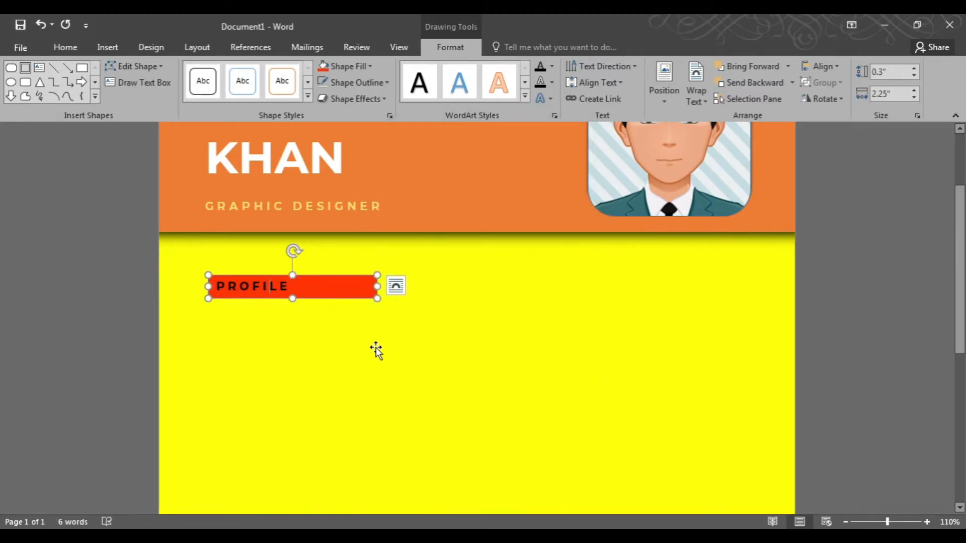
# Make the PROFILE text white and narrow its box to fit the word.
pyautogui.hotkey('ctrl', 'a')
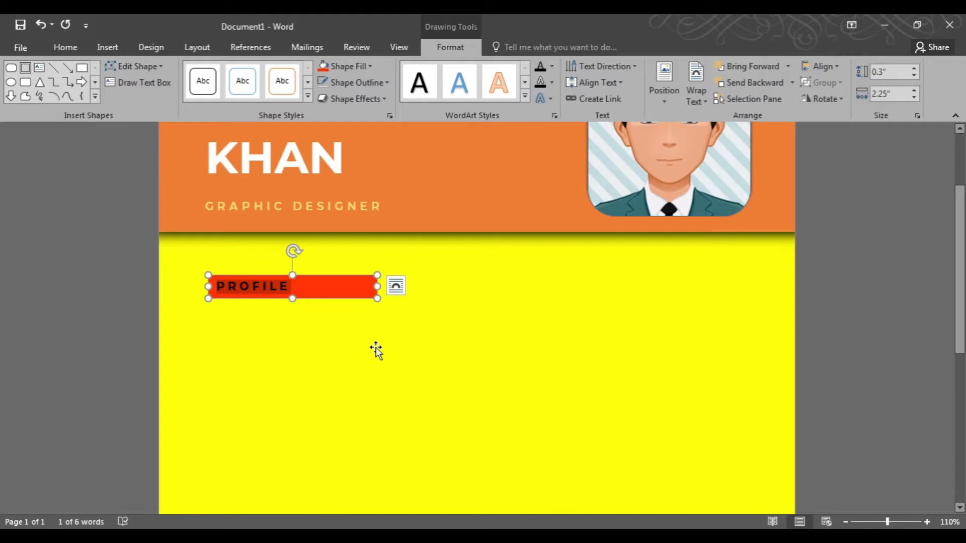
pyautogui.click(62, 52)
pyautogui.click(276, 93)
pyautogui.click(304, 364)
pyautogui.click(313, 276)
pyautogui.moveTo(312, 276)
pyautogui.mouseDown()
pyautogui.moveTo(312, 265)
pyautogui.moveTo(318, 272)
pyautogui.mouseUp()
pyautogui.moveTo(380, 281); pyautogui.dragTo(315, 282)
pyautogui.scroll(1, 293, 347)
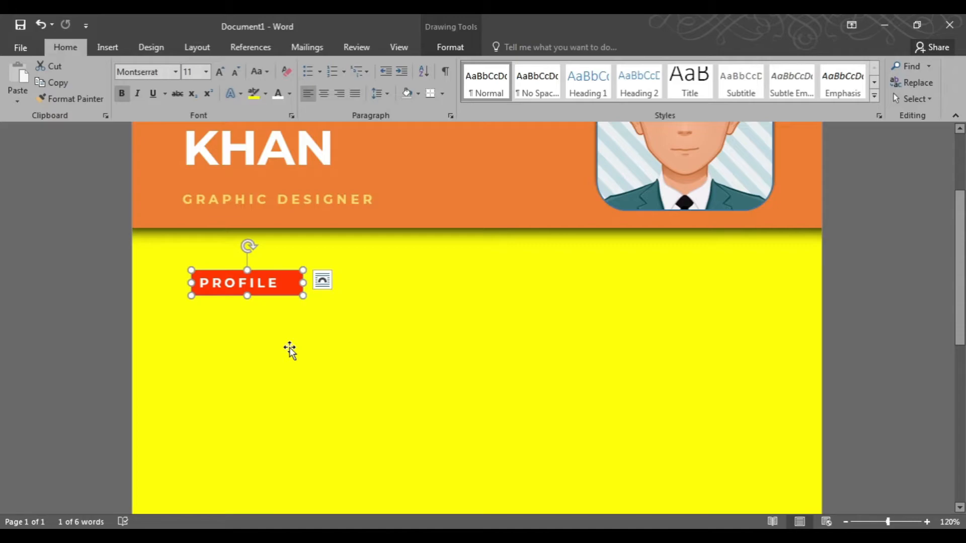
# Create a larger copy of the PROFILE box below it, about 1.31" by 2.77", and remove its fill.
pyautogui.moveTo(289, 295); pyautogui.dragTo(417, 407)
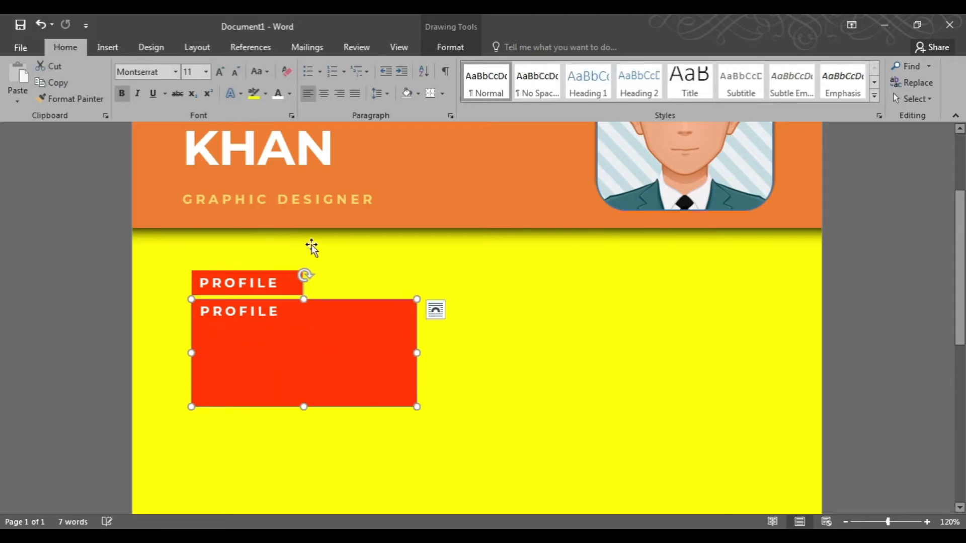
pyautogui.click(456, 48)
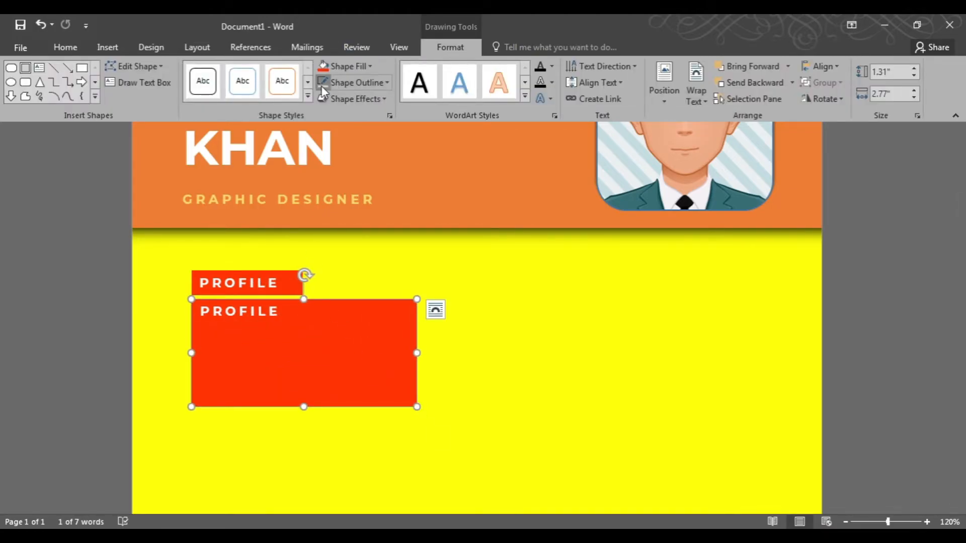
pyautogui.click(336, 67)
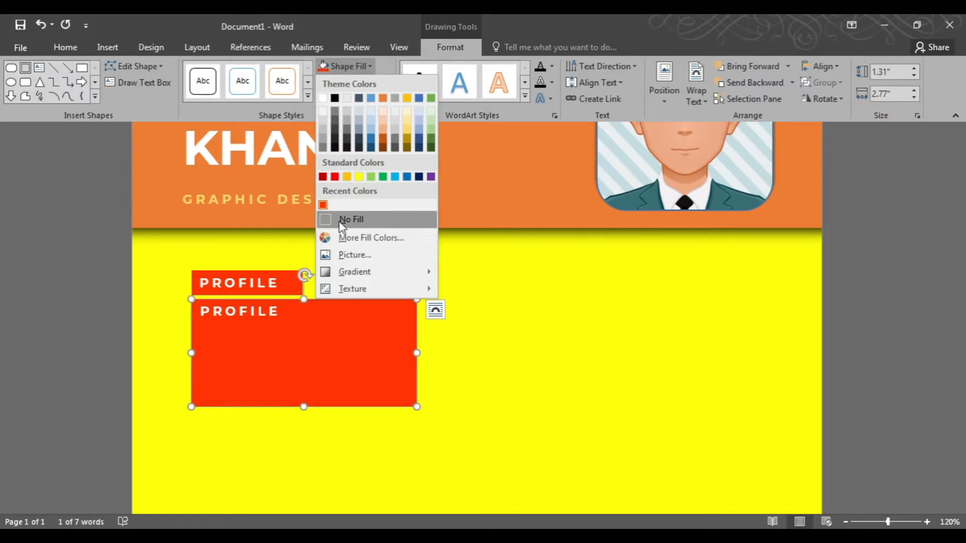
pyautogui.click(347, 220)
# Set the copied box's text to Automatic color with normal character spacing.
pyautogui.hotkey('ctrl', 'a')
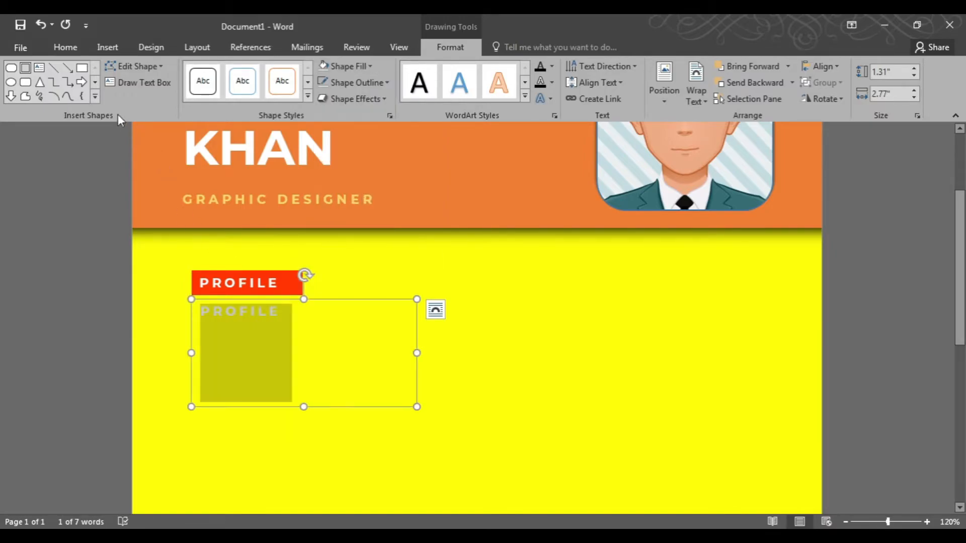
pyautogui.click(61, 47)
pyautogui.click(289, 94)
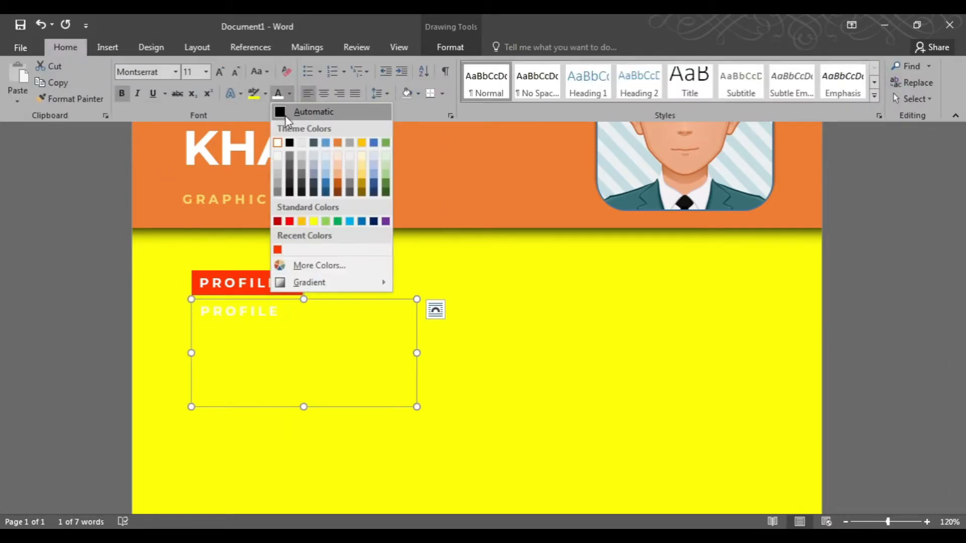
pyautogui.click(307, 107)
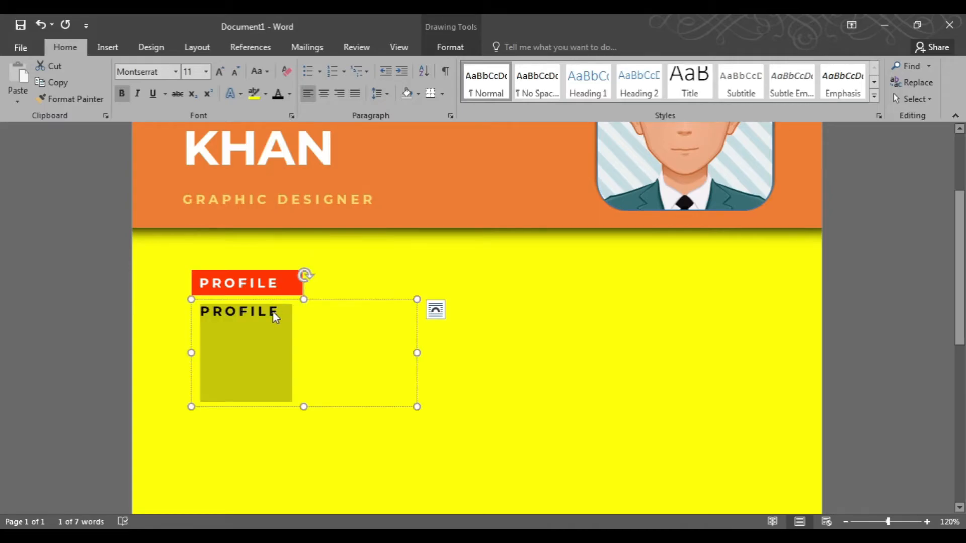
pyautogui.hotkey('ctrl', 'd')
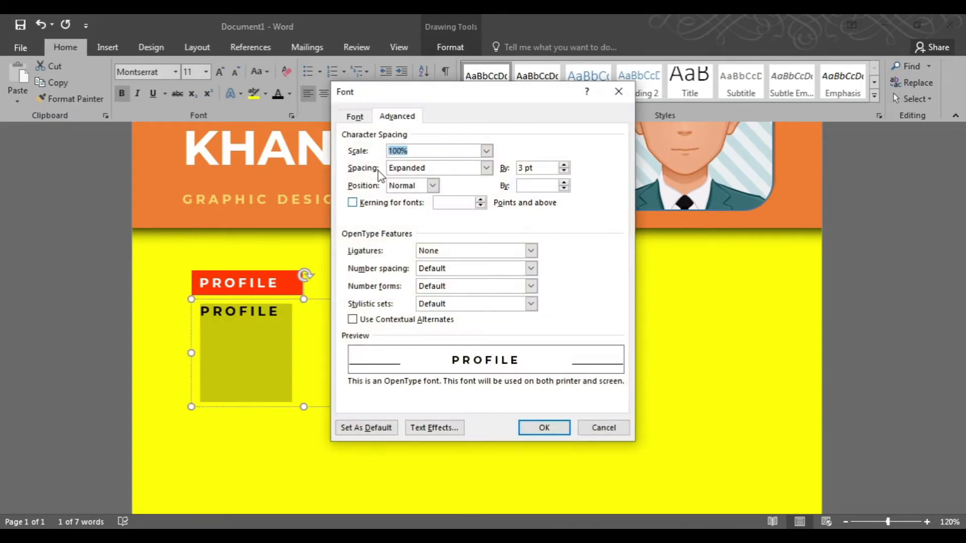
pyautogui.click(486, 168)
pyautogui.click(437, 178)
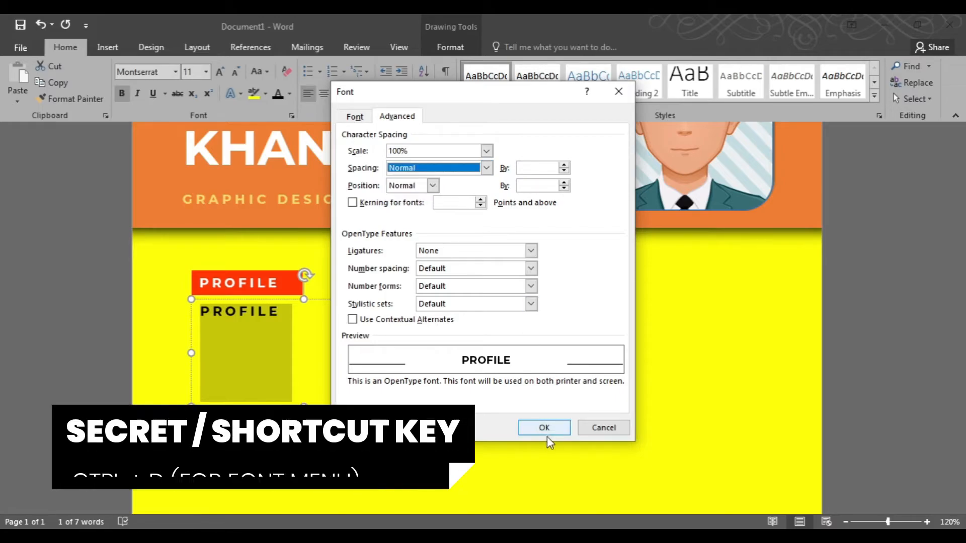
pyautogui.click(545, 428)
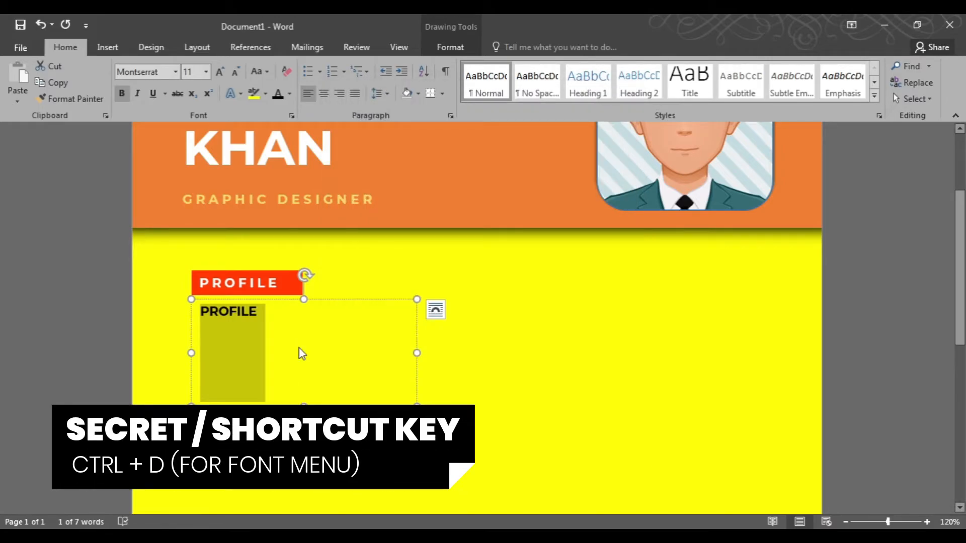
# Remove the bold and replace the text with "I'm a 26 year old graphic designer and illustrator with a focus on branding, typography and layout design.".
pyautogui.hotkey('ctrl', 'b')
pyautogui.press('Delete')
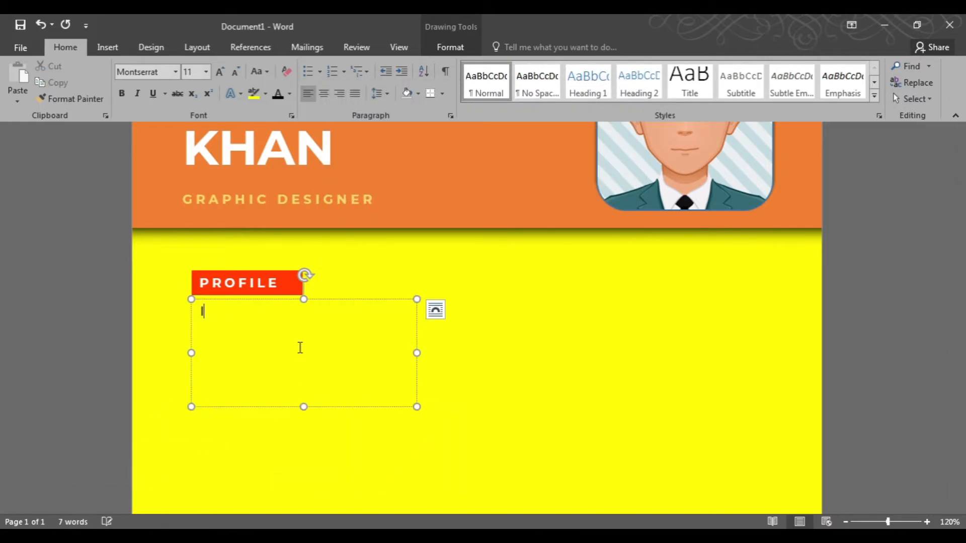
pyautogui.write("I'm a 26 year old graphic designer nad")
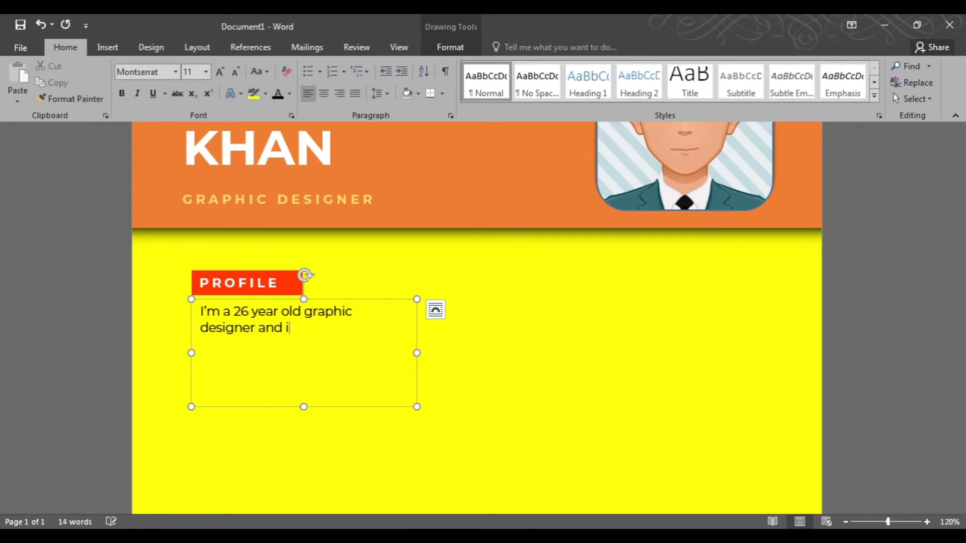
pyautogui.write(' illustrator with a focus on branding, t')
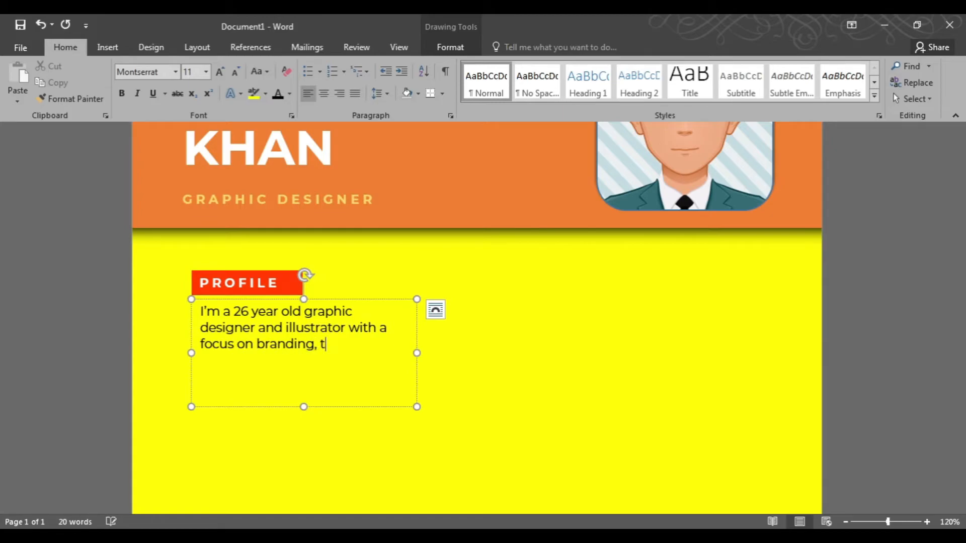
pyautogui.write('ypography and layout desin')
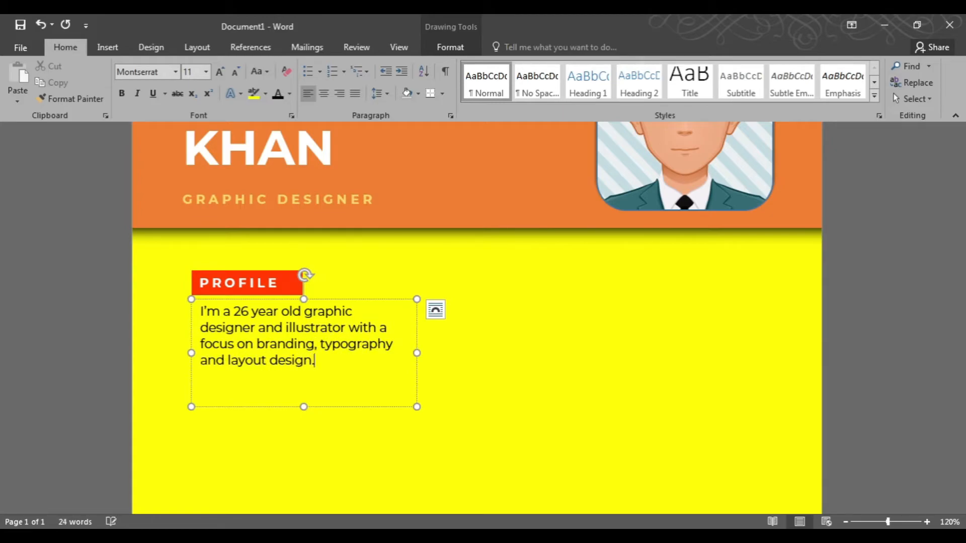
# Resize the paragraph text box to fit its four lines.
pyautogui.moveTo(418, 352); pyautogui.dragTo(424, 352)
pyautogui.moveTo(304, 405); pyautogui.dragTo(304, 376)
# Reword the age phrase in the paragraph to "26 year's old".
pyautogui.click(276, 271)
pyautogui.rightClick(278, 317)
pyautogui.click(321, 332)
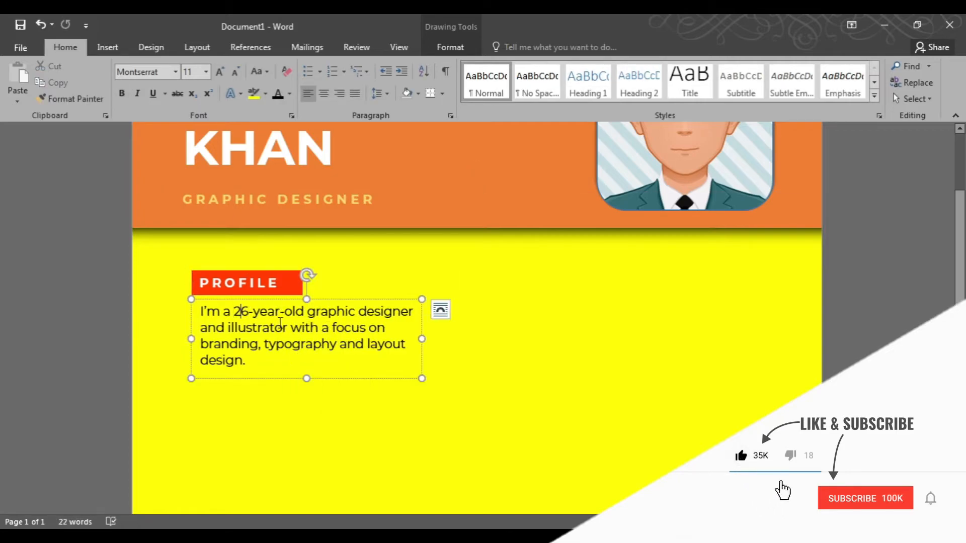
pyautogui.click(250, 312)
pyautogui.press('Delete')
pyautogui.click(278, 312)
pyautogui.write("'s")
pyautogui.press('Delete')
pyautogui.click(276, 344)
# Select the PROFILE heading and paragraph together and duplicate them below the originals.
pyautogui.click(249, 274)
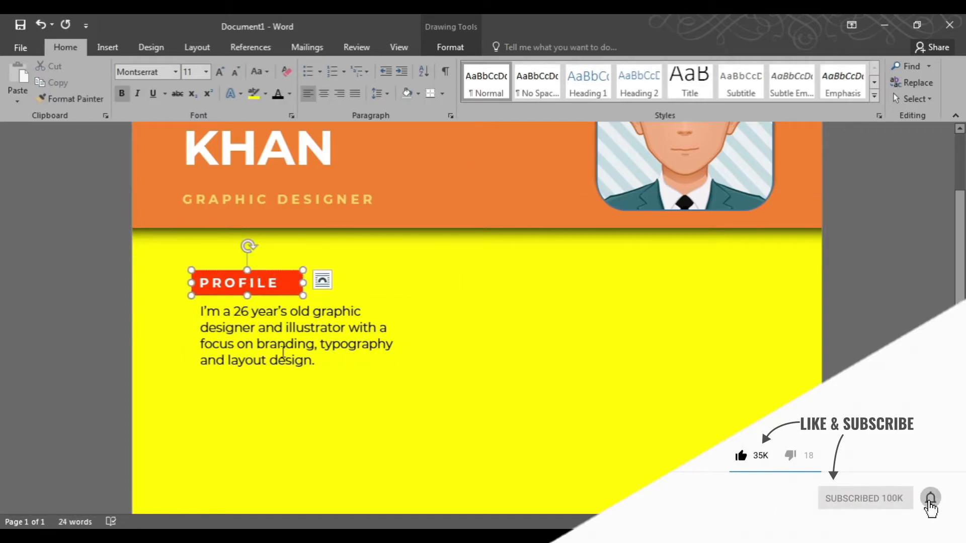
pyautogui.moveTo(201, 311); pyautogui.dragTo(305, 366)
pyautogui.click(893, 128)
pyautogui.keyDown('ctrl'); pyautogui.click(226, 282); pyautogui.keyUp('ctrl')
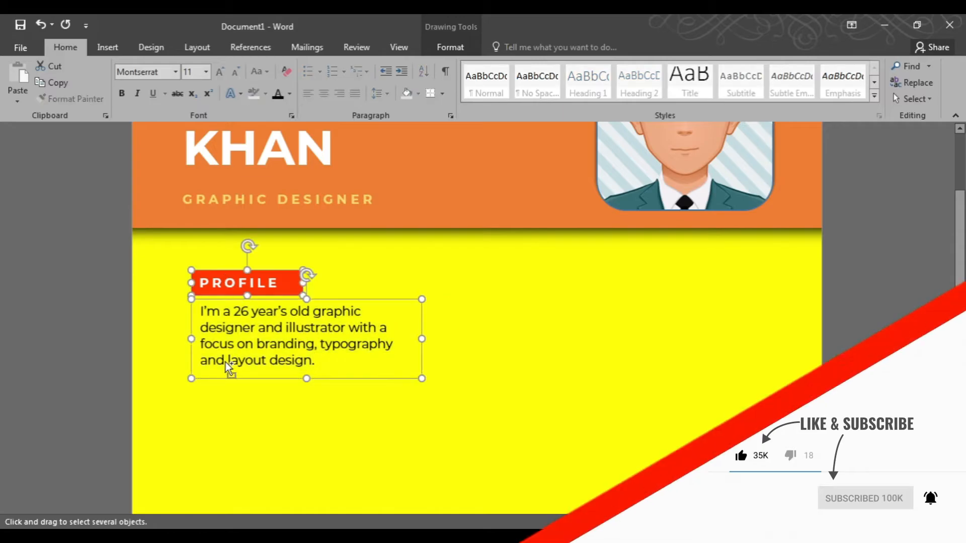
pyautogui.scroll(-4, 241, 369)
pyautogui.scroll(-2, 291, 363)
pyautogui.scroll(-1, 313, 354)
pyautogui.keyDown('ctrl'); pyautogui.moveTo(339, 280); pyautogui.dragTo(336, 354); pyautogui.keyUp('ctrl')
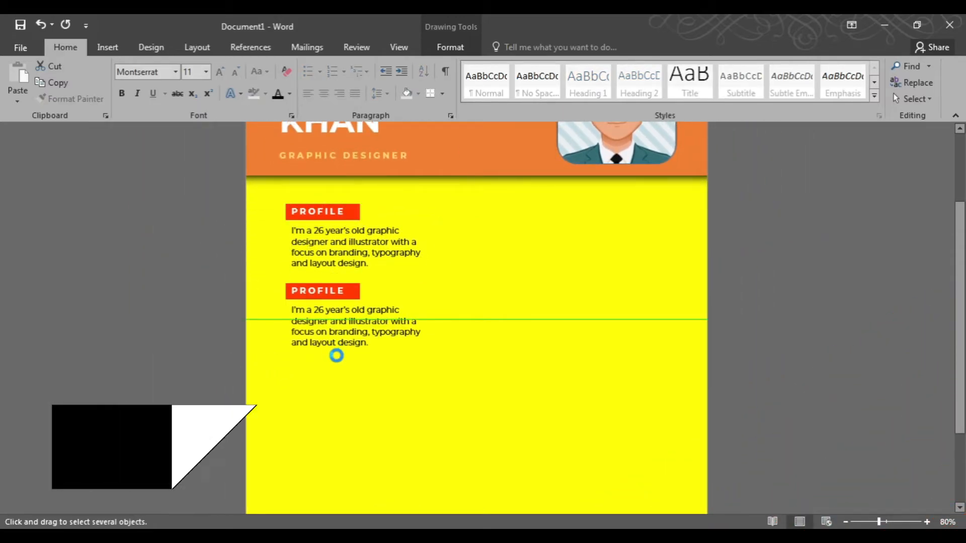
pyautogui.scroll(1, 345, 337)
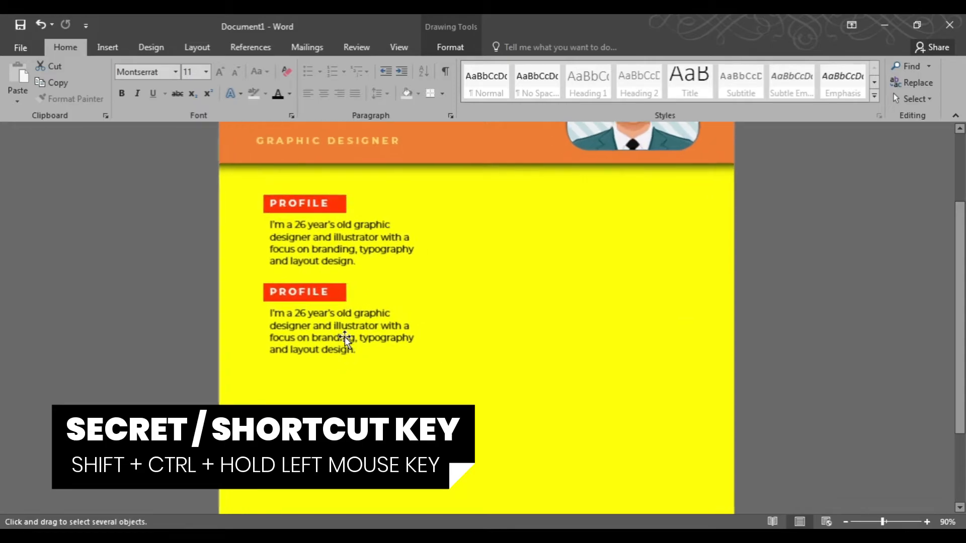
pyautogui.scroll(-1, 345, 337)
pyautogui.press('Escape')
# Rename the copied heading to CONTACT.
pyautogui.click(309, 270)
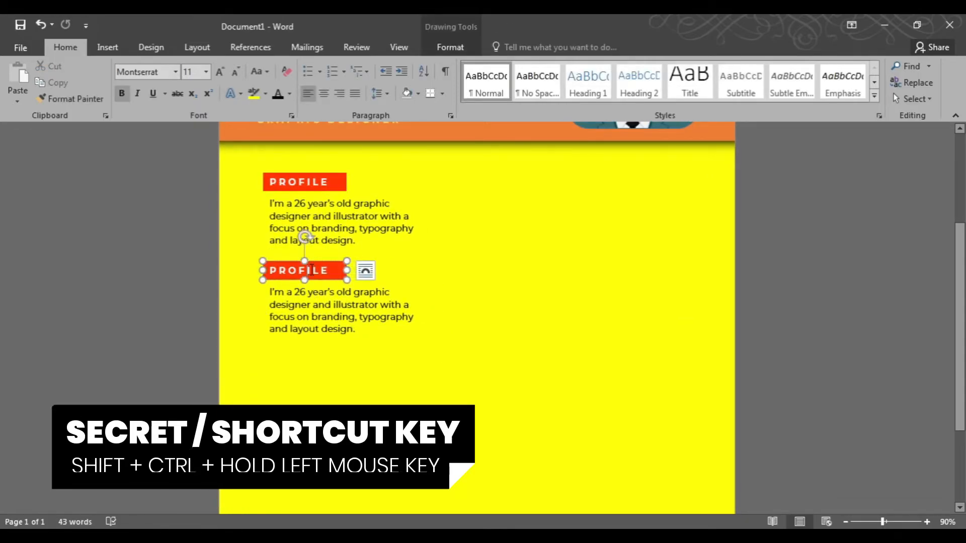
pyautogui.doubleClick(309, 269)
pyautogui.write('co')
pyautogui.press('BackSpace')
pyautogui.press('BackSpace')
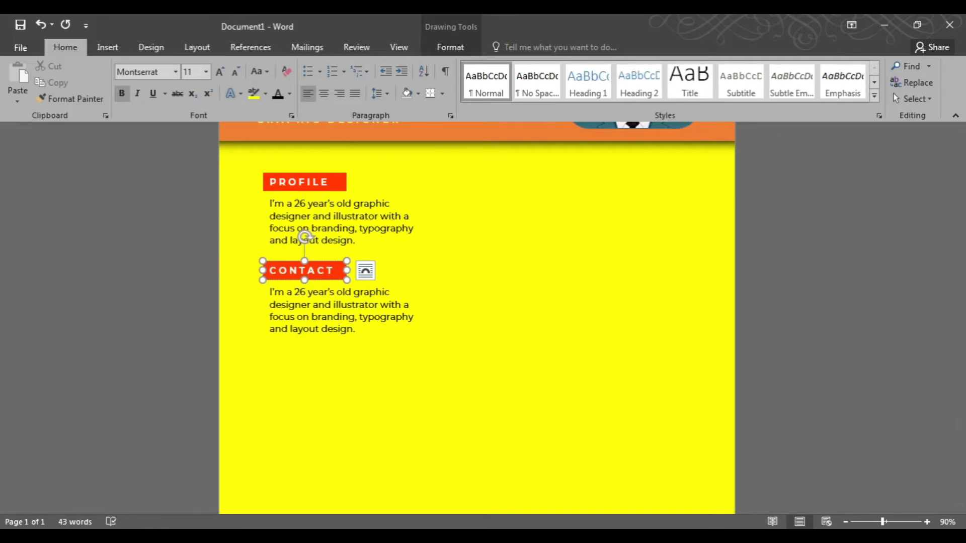
# Replace the copied paragraph with a street address, city line and phone number, and lengthen its text box.
pyautogui.tripleClick(340, 306)
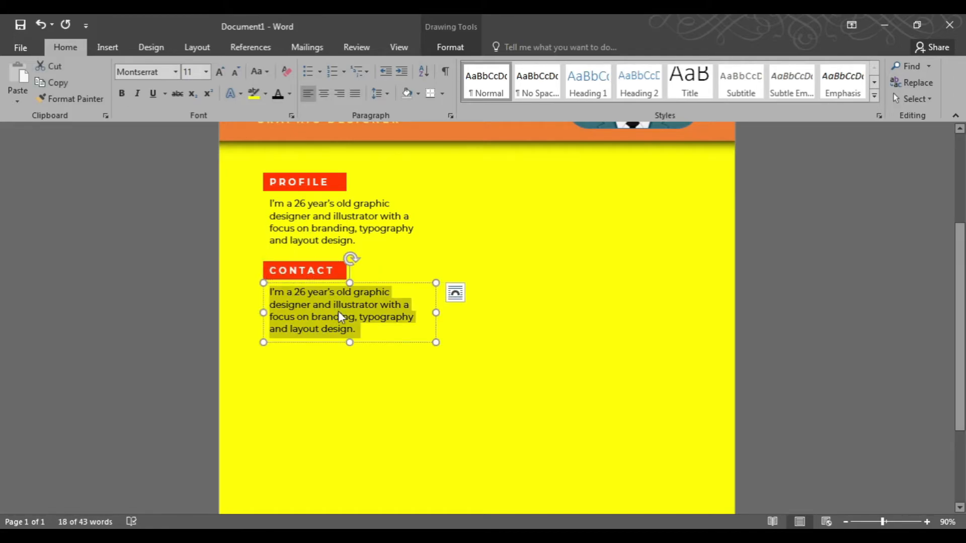
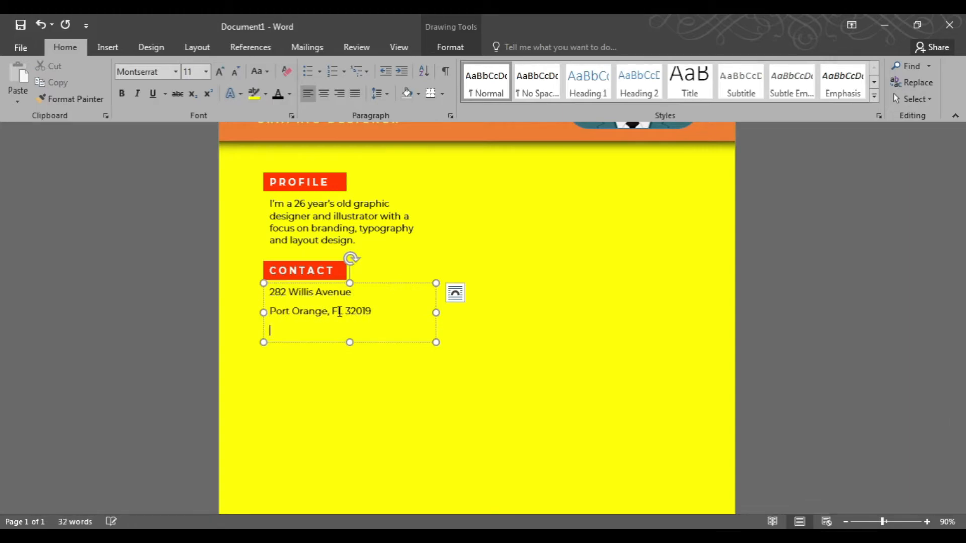
pyautogui.moveTo(350, 343); pyautogui.dragTo(350, 395)
# Prefix the address and phone lines in the CONTACT text box with the labels "Address:" and "Phone:".
pyautogui.click(357, 298)
pyautogui.press('Home')
pyautogui.write('Address:')
pyautogui.press('Down')
pyautogui.press('Down')
pyautogui.press('Home')
pyautogui.write('Phone:')
pyautogui.press('End')
pyautogui.press('Return')
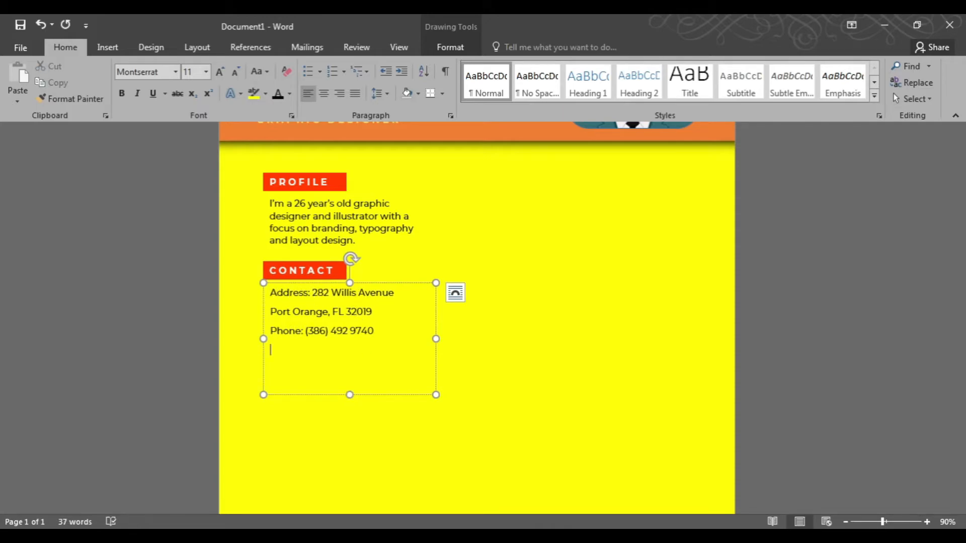
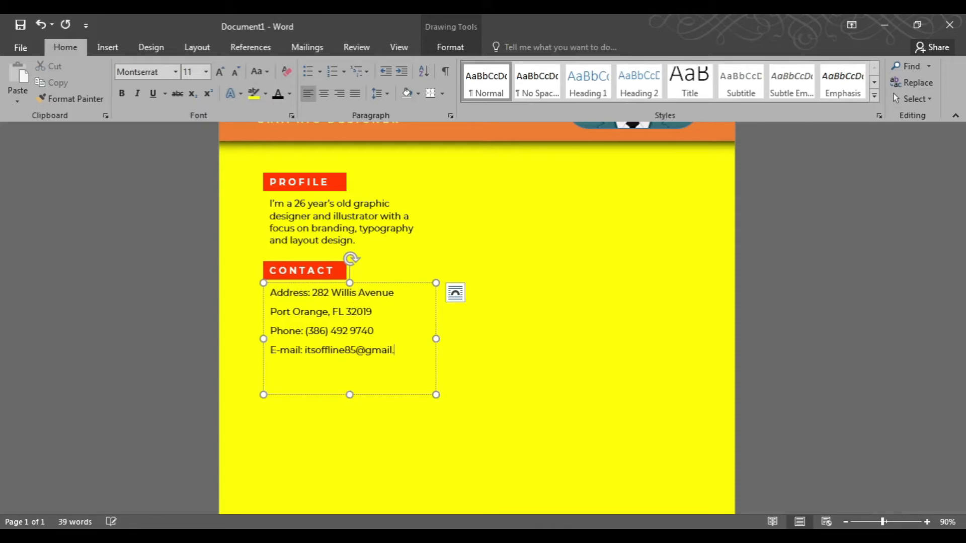
# Add an "E-mail:" line with the contact's e-mail address and shorten the text box to fit.
pyautogui.moveTo(350, 395); pyautogui.dragTo(356, 365)
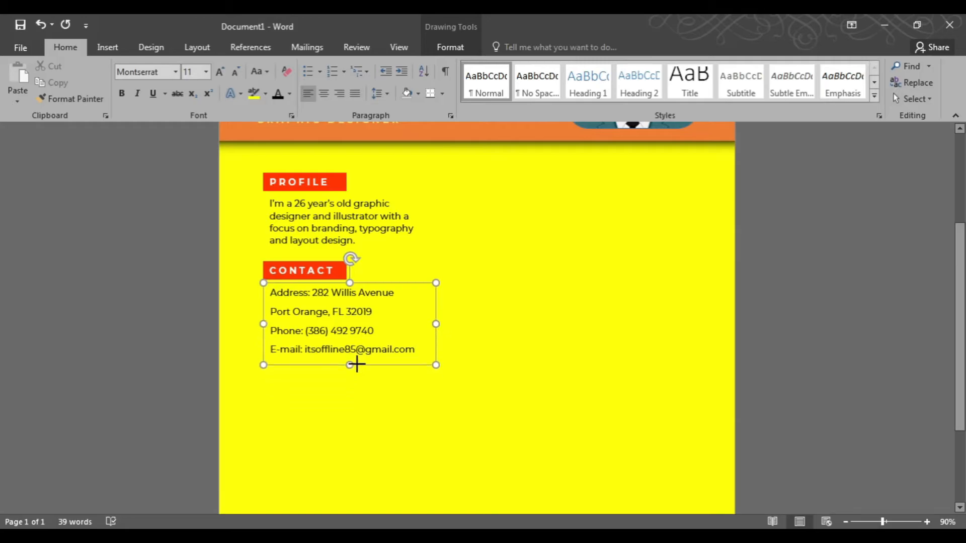
# Duplicate the CONTACT heading and its text box below the originals.
pyautogui.keyDown('shift'); pyautogui.click(313, 267); pyautogui.keyUp('shift')
pyautogui.scroll(-5, 317, 257)
pyautogui.moveTo(323, 207); pyautogui.dragTo(326, 323)
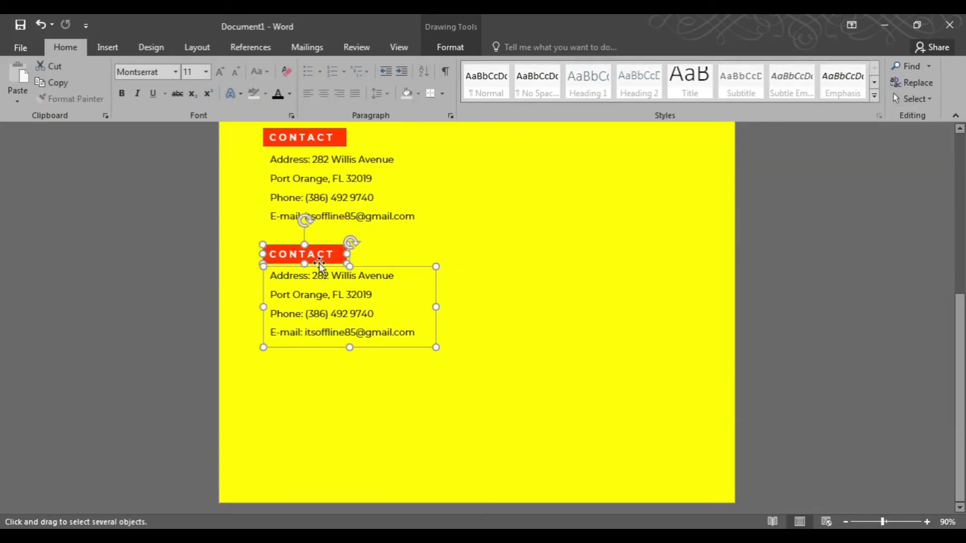
# Rename the copied heading to EDUCATION.
pyautogui.press('Escape')
pyautogui.click(323, 255)
pyautogui.hotkey('ctrl', 'a')
pyautogui.write('EDUCATION')
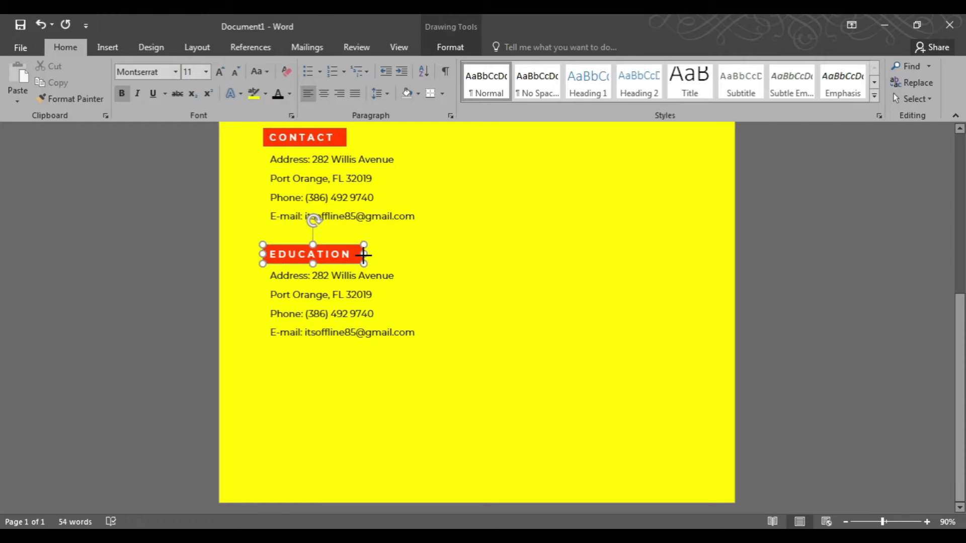
# Adjust the copied text box's paragraph spacing and replace its text with "OHIO SCHOOL OF DESIGN".
pyautogui.click(339, 307)
pyautogui.hotkey('ctrl', 'a')
pyautogui.click(451, 47)
pyautogui.click(65, 47)
pyautogui.click(450, 116)
pyautogui.doubleClick(443, 303)
pyautogui.click(563, 301)
pyautogui.click(523, 308)
pyautogui.click(536, 439)
pyautogui.write('OHIO SCHOOL')
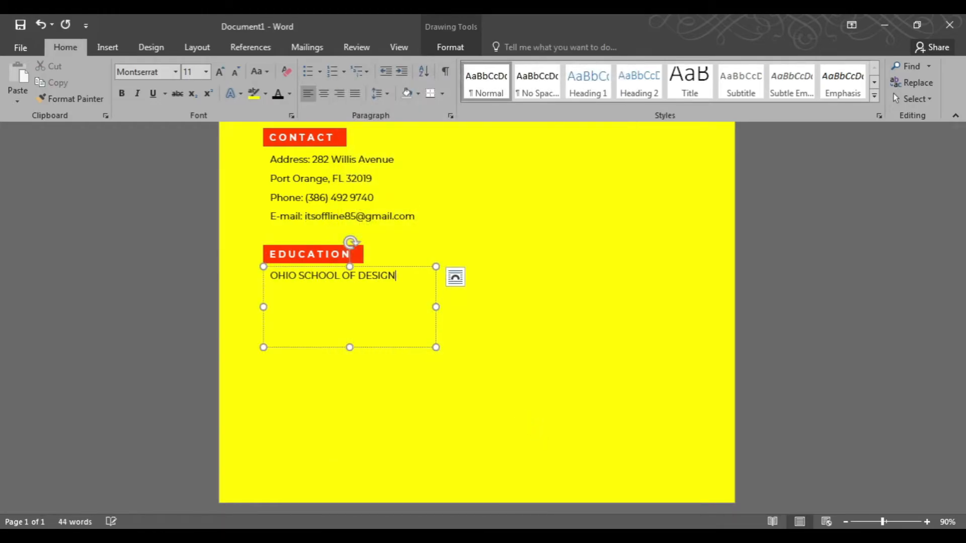
# Finish the bold school line with " – 2014" and add the degree line "BA Graphic Design and Visual Communication.".
pyautogui.press('Return')
pyautogui.hotkey('ctrl', 'a')
pyautogui.hotkey('ctrl', 'b')
pyautogui.press('Right')
pyautogui.write('BA ')
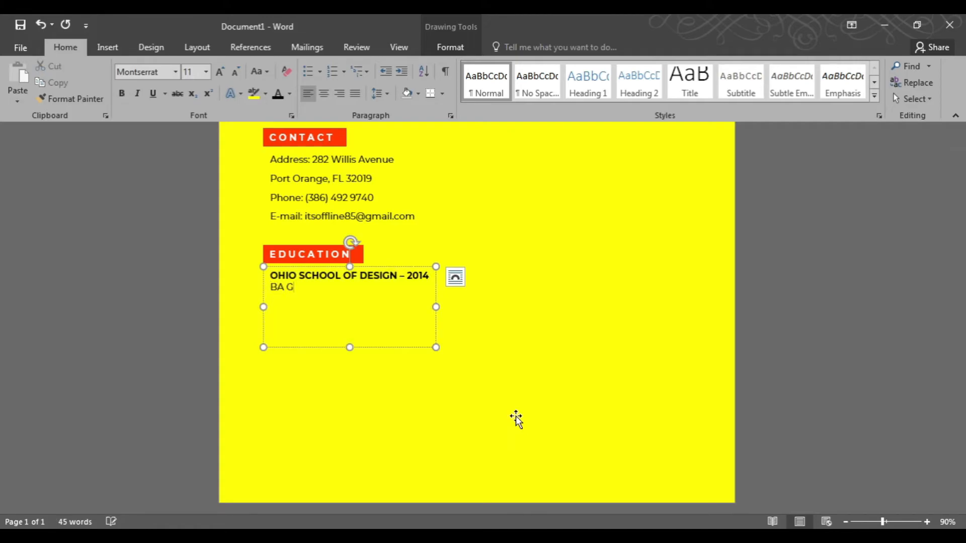
pyautogui.write('Graphic Design and Visual Communications')
pyautogui.press('BackSpace')
pyautogui.write('.')
# Add a second education entry "Bexley High School - 2009" with "Secondary Education" beneath it.
pyautogui.press('Return')
pyautogui.press('Return')
pyautogui.write('Bexley High School - 2009')
pyautogui.press('Return')
pyautogui.write('Secondary Education')
# Make the Bexley High School line bold and all caps.
pyautogui.press('Up')
pyautogui.press('Home')
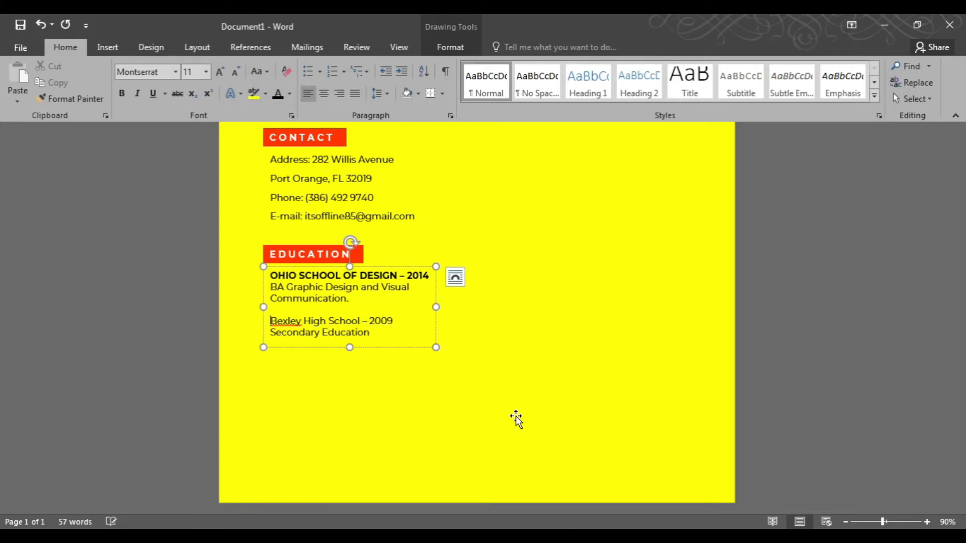
pyautogui.hotkey('shift', 'End')
pyautogui.hotkey('ctrl', 'b')
pyautogui.hotkey('ctrl', 'shift', 'a')
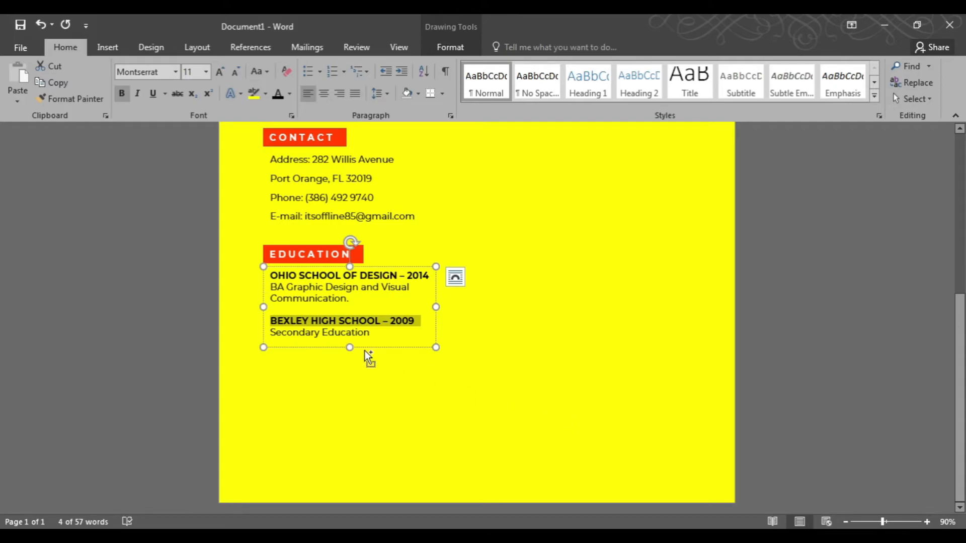
# Duplicate the EDUCATION heading and its text box below the originals.
pyautogui.click(455, 276)
pyautogui.click(913, 99)
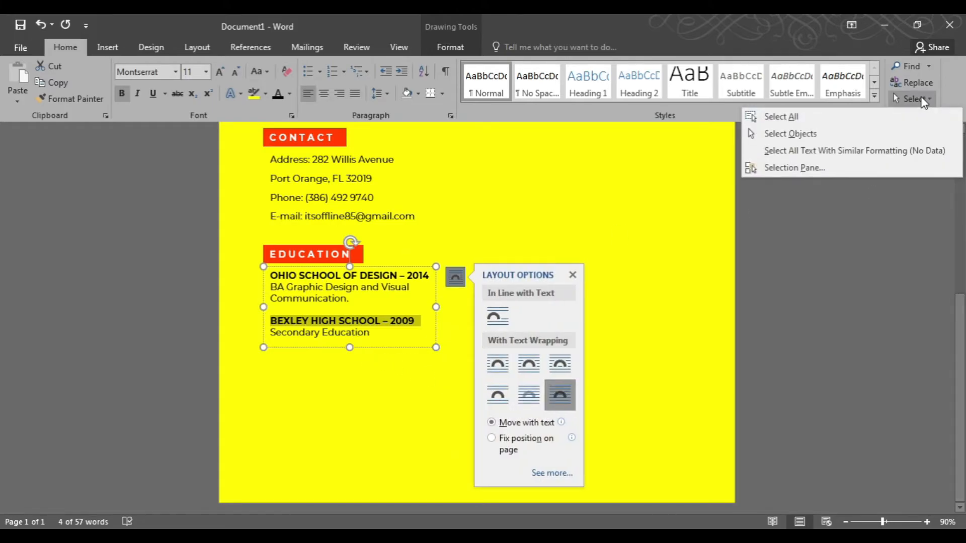
pyautogui.click(832, 140)
pyautogui.keyDown('shift'); pyautogui.click(289, 249); pyautogui.keyUp('shift')
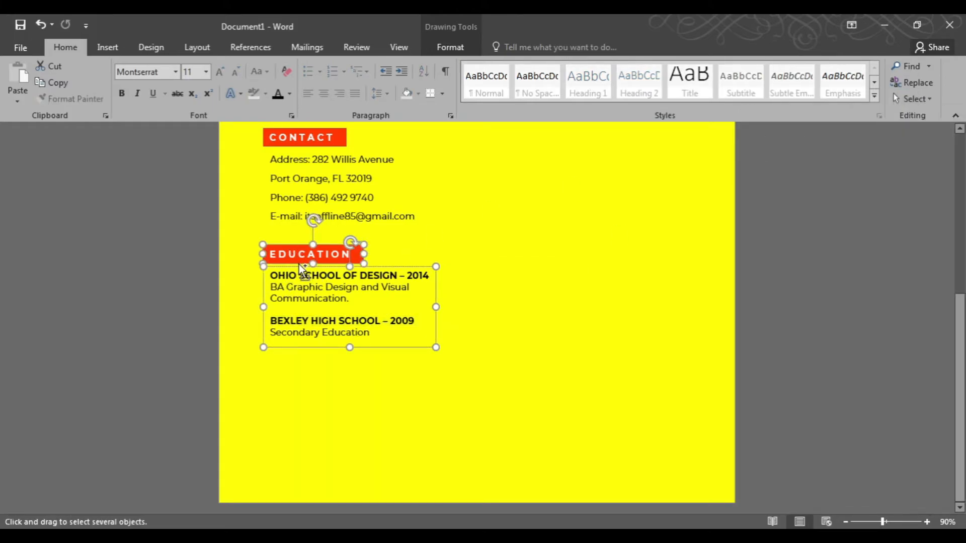
pyautogui.moveTo(301, 268); pyautogui.dragTo(305, 377)
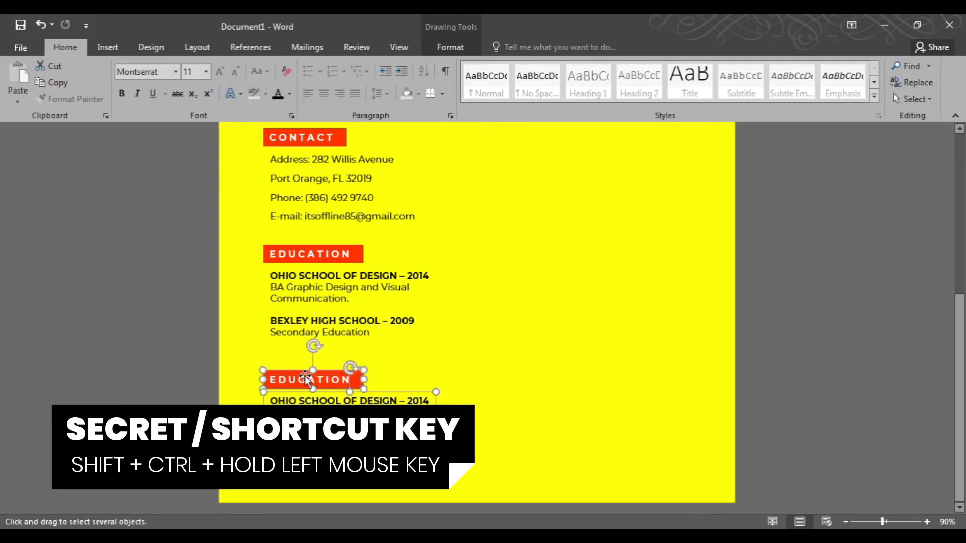
# Rename the copied heading to INTERESTS.
pyautogui.press('Escape')
pyautogui.click(308, 387)
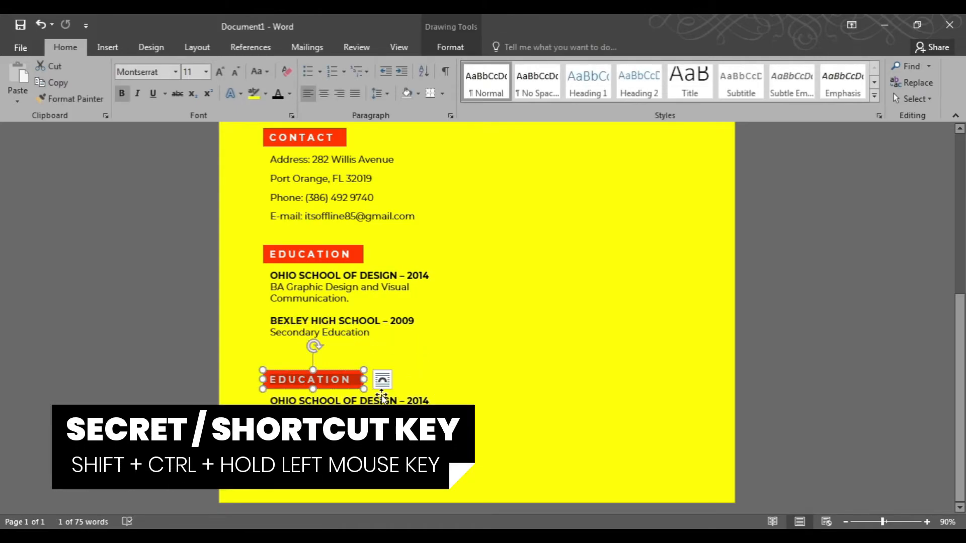
pyautogui.write('INTERESTS')
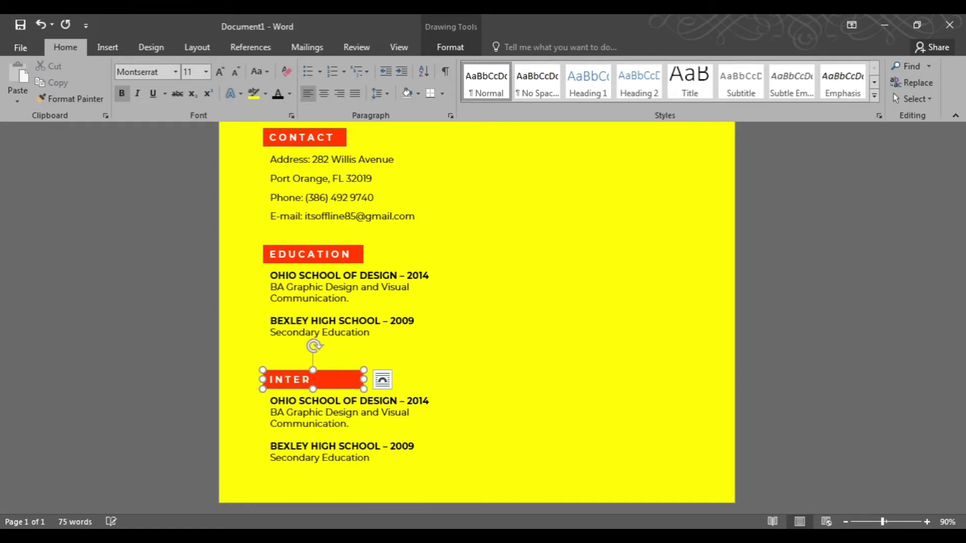
# Replace the copied text with interests UI / UX, GROWTH MARKETING and TYPOGRAPHY AND LETTERING on separate lines.
pyautogui.click(392, 410)
pyautogui.hotkey('ctrl', 'a')
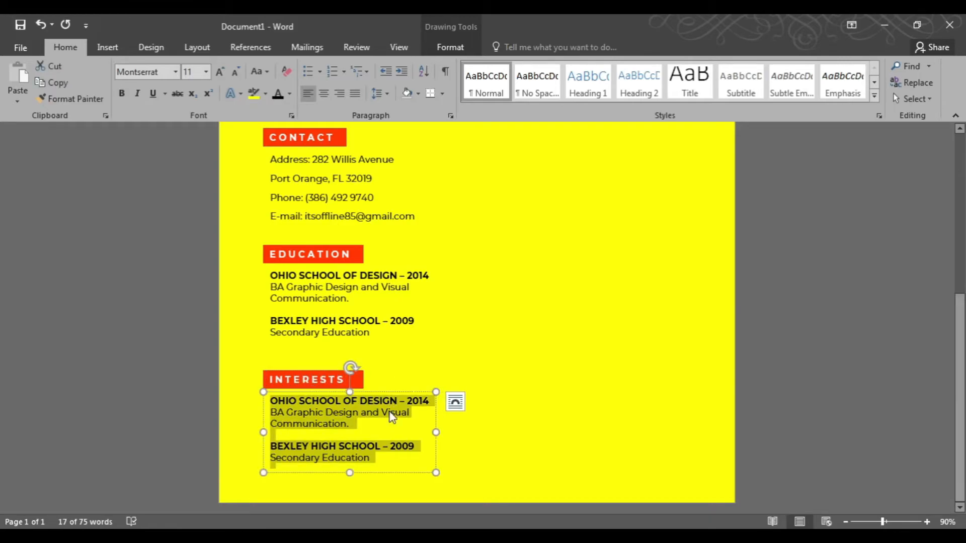
pyautogui.write('ui')
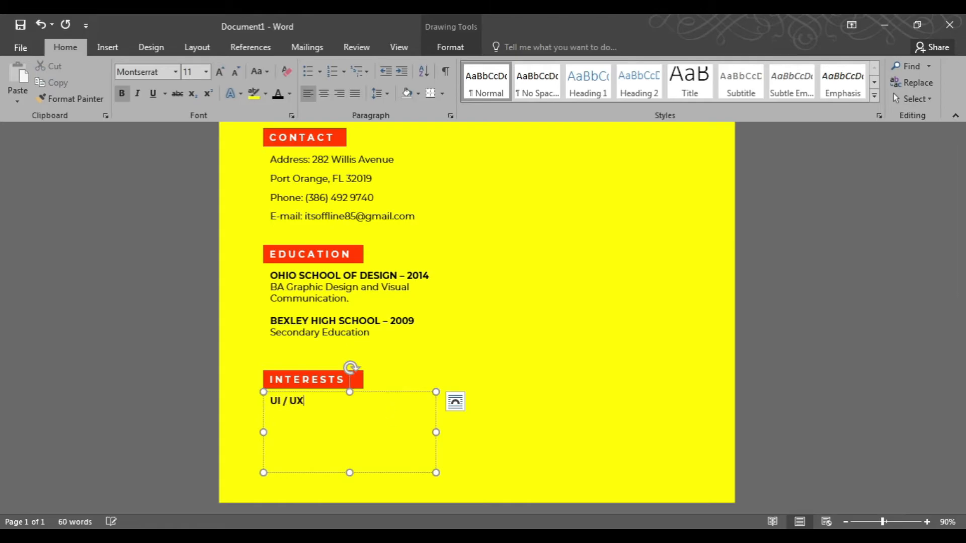
pyautogui.write(' / UX')
pyautogui.press('Return')
pyautogui.write('GROWTH MARKETING TUY')
pyautogui.press('BackSpace')
pyautogui.press('BackSpace')
pyautogui.write('YPOGRAPHY AND LETTERING')
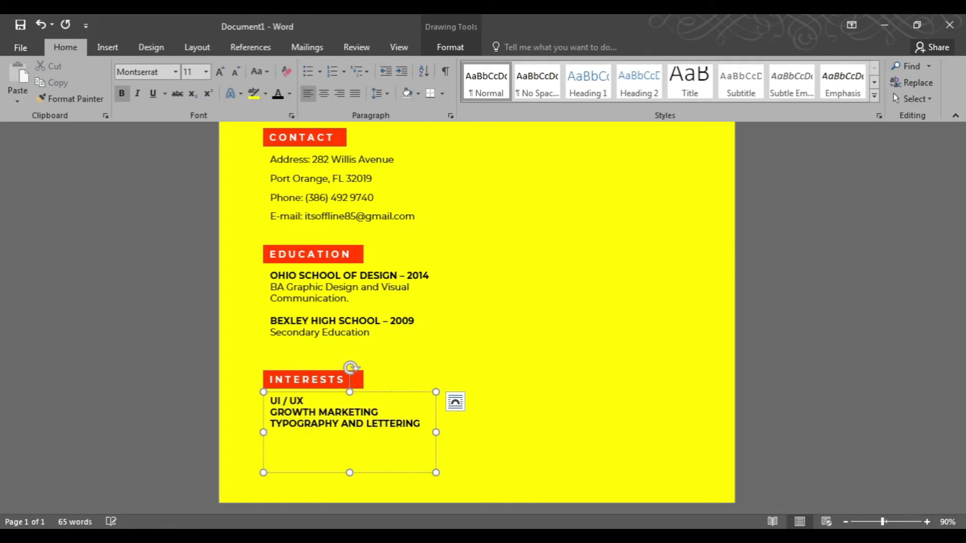
# Add VIDEO PRODUCTION and PRINT DESING lines and toggle bold on the whole interests list.
pyautogui.press('Return')
pyautogui.write('VIDEO PRODUCTION')
pyautogui.click(305, 435)
pyautogui.write('PHY AND LETTERING')
pyautogui.press('End')
pyautogui.press('Return')
pyautogui.write('PRINT DESING')
pyautogui.hotkey('ctrl', 'a')
pyautogui.hotkey('ctrl', 'b')
pyautogui.scroll(5, 451, 421)
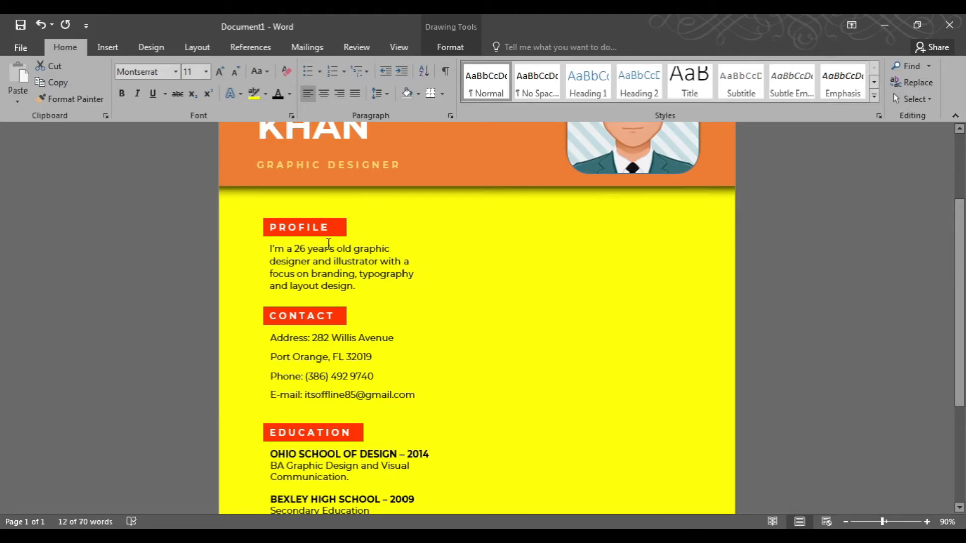
# Duplicate the PROFILE heading and paragraph into the right-hand column.
pyautogui.click(327, 237)
pyautogui.click(362, 267)
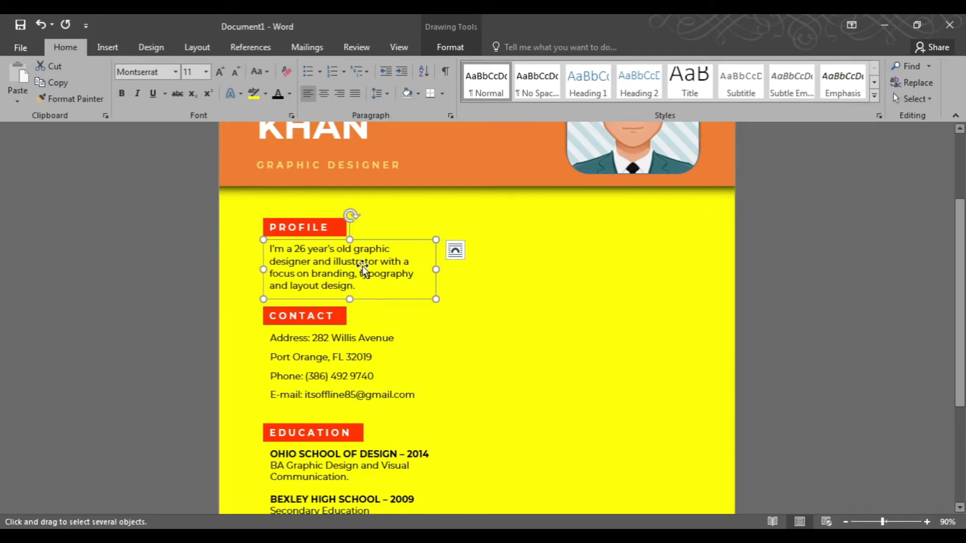
pyautogui.keyDown('shift'); pyautogui.click(324, 225); pyautogui.keyUp('shift')
pyautogui.moveTo(324, 224); pyautogui.dragTo(544, 225)
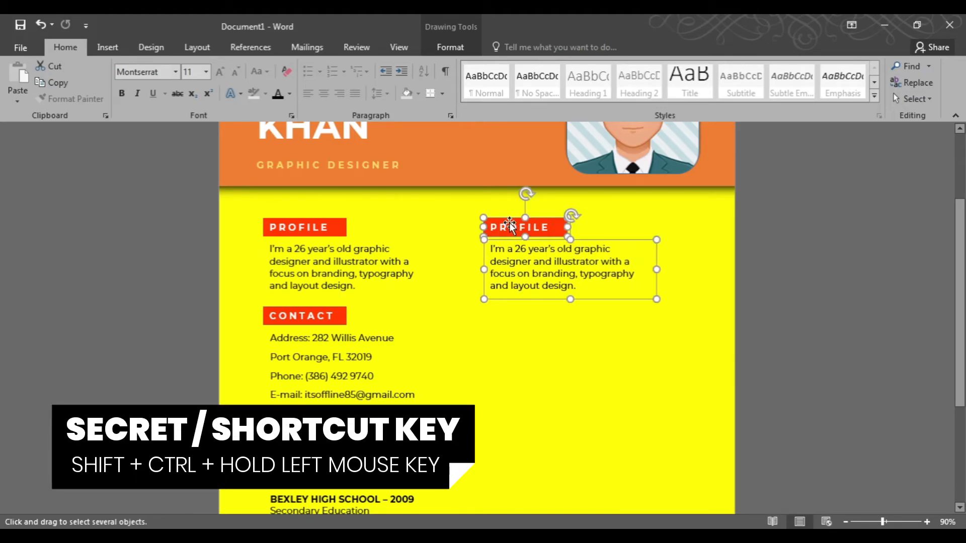
# Widen the copied paragraph's text box.
pyautogui.click(576, 261)
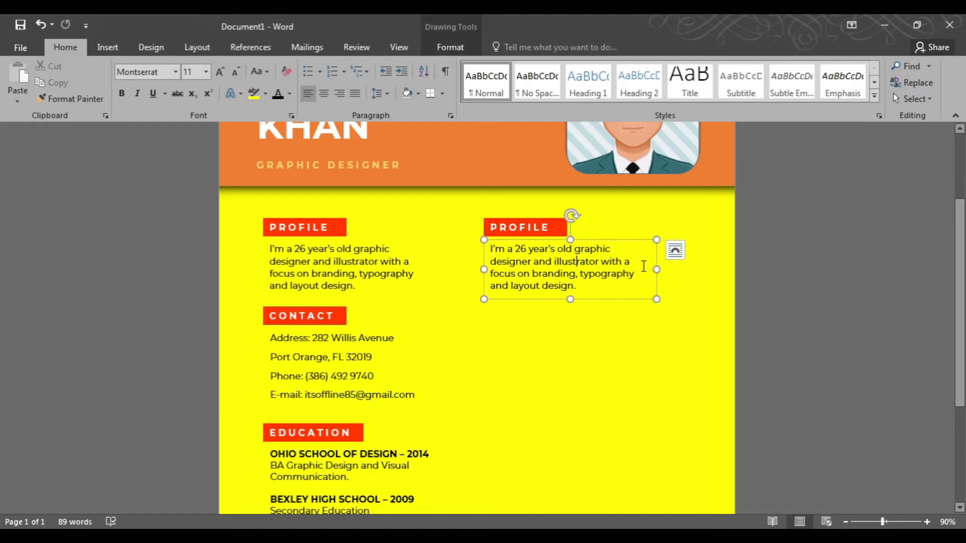
pyautogui.moveTo(657, 269); pyautogui.dragTo(705, 269)
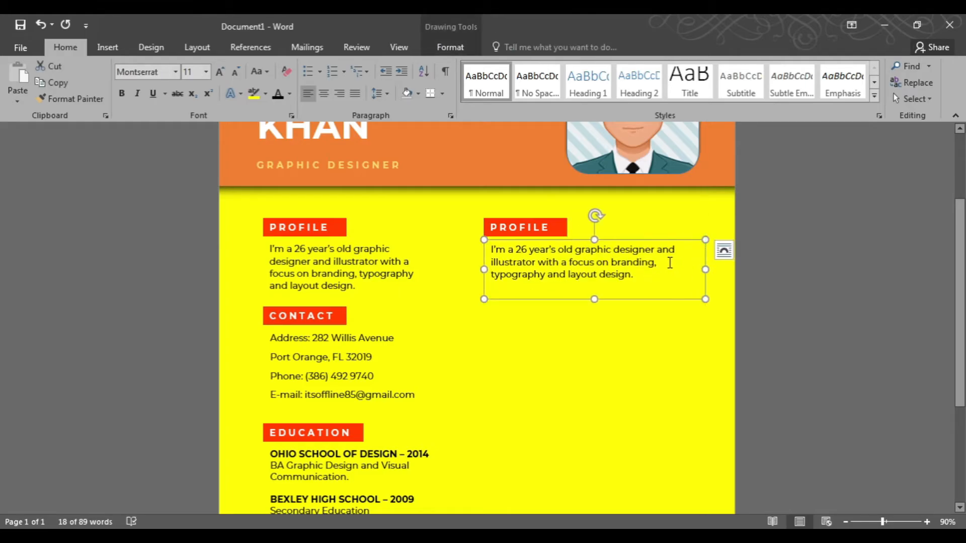
# Lengthen the copied heading box and rename it WORK EXPERIENCE.
pyautogui.click(530, 226)
pyautogui.moveTo(567, 227); pyautogui.dragTo(639, 227)
pyautogui.click(658, 228)
pyautogui.click(530, 226)
pyautogui.doubleClick(529, 226)
pyautogui.write('WORK')
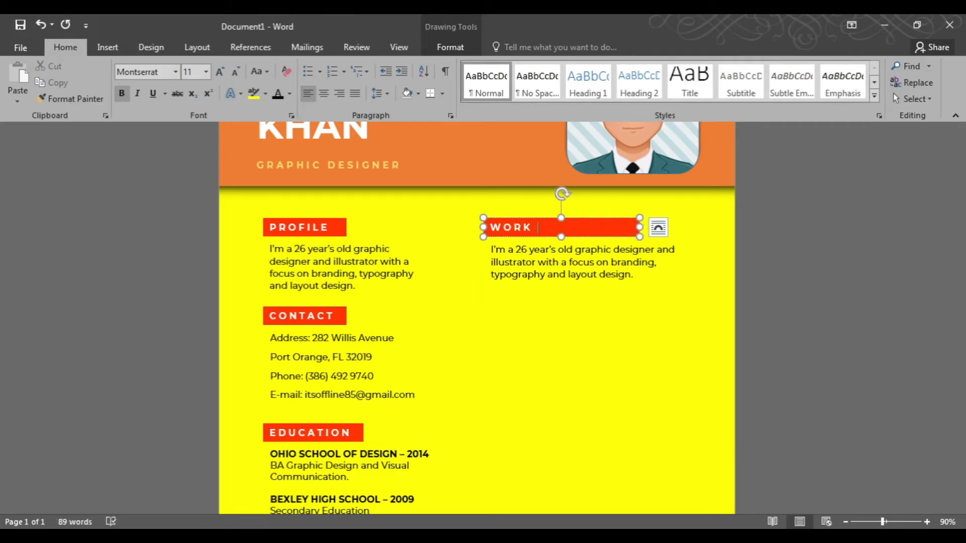
pyautogui.write(' EXPERIENCE')
# Replace the copied paragraph with "GRAPIK STUDIO OHIO: 2015 – PRESENT" and "Graphic Designer".
pyautogui.scroll(5, 548, 229)
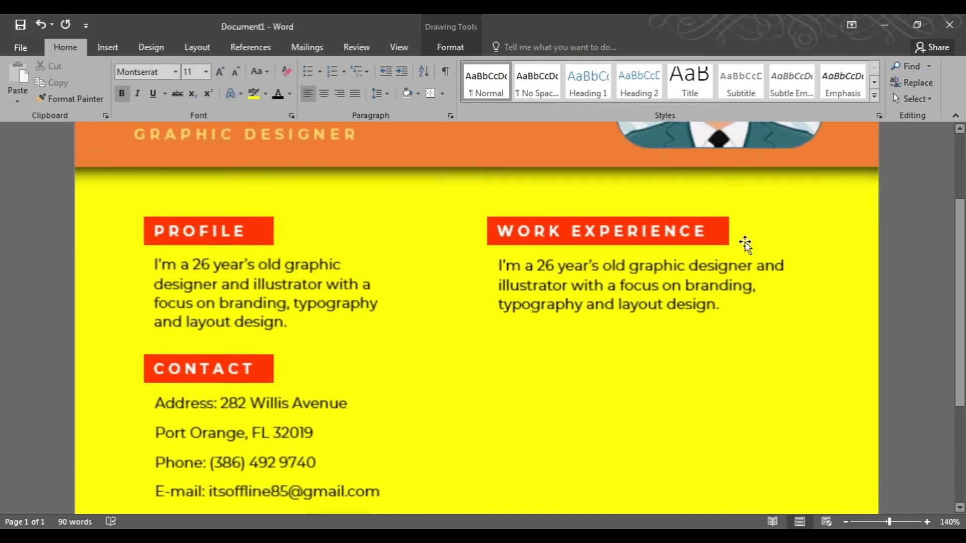
pyautogui.click(530, 277)
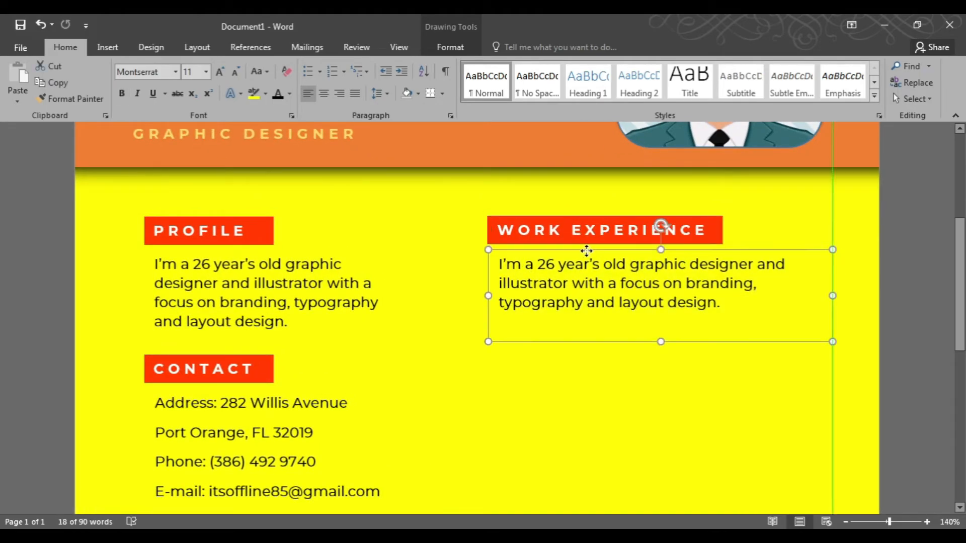
pyautogui.hotkey('ctrl', 'a')
pyautogui.write('GRAPIK STUDIO OHIO')
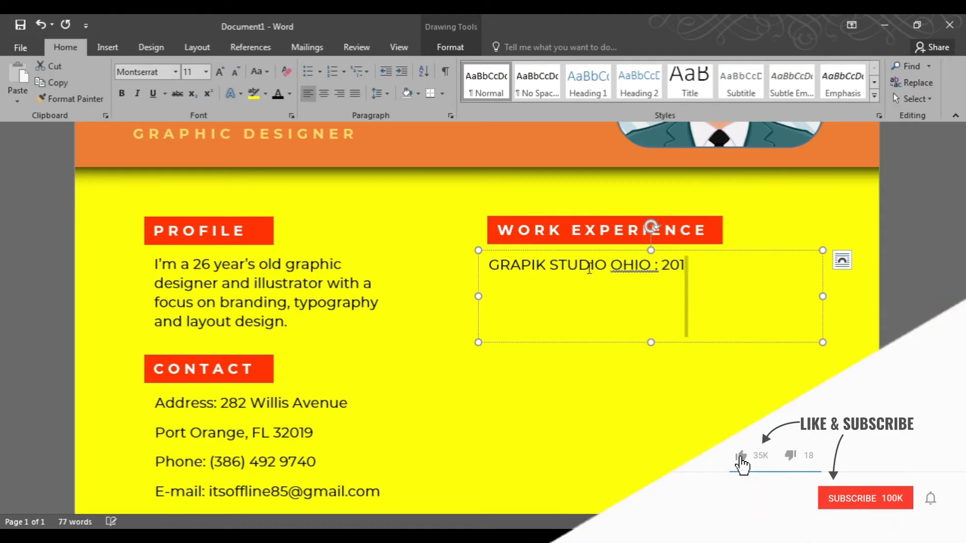
pyautogui.write('gner')
# Adjust the paragraph spacing of the work experience text.
pyautogui.hotkey('ctrl', 'a')
pyautogui.click(450, 116)
pyautogui.doubleClick(446, 304)
pyautogui.click(563, 300)
pyautogui.click(518, 312)
pyautogui.click(539, 440)
# Bold the GRAPIK STUDIO OHIO company line.
pyautogui.click(653, 265)
pyautogui.press('Home')
pyautogui.hotkey('shift', 'End')
pyautogui.hotkey('ctrl', 'b')
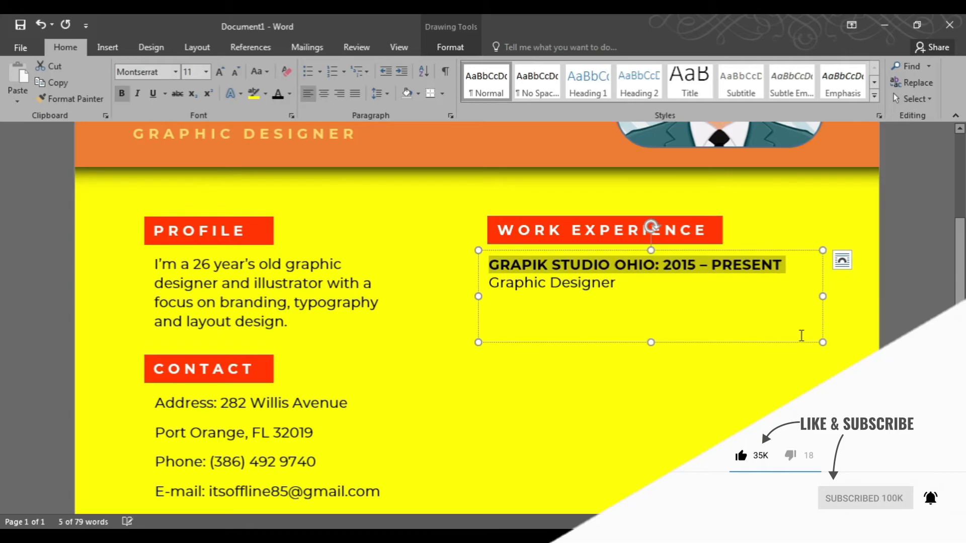
# Duplicate the job entry below and add "Social Media Manager" and "Motion Graphic / Animator" lines.
pyautogui.click(801, 336)
pyautogui.hotkey('ctrl', 'a')
pyautogui.hotkey('ctrl', 'c')
pyautogui.click(801, 335)
pyautogui.press('Return')
pyautogui.press('Return')
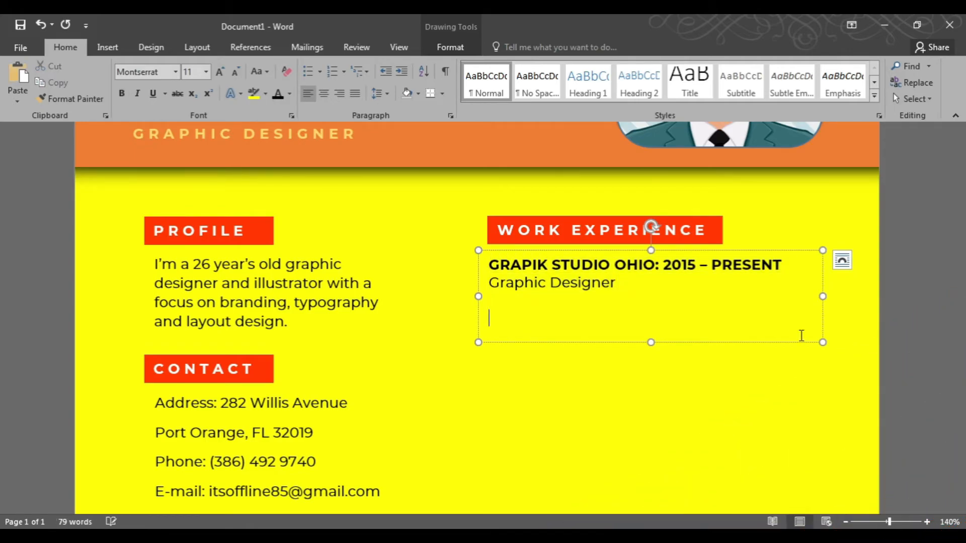
pyautogui.hotkey('ctrl', 'v')
pyautogui.press('Return')
pyautogui.write('Socia')
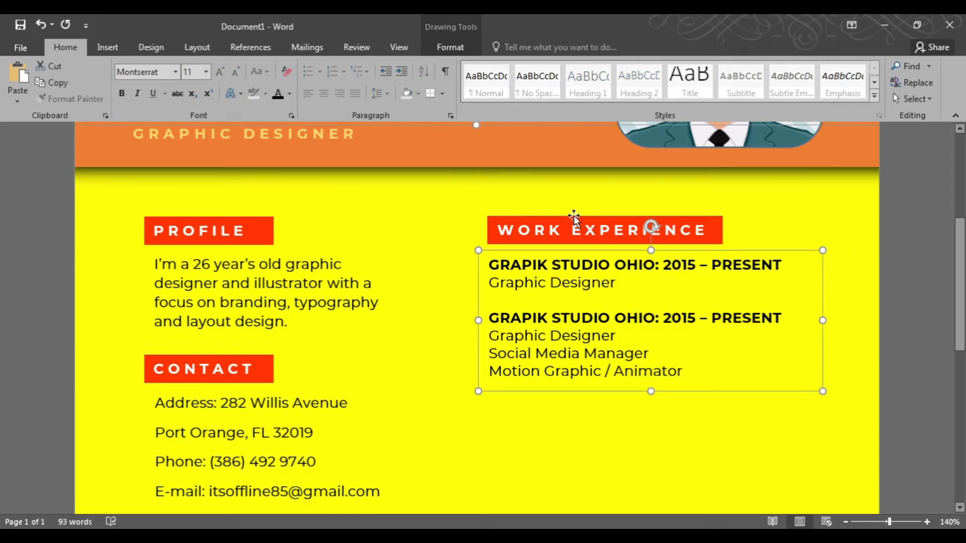
# Duplicate the WORK EXPERIENCE heading and its text box below the originals.
pyautogui.click(574, 216)
pyautogui.click(913, 99)
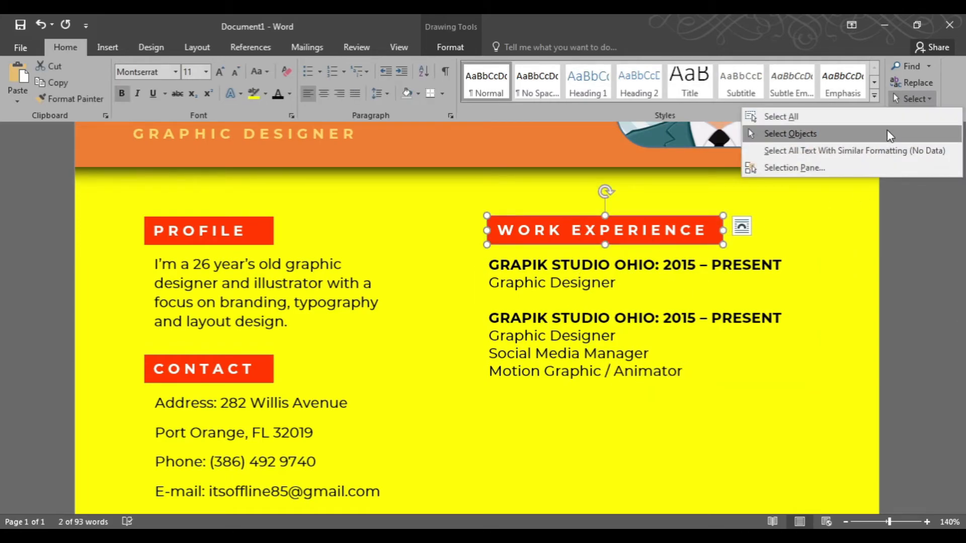
pyautogui.click(886, 131)
pyautogui.keyDown('shift'); pyautogui.click(575, 278); pyautogui.keyUp('shift')
pyautogui.scroll(-1, 610, 314)
pyautogui.scroll(-2, 610, 313)
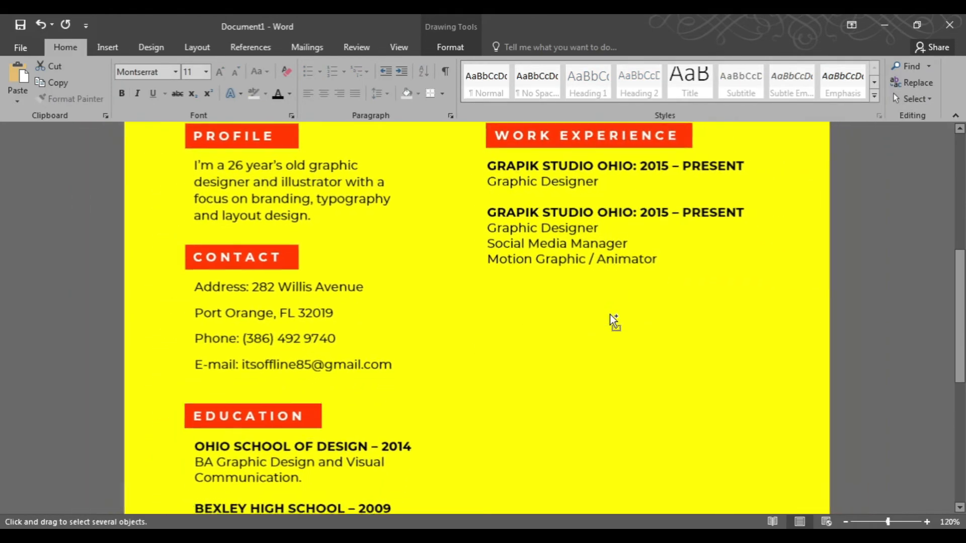
pyautogui.moveTo(563, 248); pyautogui.dragTo(562, 397)
# Rename the copied heading to SKILLS and shorten its box.
pyautogui.click(545, 262)
pyautogui.write('SKILLS')
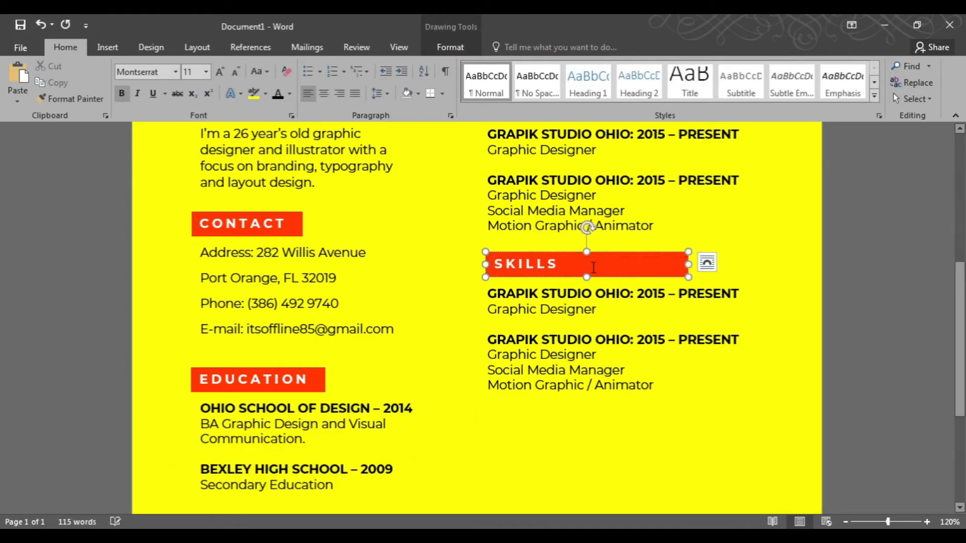
pyautogui.moveTo(668, 264); pyautogui.dragTo(579, 264)
# Narrow the copied text box and replace its text with ILLUSTRATION.
pyautogui.click(773, 341)
pyautogui.moveTo(772, 341); pyautogui.dragTo(612, 341)
pyautogui.write('ILLUSTRATION')
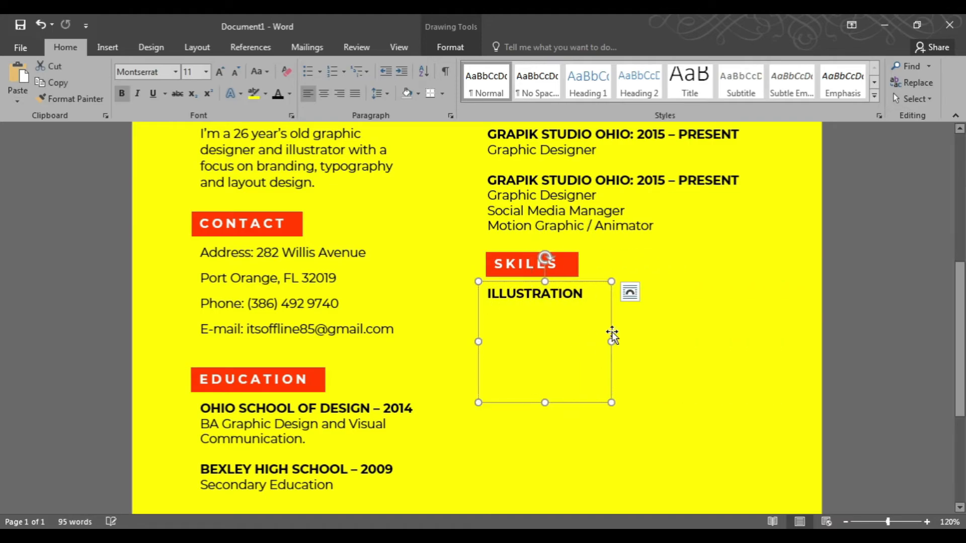
# List BRANDING, WEB DESIGN, TYPOGRAPHY and MOTION GRAPHIC as skills with blank lines between, and resize the box.
pyautogui.press('Return')
pyautogui.press('Return')
pyautogui.write('BRANDING')
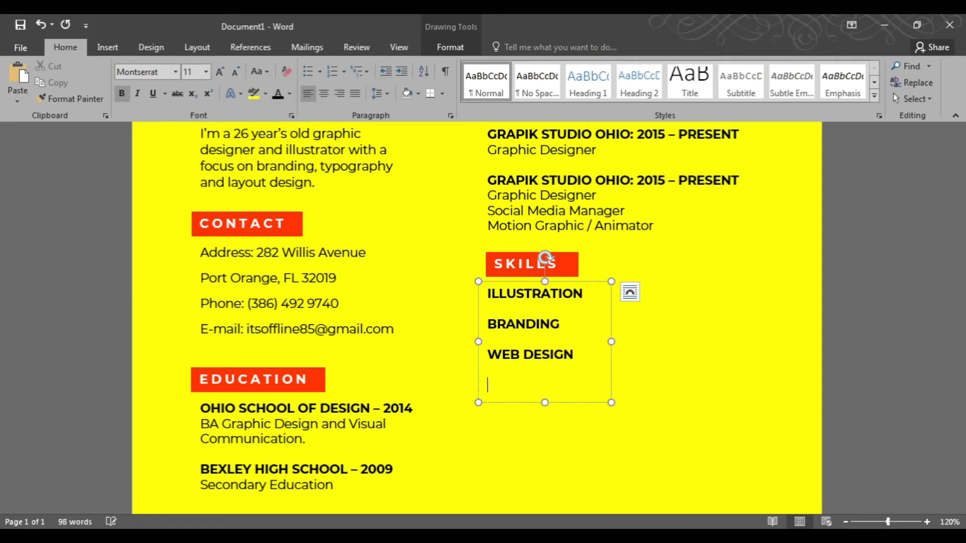
pyautogui.scroll(-3, 477, 317)
pyautogui.press('Return')
pyautogui.press('Return')
pyautogui.write('MOTION GRAPHIC')
pyautogui.moveTo(611, 241); pyautogui.dragTo(625, 242)
pyautogui.moveTo(551, 323); pyautogui.dragTo(551, 312)
# Draw a thin rectangle about 1.81" wide and 0.1" tall beside ILLUSTRATION as a skill bar.
pyautogui.click(582, 323)
pyautogui.scroll(2, 578, 312)
pyautogui.click(566, 244)
pyautogui.moveTo(566, 242); pyautogui.dragTo(566, 245)
pyautogui.click(684, 297)
pyautogui.scroll(5, 683, 296)
pyautogui.moveTo(594, 507); pyautogui.dragTo(606, 509)
pyautogui.click(107, 48)
pyautogui.click(194, 83)
pyautogui.click(232, 134)
pyautogui.moveTo(625, 311)
pyautogui.mouseDown()
pyautogui.moveTo(883, 316)
pyautogui.moveTo(794, 313)
pyautogui.mouseUp()
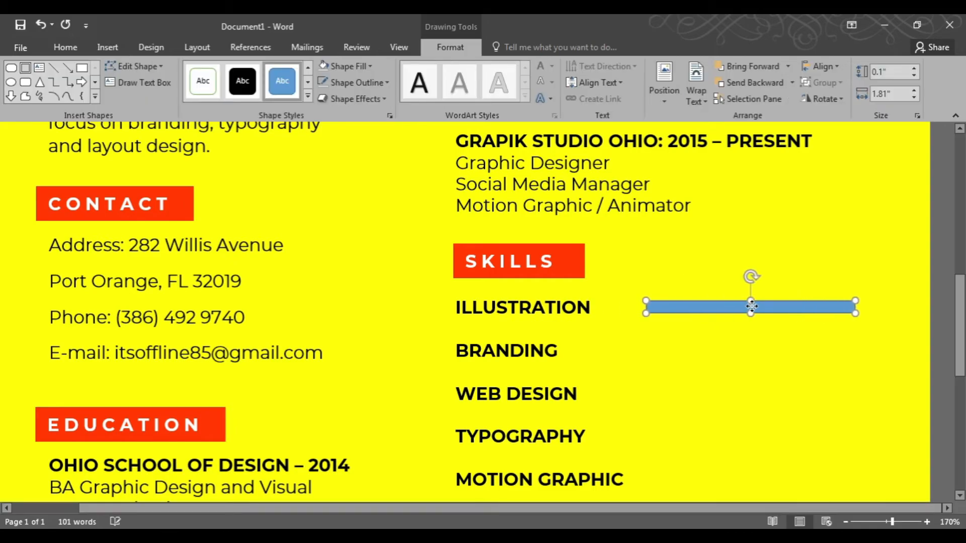
# Fill the skill bar light gray and duplicate it beside each of the other skills.
pyautogui.click(340, 70)
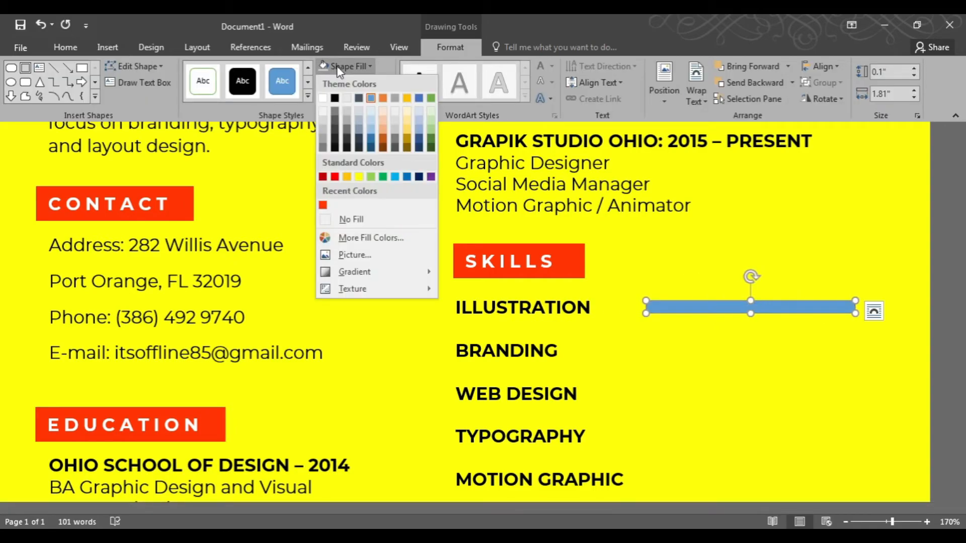
pyautogui.click(323, 113)
pyautogui.moveTo(679, 308); pyautogui.dragTo(681, 349)
pyautogui.keyDown('shift'); pyautogui.click(692, 308); pyautogui.keyUp('shift')
pyautogui.moveTo(694, 308); pyautogui.dragTo(698, 416)
pyautogui.scroll(-5, 698, 416)
pyautogui.click(705, 363)
pyautogui.click(711, 319)
pyautogui.moveTo(710, 318); pyautogui.dragTo(712, 359)
pyautogui.scroll(13, 679, 343)
# Fill an overlapping copy of the ILLUSTRATION bar red and copy the red bar beside every skill.
pyautogui.click(666, 197)
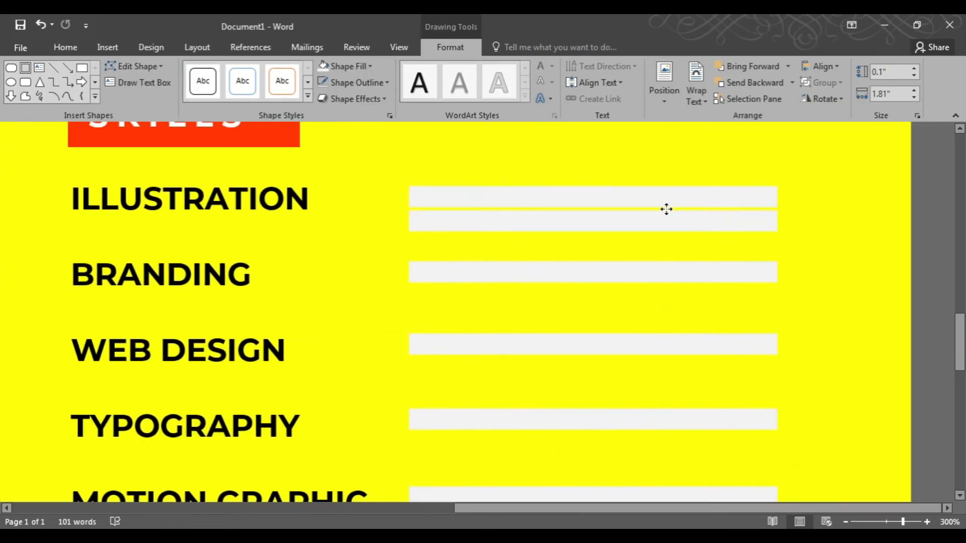
pyautogui.click(349, 66)
pyautogui.click(323, 206)
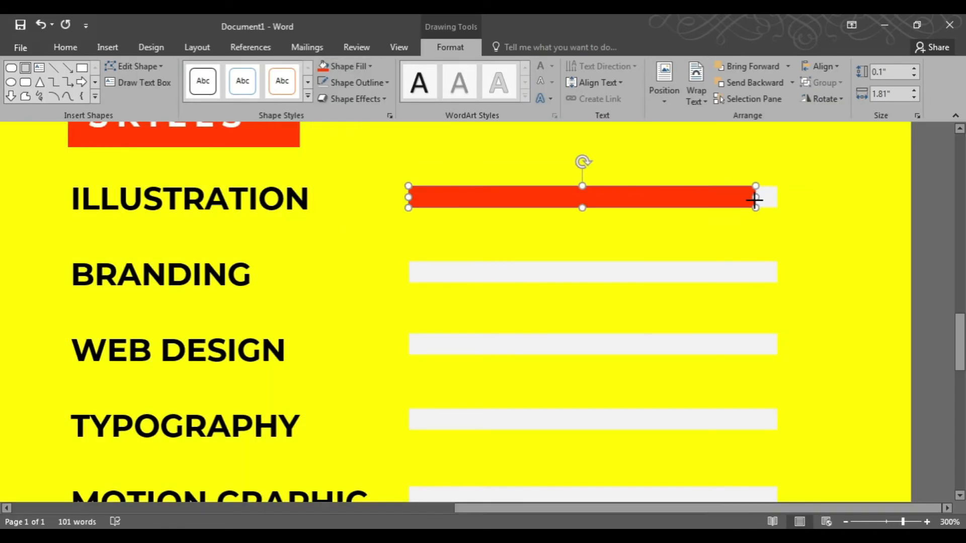
pyautogui.moveTo(679, 204); pyautogui.dragTo(639, 349)
pyautogui.click(611, 365)
pyautogui.scroll(-4, 611, 364)
pyautogui.moveTo(653, 143); pyautogui.dragTo(652, 359)
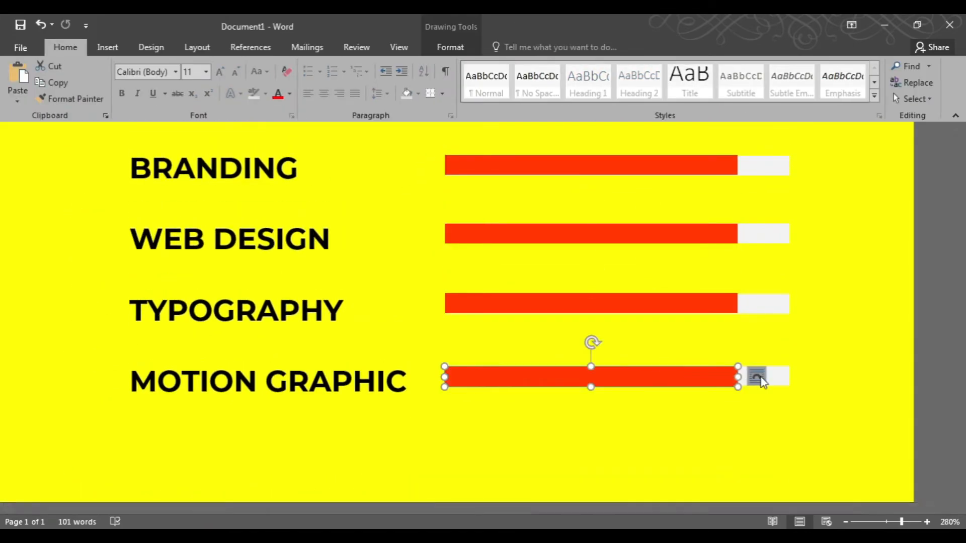
# Adjust the red bars' lengths to skill levels, shortening MOTION GRAPHIC and WEB DESIGN and lengthening the others.
pyautogui.moveTo(735, 377); pyautogui.dragTo(704, 376)
pyautogui.scroll(2, 720, 397)
pyautogui.click(720, 397)
pyautogui.click(664, 332)
pyautogui.moveTo(737, 327); pyautogui.dragTo(682, 327)
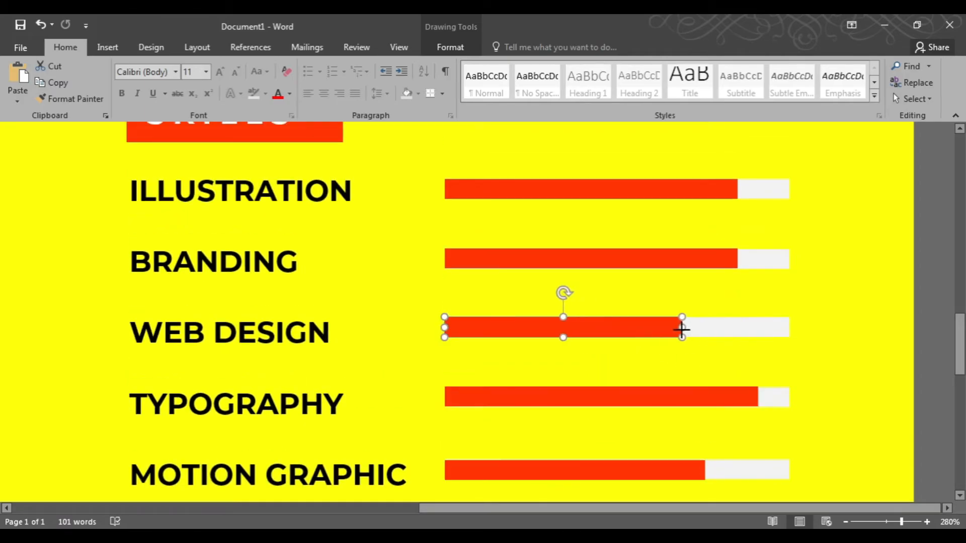
pyautogui.click(724, 259)
pyautogui.moveTo(737, 259); pyautogui.dragTo(770, 259)
pyautogui.click(724, 189)
pyautogui.moveTo(737, 189); pyautogui.dragTo(774, 194)
pyautogui.scroll(-5, 654, 335)
pyautogui.click(704, 306)
pyautogui.moveTo(758, 304); pyautogui.dragTo(770, 304)
pyautogui.scroll(-20, 572, 362)
pyautogui.scroll(-1, 575, 368)
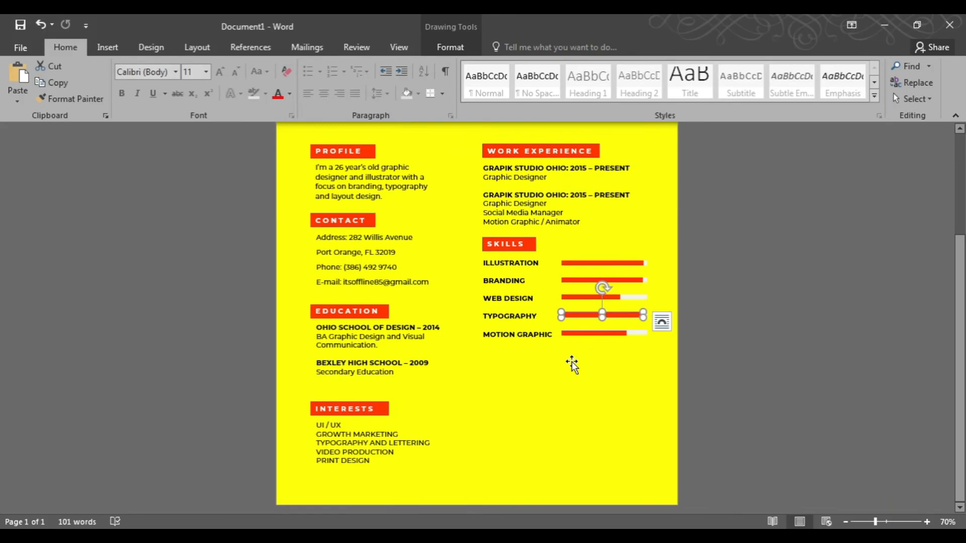
# Select the SKILLS heading and its skill list together and duplicate them below the skill bars.
pyautogui.scroll(3, 554, 352)
pyautogui.click(529, 336)
pyautogui.click(913, 98)
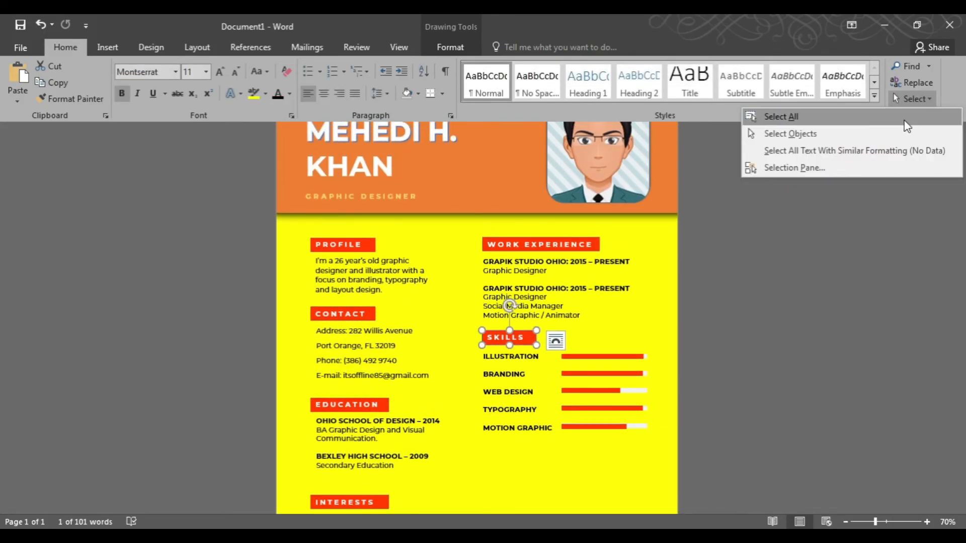
pyautogui.click(890, 130)
pyautogui.keyDown('ctrl'); pyautogui.click(512, 373); pyautogui.keyUp('ctrl')
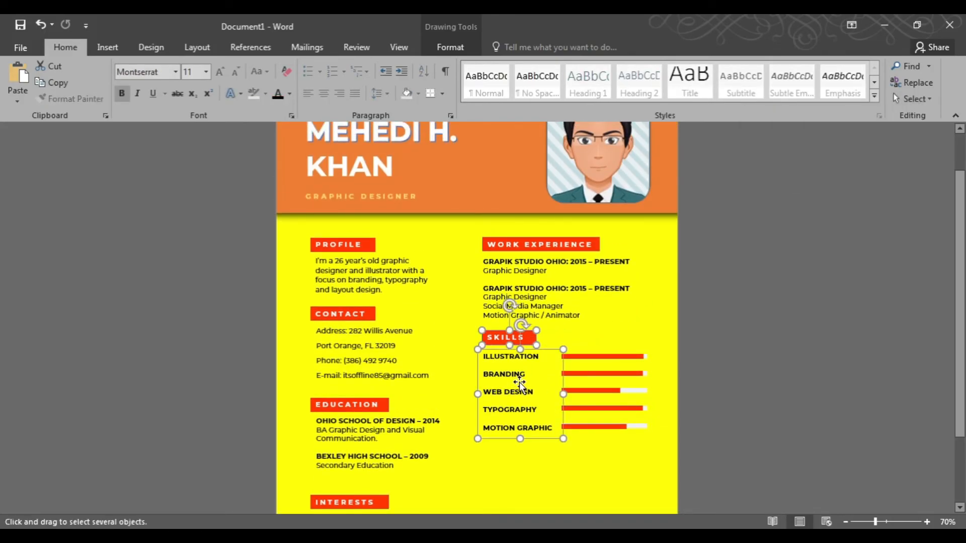
pyautogui.scroll(-3, 519, 382)
pyautogui.moveTo(536, 346); pyautogui.dragTo(536, 468)
pyautogui.scroll(3, 508, 428)
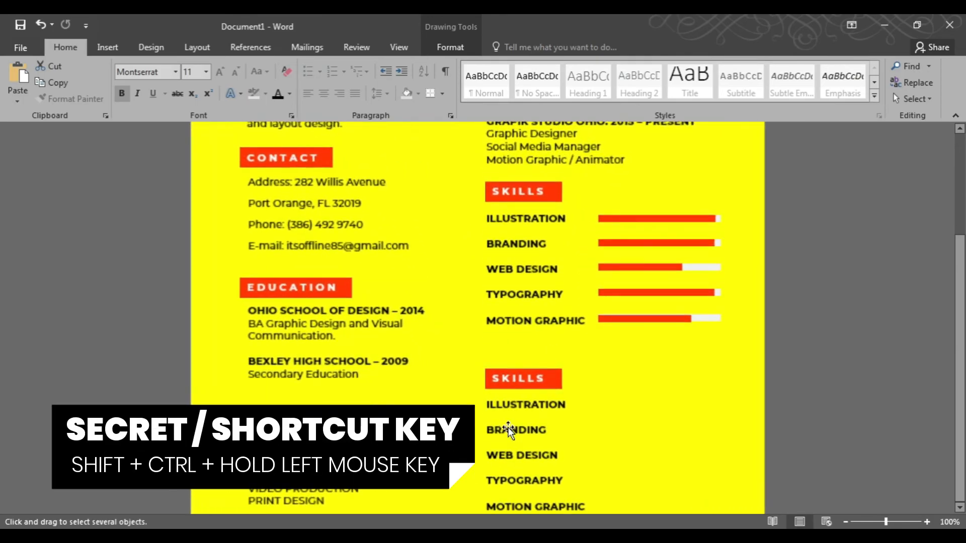
pyautogui.scroll(-1, 509, 430)
pyautogui.press('Escape')
# Rename the copied heading to TOOLS and replace the copied list's text with Photoshop.
pyautogui.click(520, 351)
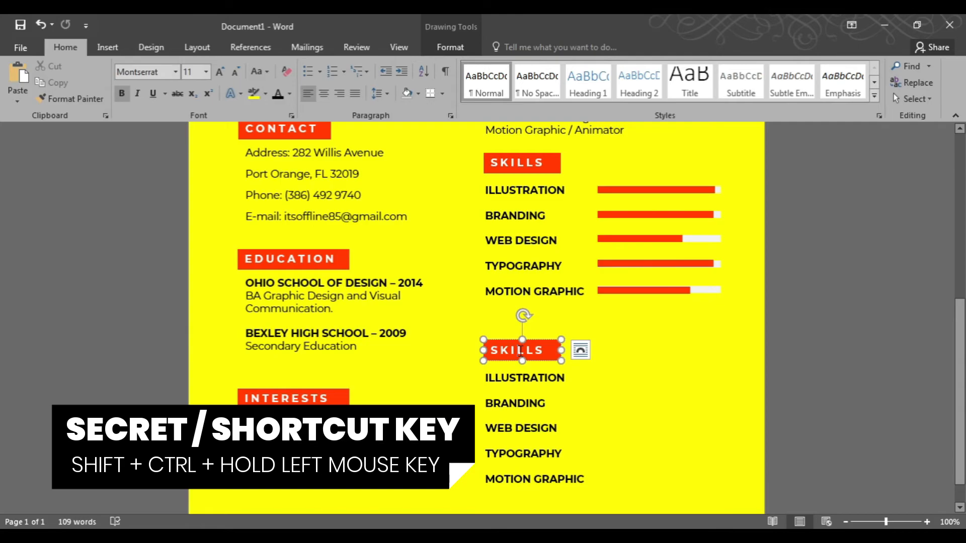
pyautogui.write('TOOLS')
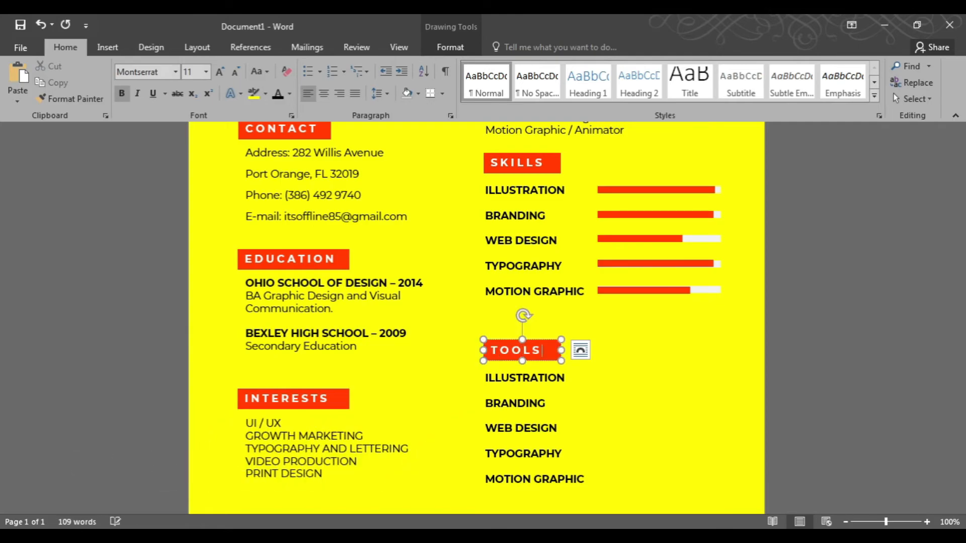
pyautogui.click(500, 377)
pyautogui.hotkey('ctrl', 'a')
pyautogui.write('Ph')
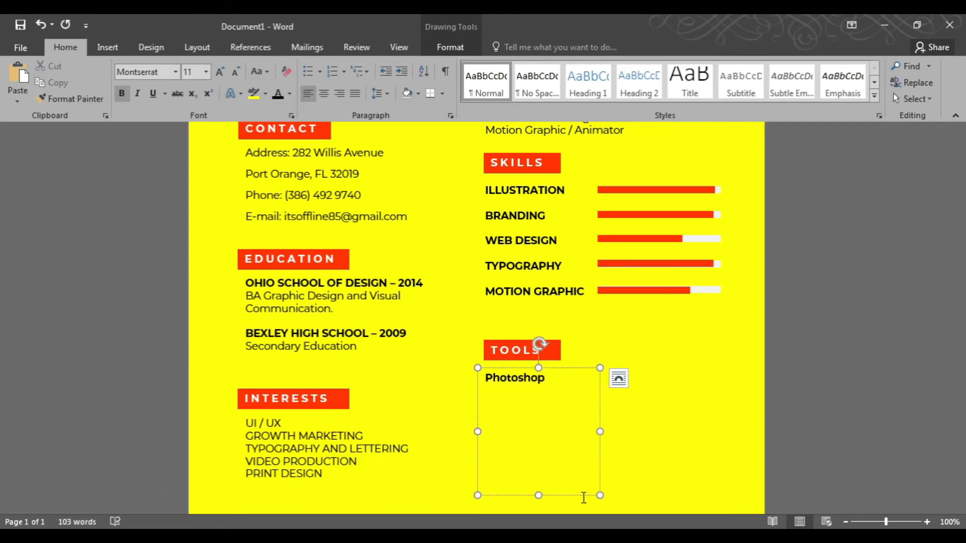
# Shorten the Photoshop box, move it down, and copy it twice into a row.
pyautogui.moveTo(538, 495); pyautogui.dragTo(538, 448)
pyautogui.moveTo(526, 390); pyautogui.dragTo(528, 465)
pyautogui.scroll(-1, 537, 410)
pyautogui.moveTo(611, 415); pyautogui.dragTo(696, 415)
# Relabel the two copies as ILLUSTRATOR and INDESIGN.
pyautogui.click(539, 429)
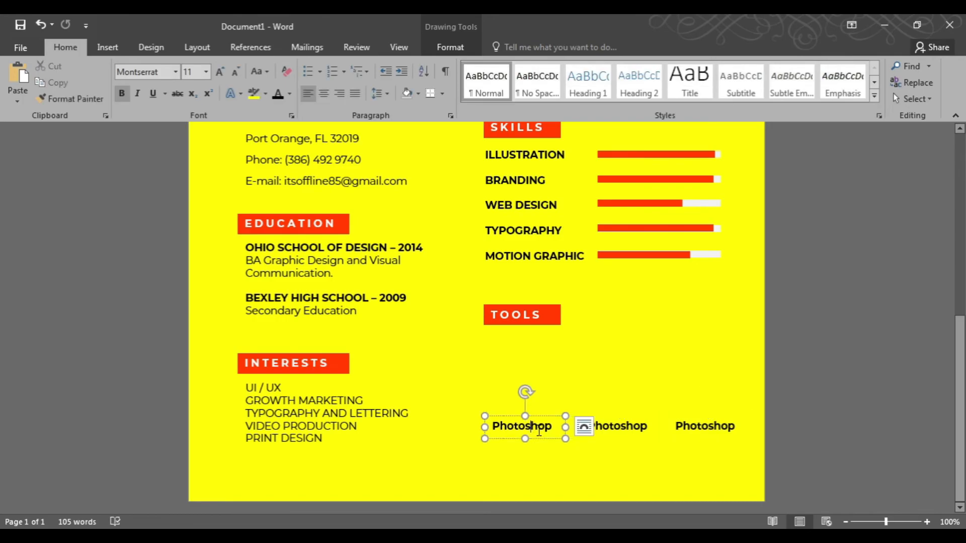
pyautogui.write('ILLUSTRAT')
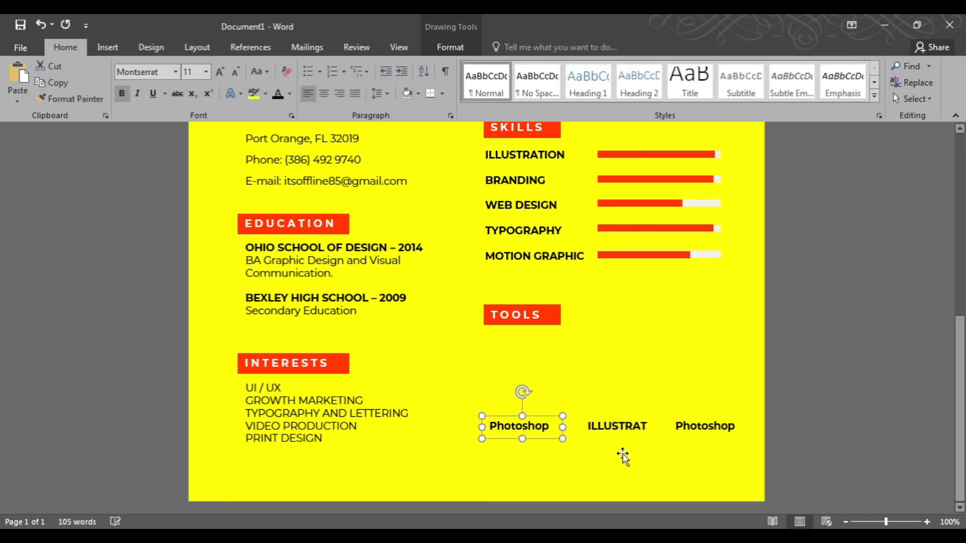
pyautogui.write('OR')
pyautogui.doubleClick(715, 426)
pyautogui.write('InDes')
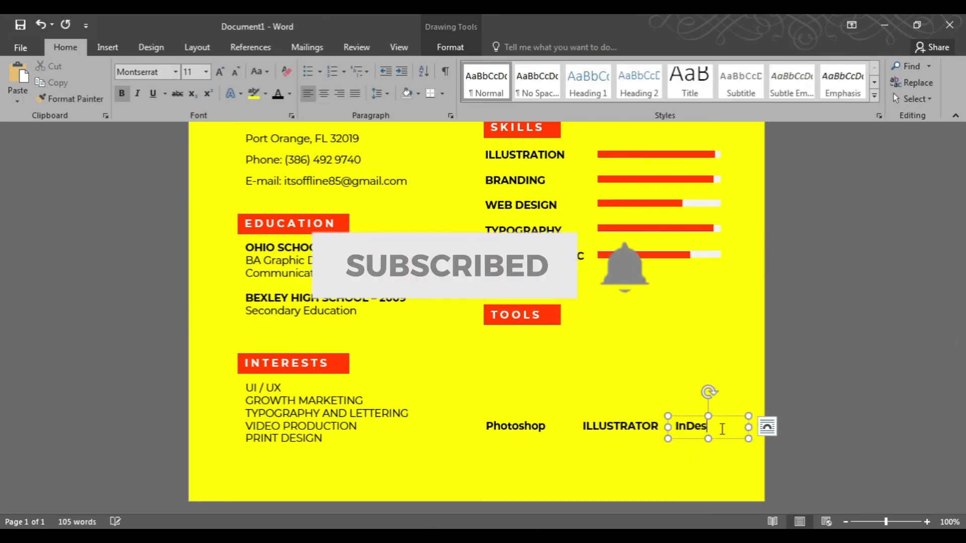
# Select the three tool labels and duplicate the row just above them.
pyautogui.scroll(1, 555, 431)
pyautogui.click(634, 456)
pyautogui.click(705, 457)
pyautogui.click(913, 99)
pyautogui.click(805, 131)
pyautogui.keyDown('shift'); pyautogui.click(539, 462); pyautogui.keyUp('shift')
pyautogui.keyDown('shift'); pyautogui.click(732, 458); pyautogui.keyUp('shift')
pyautogui.moveTo(664, 441); pyautogui.dragTo(664, 408)
# Replace the upper box over Photoshop with 90% and make it larger and red.
pyautogui.click(561, 442)
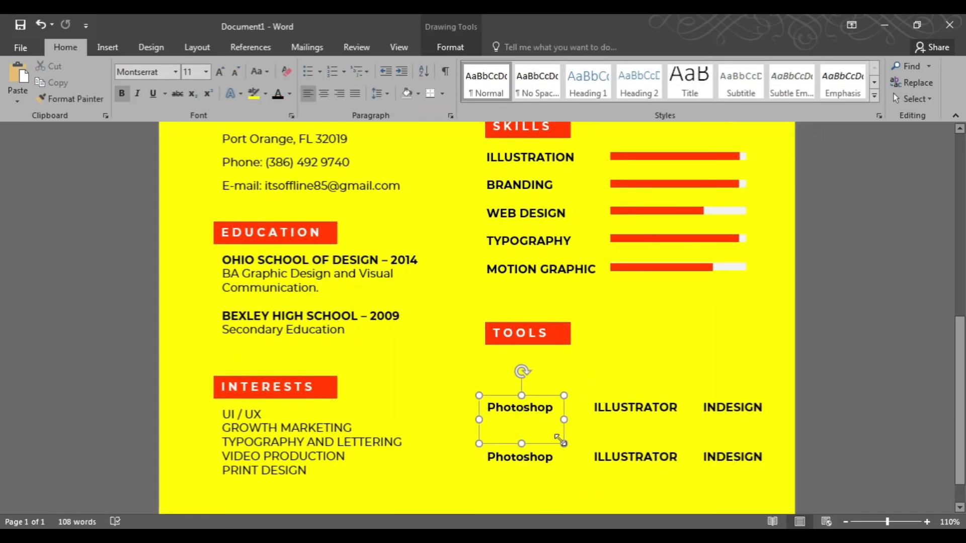
pyautogui.hotkey('ctrl', 'a')
pyautogui.write('90')
pyautogui.hotkey('ctrl', ']')
pyautogui.hotkey('ctrl', ']')
pyautogui.hotkey('ctrl', ']')
pyautogui.hotkey('ctrl', ']')
pyautogui.hotkey('ctrl', ']')
pyautogui.hotkey('ctrl', ']')
pyautogui.hotkey('ctrl', ']')
pyautogui.hotkey('ctrl', ']')
pyautogui.hotkey('ctrl', ']')
pyautogui.hotkey('ctrl', ']')
pyautogui.hotkey('ctrl', ']')
pyautogui.hotkey('ctrl', ']')
pyautogui.hotkey('ctrl', ']')
pyautogui.hotkey('ctrl', ']')
pyautogui.hotkey('ctrl', ']')
pyautogui.hotkey('ctrl', ']')
pyautogui.hotkey('ctrl', ']')
pyautogui.hotkey('ctrl', ']')
pyautogui.hotkey('ctrl', ']')
pyautogui.click(289, 94)
pyautogui.click(277, 252)
# Replace the upper box over ILLUSTRATOR with 85%, enlarge it, and color it red.
pyautogui.click(621, 457)
pyautogui.doubleClick(633, 406)
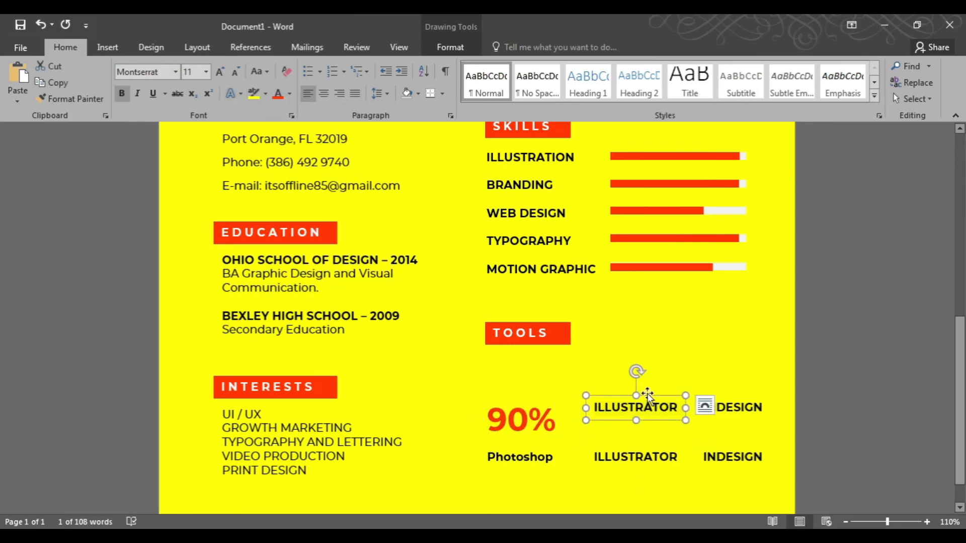
pyautogui.hotkey('ctrl', 'a')
pyautogui.write('85%')
pyautogui.hotkey('ctrl', 'a')
pyautogui.hotkey('ctrl', ']')
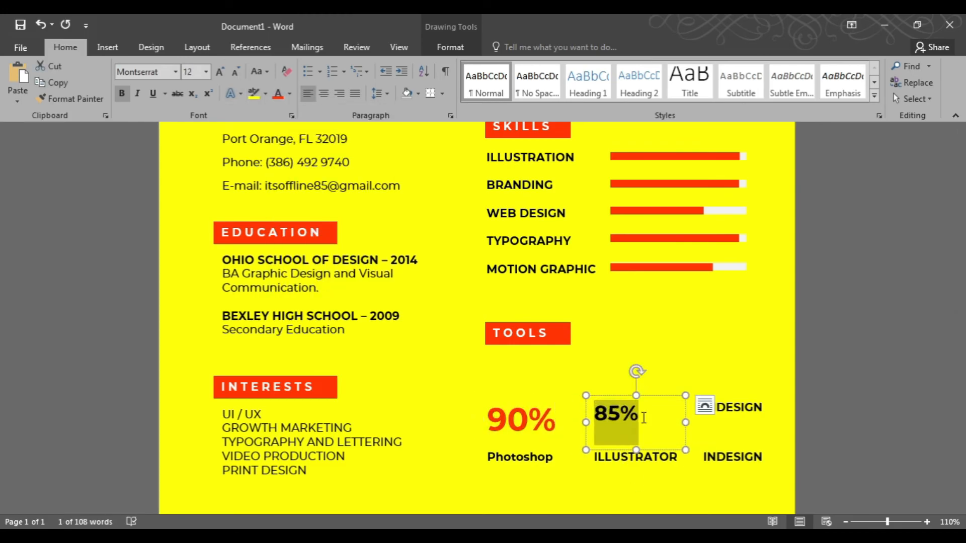
pyautogui.click(278, 94)
# Replace the upper box over INDESIGN with 60%, resize its box, and style it large and red.
pyautogui.doubleClick(733, 407)
pyautogui.write('60%')
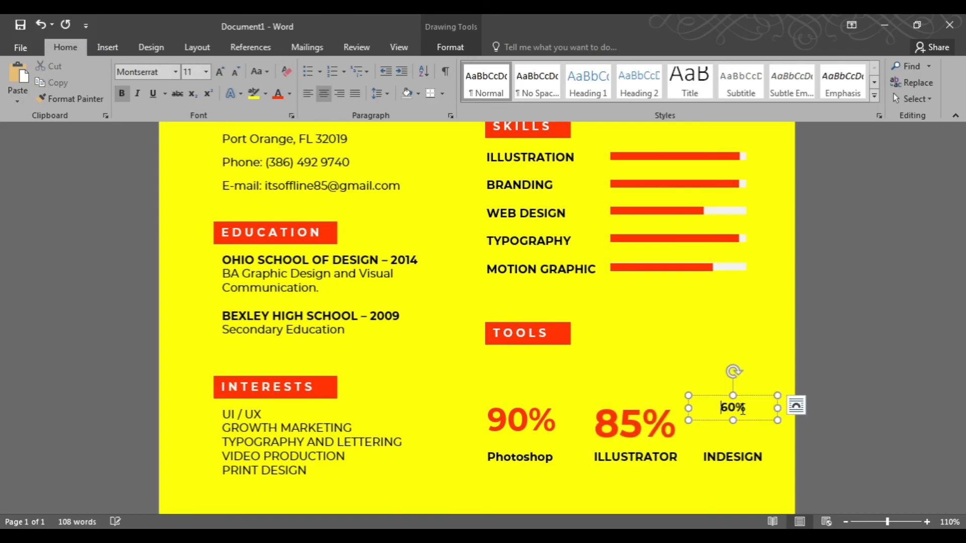
pyautogui.hotkey('ctrl', ']')
pyautogui.hotkey('ctrl', ']')
pyautogui.hotkey('ctrl', ']')
pyautogui.hotkey('ctrl', ']')
pyautogui.hotkey('ctrl', ']')
pyautogui.hotkey('ctrl', ']')
pyautogui.hotkey('ctrl', ']')
pyautogui.hotkey('ctrl', ']')
pyautogui.hotkey('ctrl', ']')
pyautogui.hotkey('ctrl', ']')
pyautogui.hotkey('ctrl', ']')
pyautogui.hotkey('ctrl', ']')
pyautogui.hotkey('ctrl', ']')
pyautogui.hotkey('ctrl', ']')
pyautogui.hotkey('ctrl', ']')
pyautogui.hotkey('ctrl', ']')
pyautogui.hotkey('ctrl', ']')
pyautogui.hotkey('ctrl', ']')
pyautogui.hotkey('ctrl', ']')
pyautogui.hotkey('ctrl', ']')
pyautogui.moveTo(778, 421); pyautogui.dragTo(780, 450)
pyautogui.tripleClick(734, 423)
pyautogui.hotkey('ctrl', '[')
pyautogui.click(278, 94)
# Reduce the 85% text to 36 pt.
pyautogui.click(650, 425)
pyautogui.moveTo(619, 396); pyautogui.dragTo(618, 394)
pyautogui.tripleClick(627, 416)
pyautogui.hotkey('ctrl', '[')
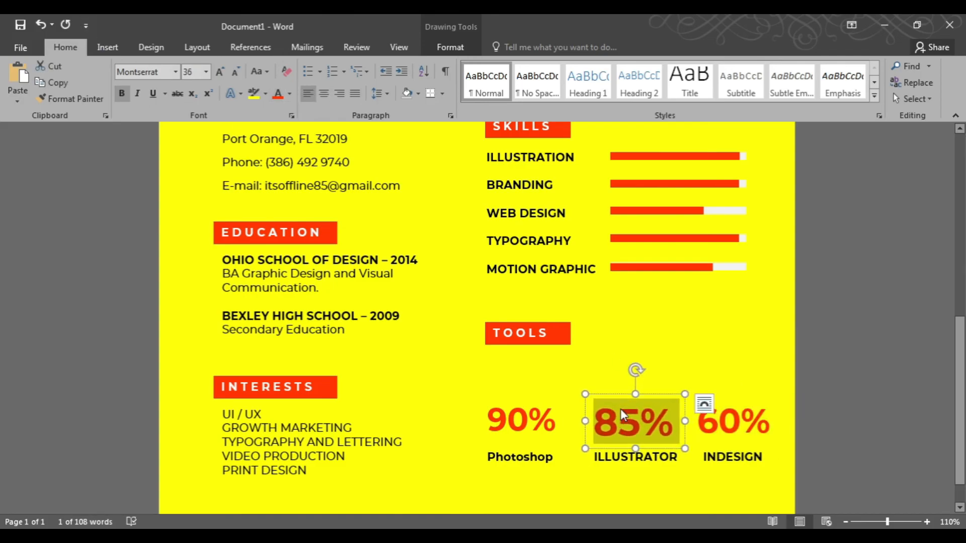
# Select the three percentage boxes and align them to their middles.
pyautogui.click(528, 411)
pyautogui.keyDown('shift'); pyautogui.click(553, 410); pyautogui.keyUp('shift')
pyautogui.keyDown('shift'); pyautogui.click(733, 422); pyautogui.keyUp('shift')
pyautogui.click(450, 47)
pyautogui.click(820, 65)
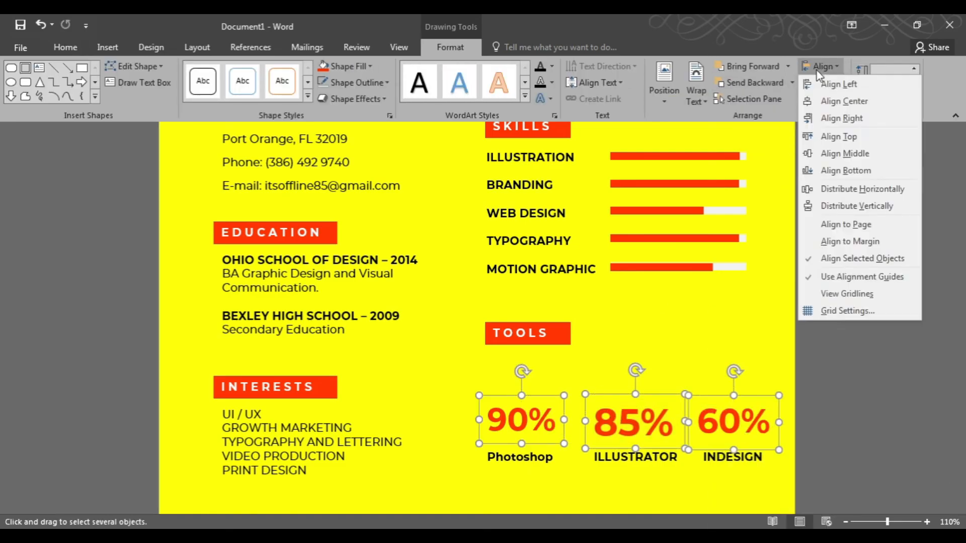
pyautogui.click(839, 154)
pyautogui.click(717, 321)
pyautogui.scroll(-7, 718, 321)
pyautogui.scroll(2, 717, 321)
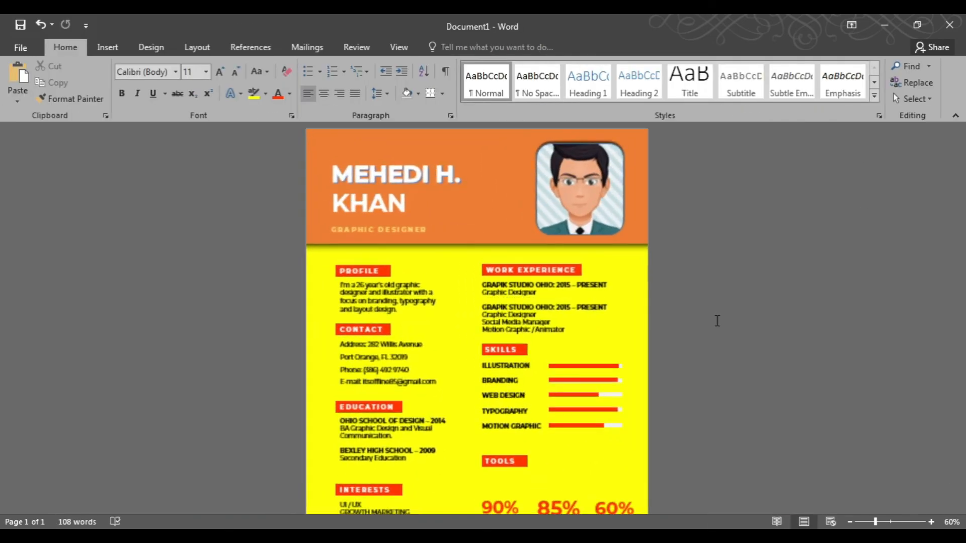